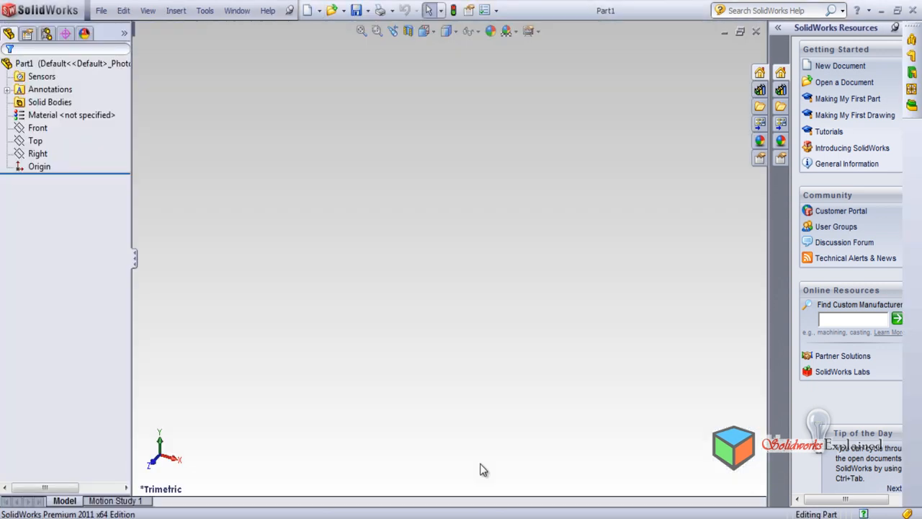
Sketch a corner rectangle about 88 mm high around the origin on the Front plane, viewed normal to it
{"action": "left_click", "coordinate": [35, 210]}
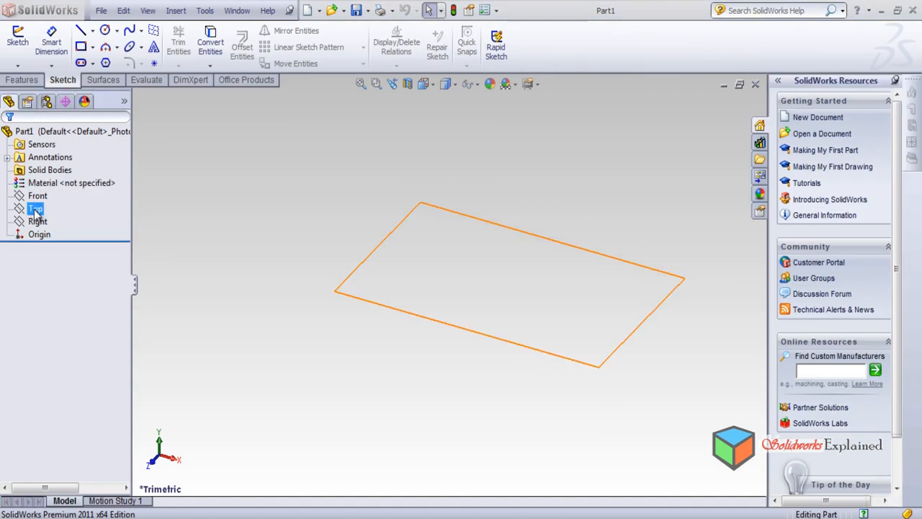
{"action": "left_click", "coordinate": [38, 196]}
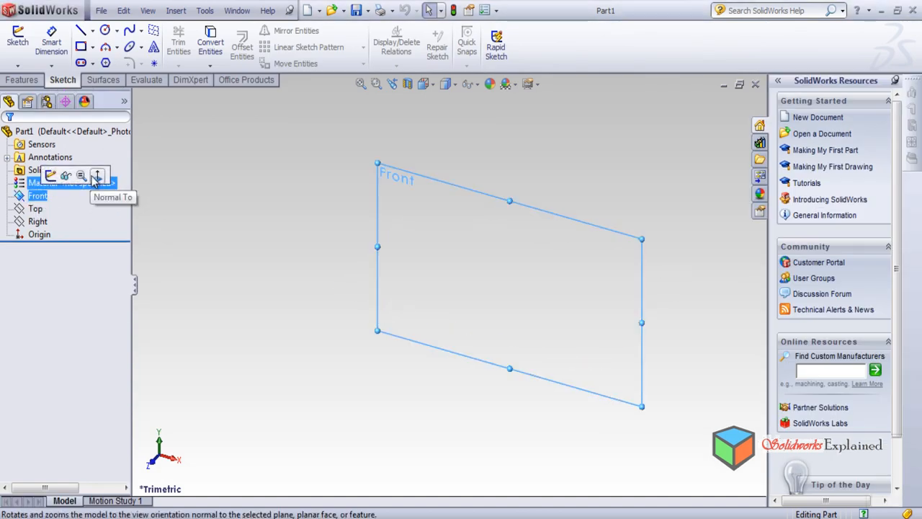
{"action": "left_click", "coordinate": [98, 176]}
{"action": "left_click", "coordinate": [81, 46]}
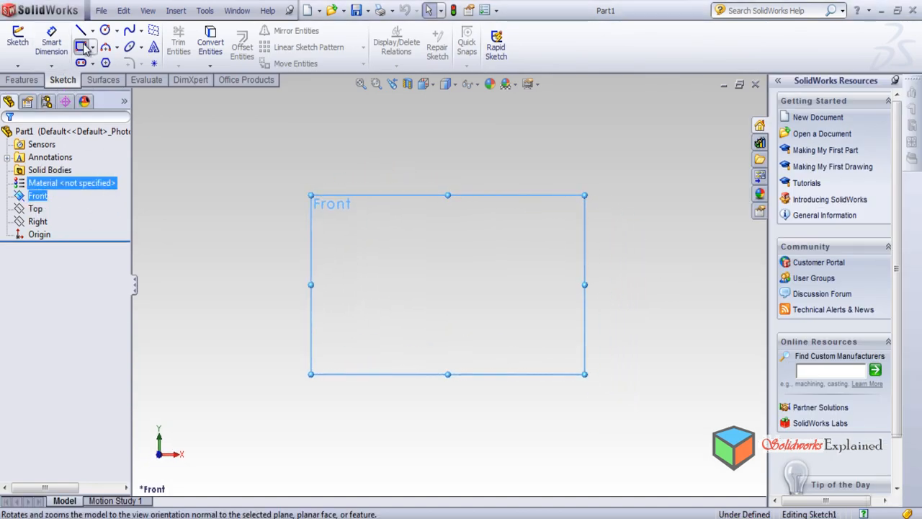
{"action": "left_click_drag", "start_coordinate": [333, 244], "coordinate": [569, 399]}
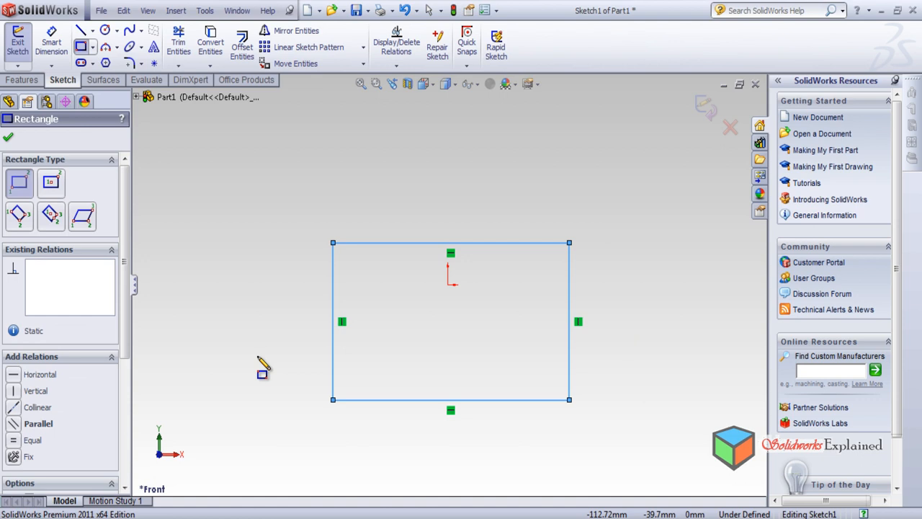
Extrude the rectangle as a blind boss to a depth of 37 mm
{"action": "left_click", "coordinate": [22, 80]}
{"action": "left_click", "coordinate": [23, 45]}
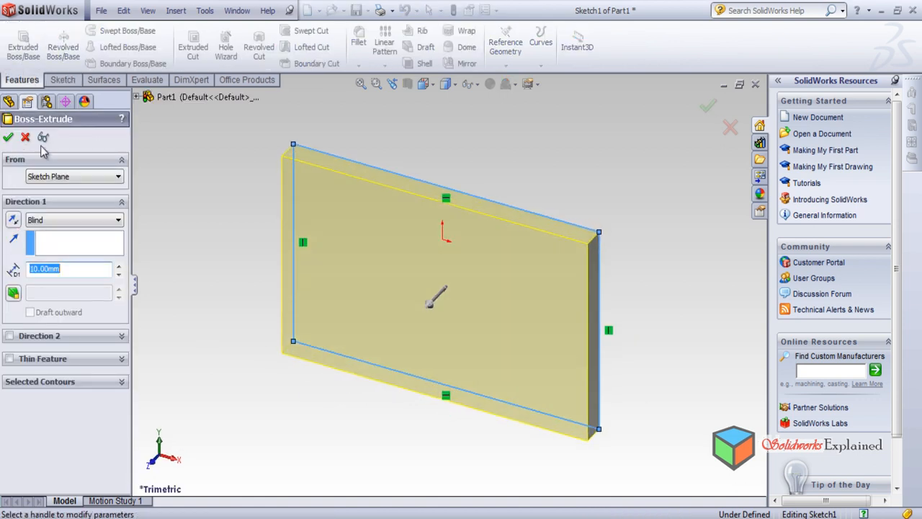
{"action": "left_click", "coordinate": [435, 301]}
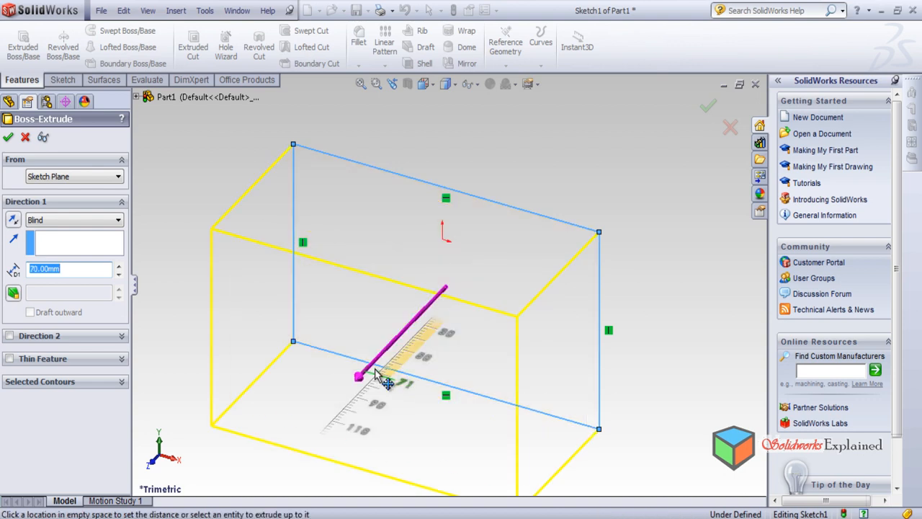
{"action": "left_click", "coordinate": [406, 336]}
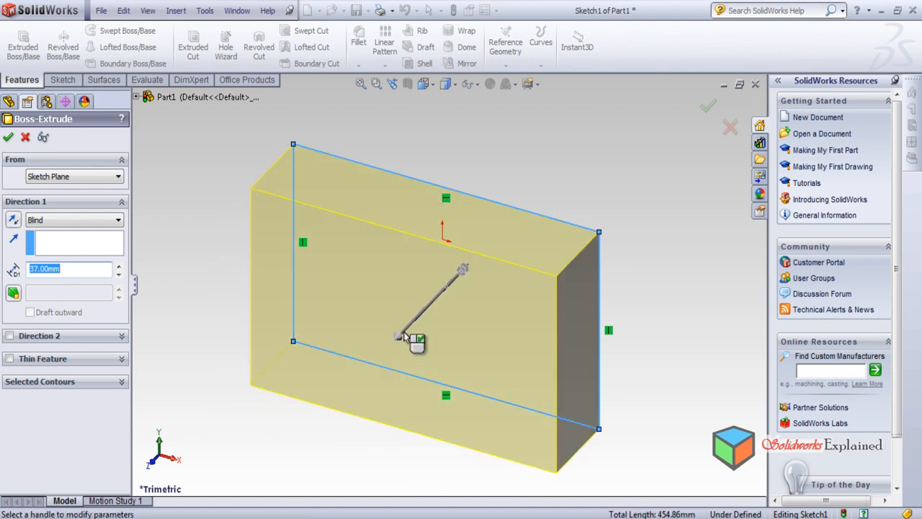
{"action": "left_click", "coordinate": [10, 138]}
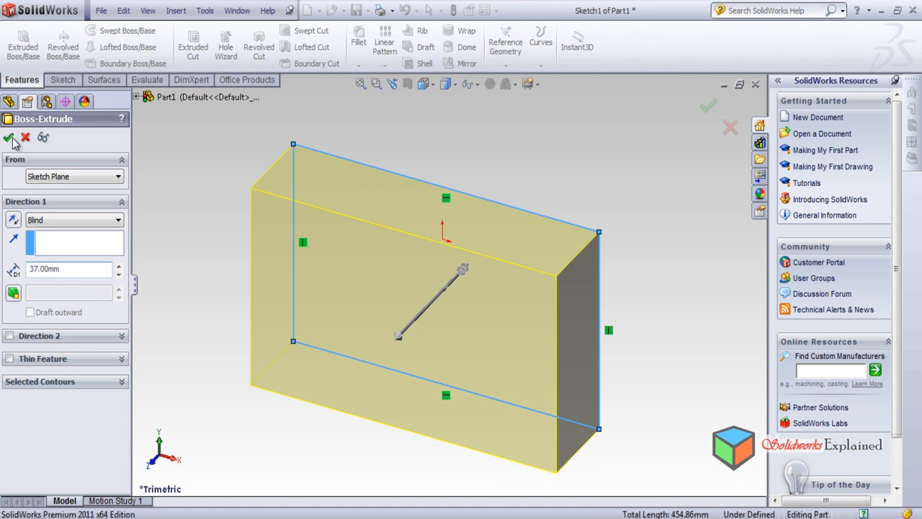
Bring up the evaluation tools and examine the extruded block from several angles
{"action": "middle_click_drag", "start_coordinate": [432, 288], "coordinate": [485, 455]}
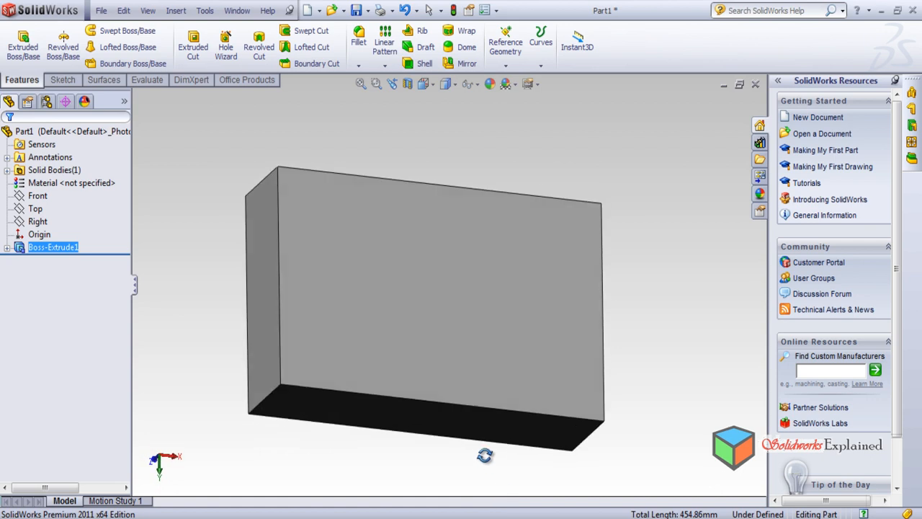
{"action": "middle_click_drag", "start_coordinate": [412, 382], "coordinate": [416, 251]}
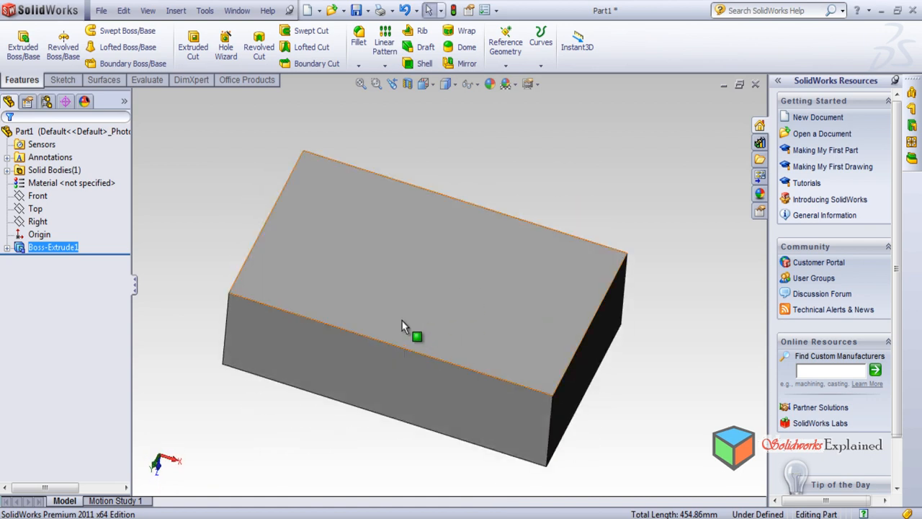
{"action": "left_click", "coordinate": [157, 79]}
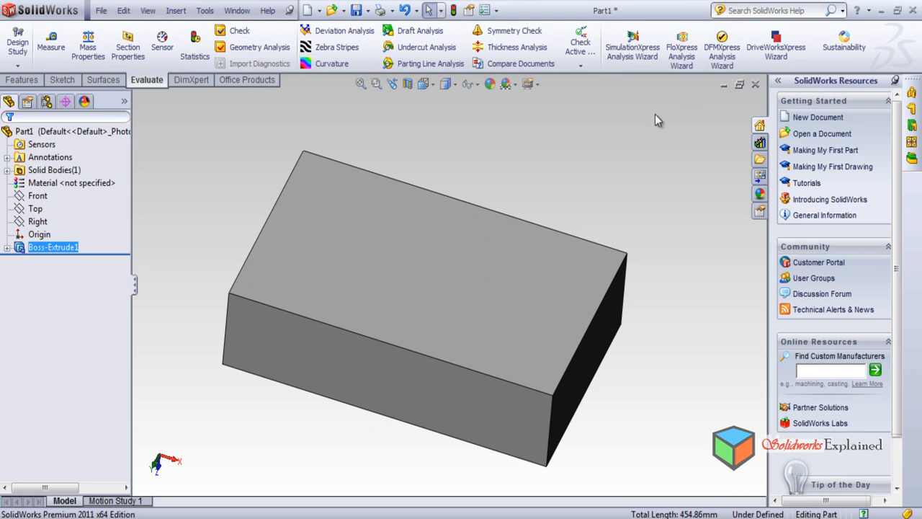
{"action": "middle_click_drag", "start_coordinate": [583, 252], "coordinate": [513, 195]}
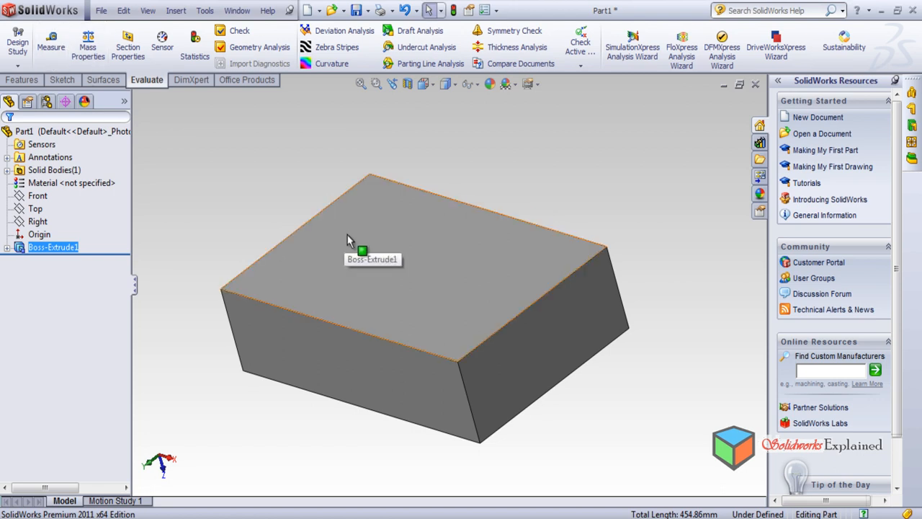
{"action": "mouse_move", "coordinate": [397, 268]}
{"action": "middle_mouse_down"}
{"action": "mouse_move", "coordinate": [508, 266]}
{"action": "mouse_move", "coordinate": [404, 260]}
{"action": "mouse_move", "coordinate": [391, 277]}
{"action": "middle_mouse_up"}
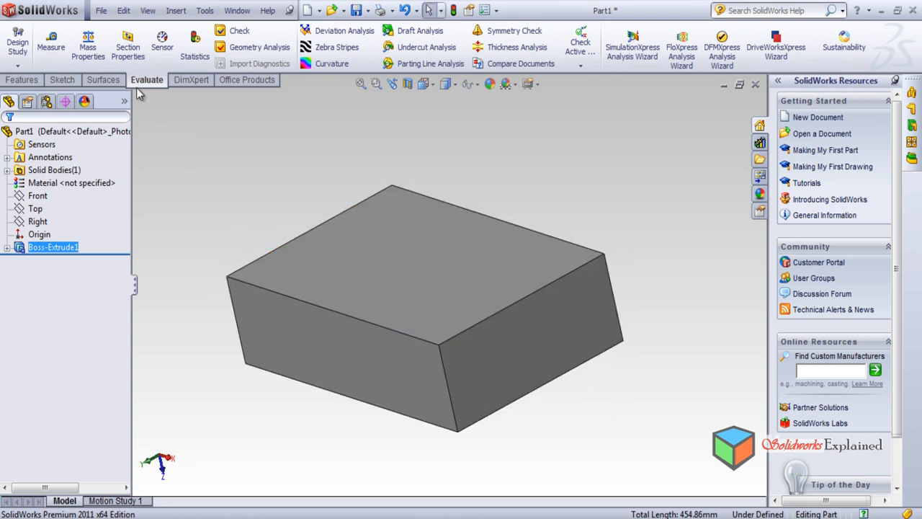
{"action": "middle_click_drag", "start_coordinate": [292, 286], "coordinate": [308, 350]}
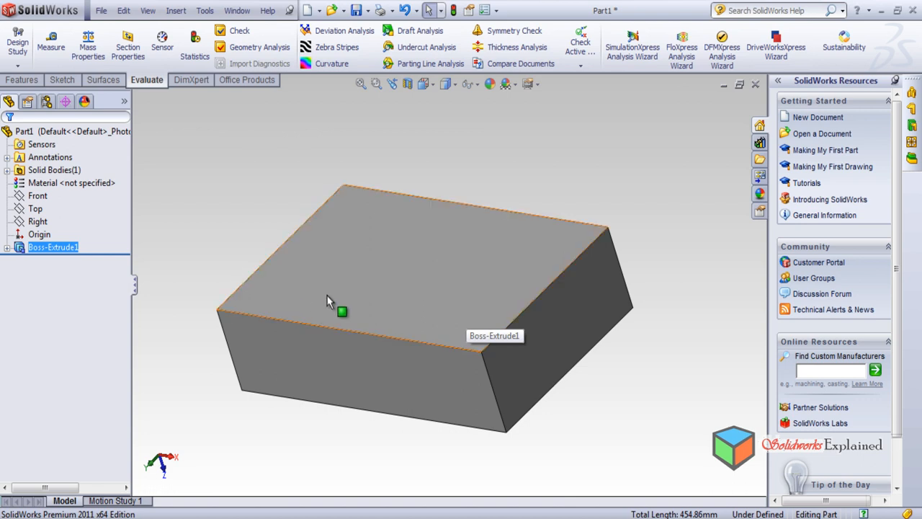
{"action": "middle_click_drag", "start_coordinate": [206, 222], "coordinate": [223, 303]}
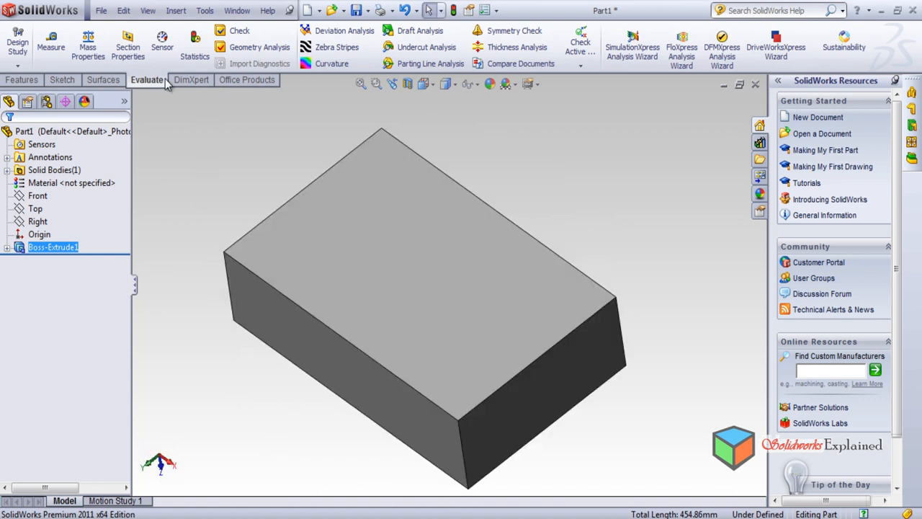
{"action": "middle_click_drag", "start_coordinate": [448, 314], "coordinate": [450, 359]}
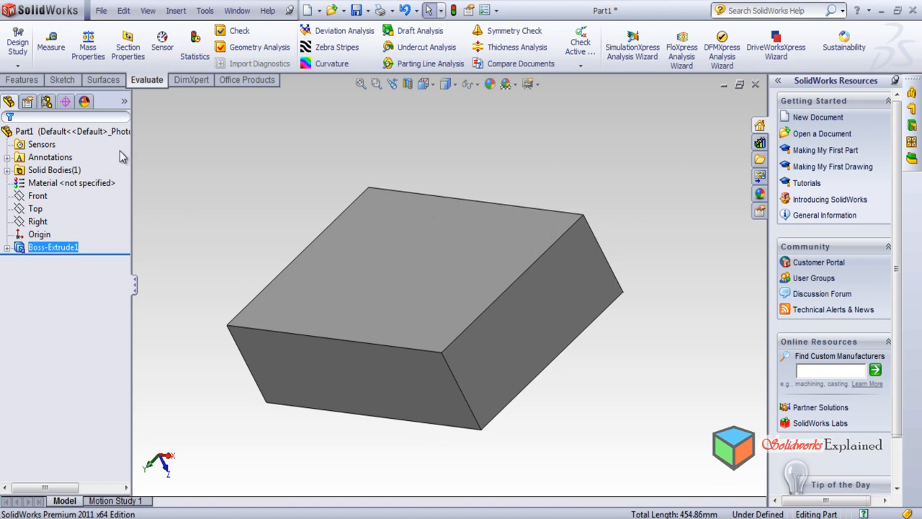
Measure the distance between the two corner vertices at the ends of the block face's short edge, using the XYZ measurement option
{"action": "left_click", "coordinate": [52, 54]}
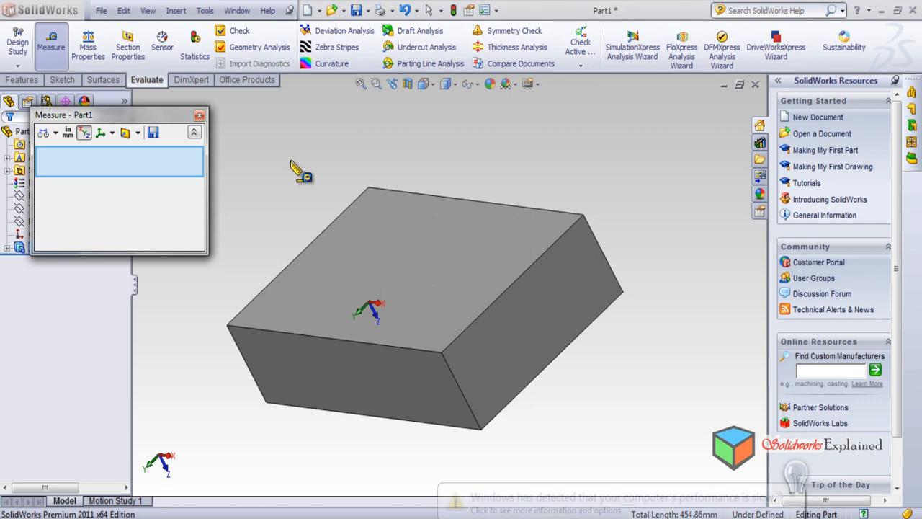
{"action": "left_click", "coordinate": [83, 133]}
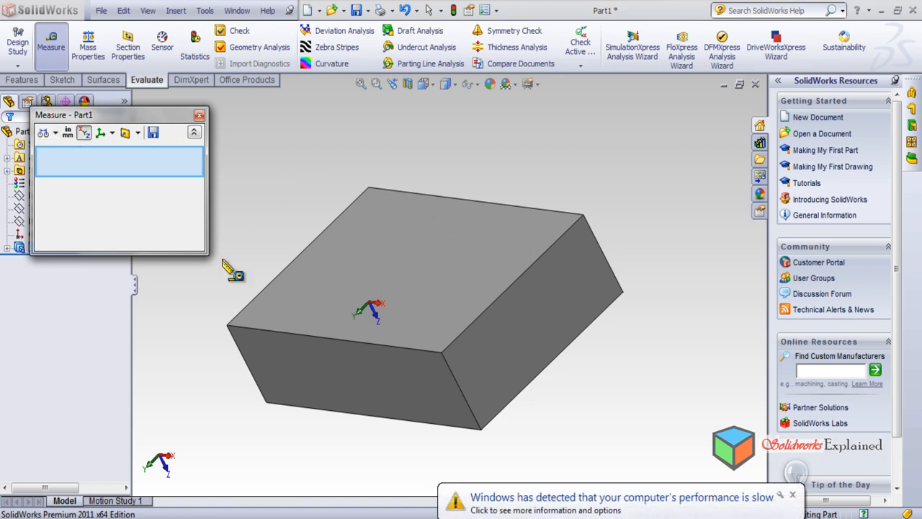
{"action": "middle_click_drag", "start_coordinate": [354, 211], "coordinate": [372, 270]}
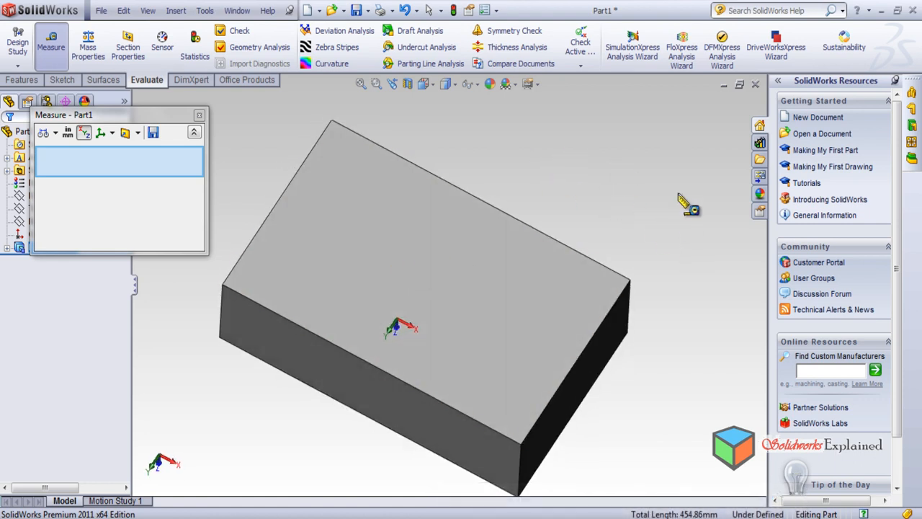
{"action": "left_click", "coordinate": [630, 282]}
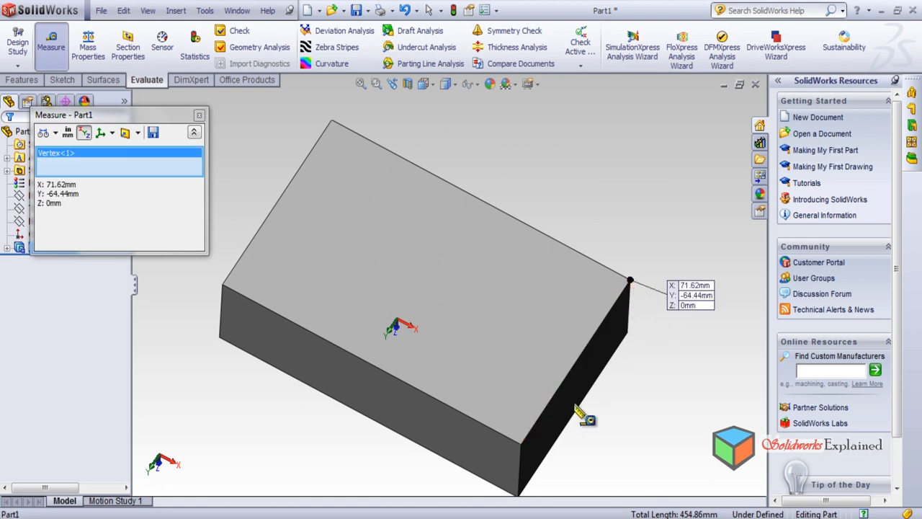
{"action": "left_click", "coordinate": [522, 444]}
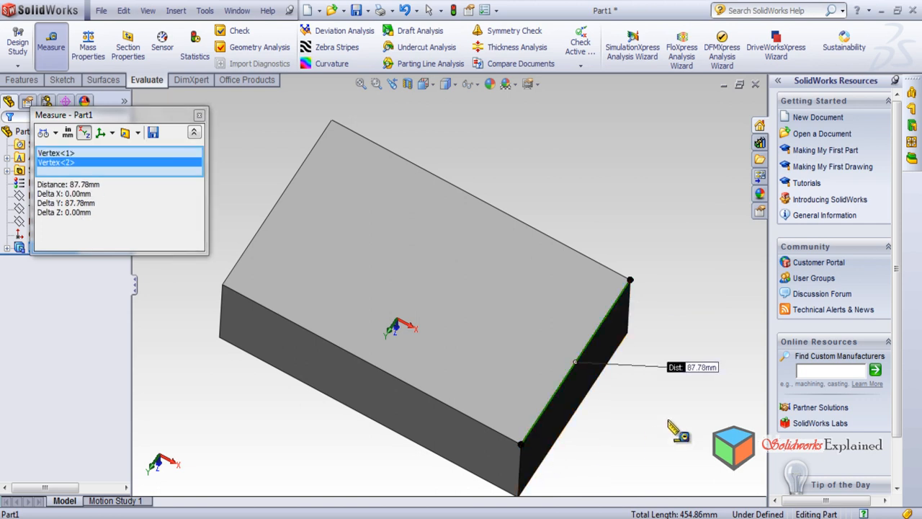
Examine the measured edge and its distance label on the block, both close up and from farther away
{"action": "middle_click_drag", "start_coordinate": [442, 302], "coordinate": [671, 426]}
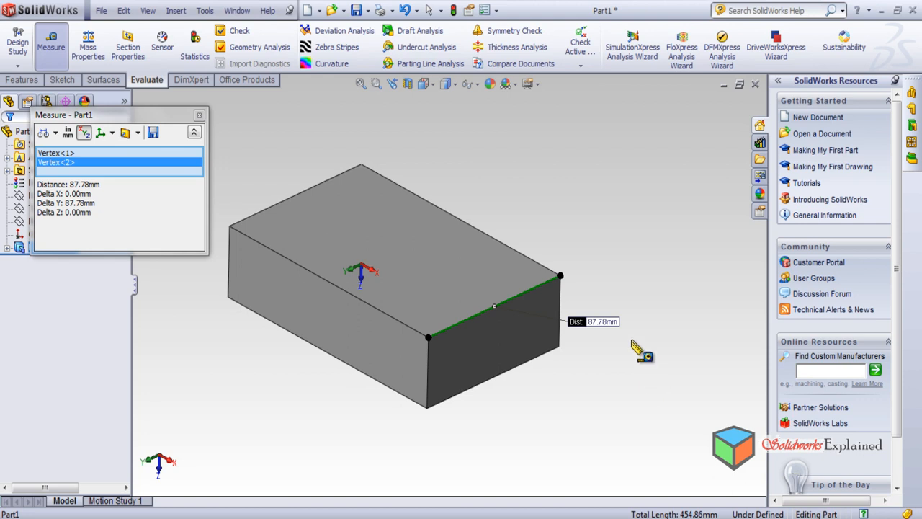
{"action": "scroll", "coordinate": [640, 350], "scroll_direction": "down", "scroll_amount": 3}
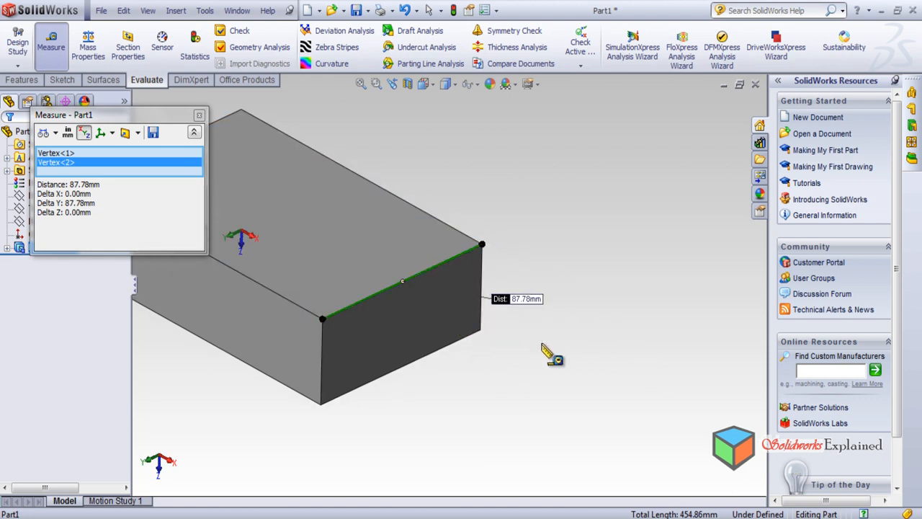
{"action": "scroll", "coordinate": [545, 335], "scroll_direction": "down", "scroll_amount": 2}
{"action": "scroll", "coordinate": [477, 313], "scroll_direction": "down", "scroll_amount": 2}
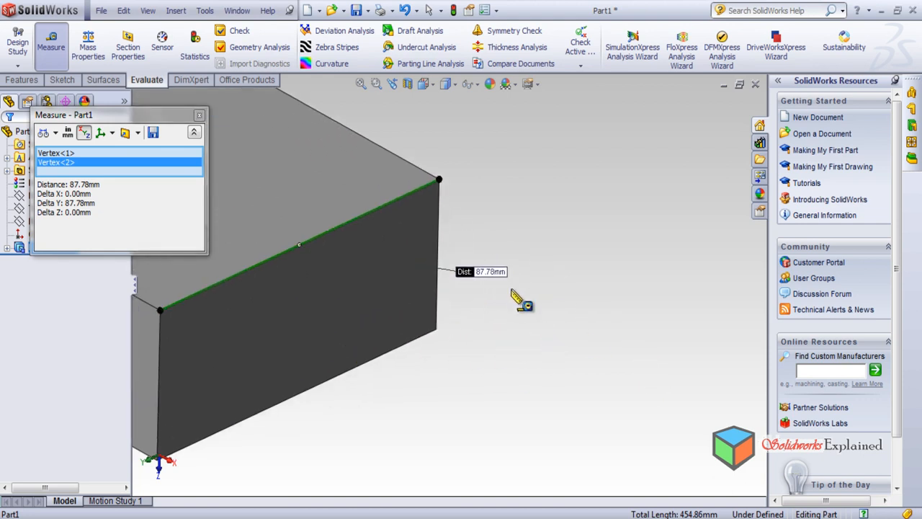
{"action": "scroll", "coordinate": [514, 311], "scroll_direction": "up", "scroll_amount": 2}
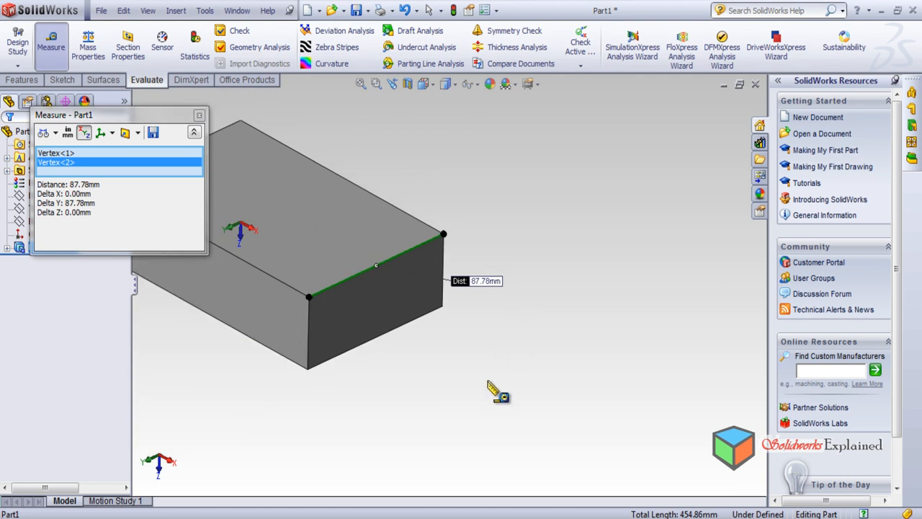
{"action": "scroll", "coordinate": [495, 389], "scroll_direction": "up", "scroll_amount": 2}
{"action": "scroll", "coordinate": [197, 238], "scroll_direction": "up", "scroll_amount": 1}
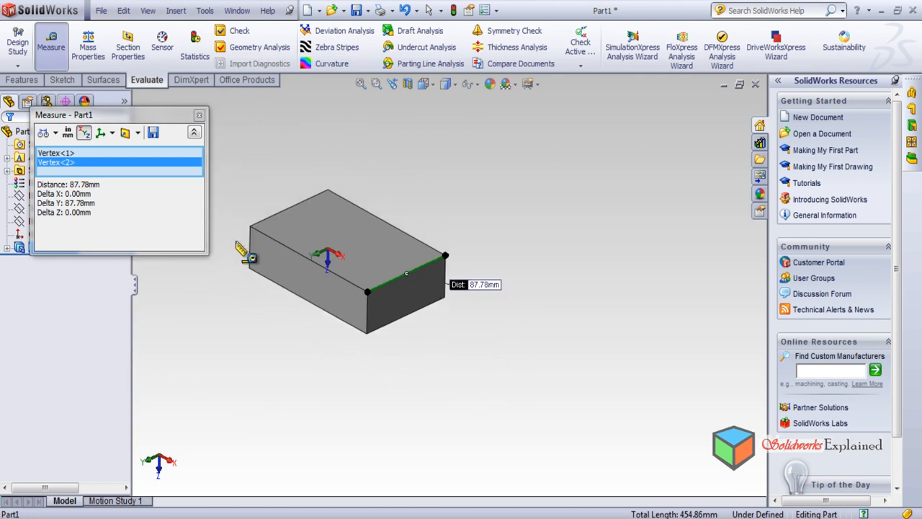
{"action": "scroll", "coordinate": [245, 243], "scroll_direction": "down", "scroll_amount": 2}
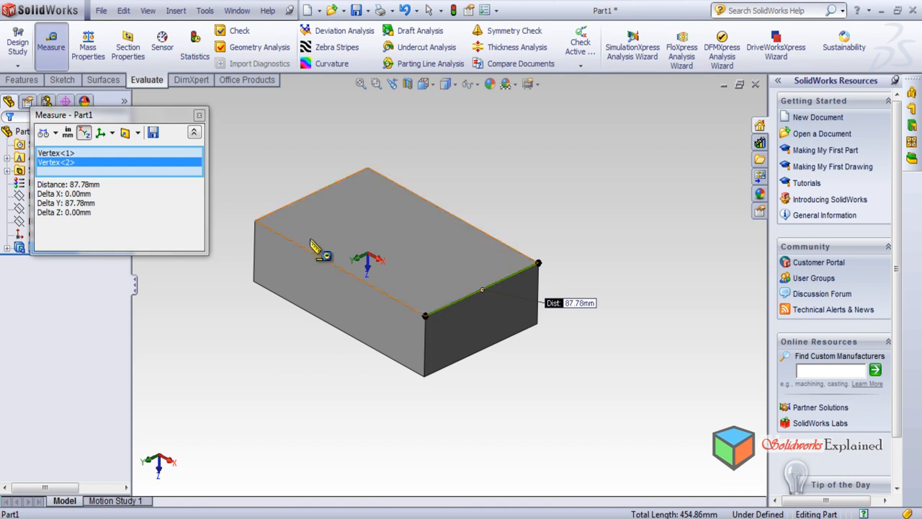
Try to measure between further block corners by adding them to the current selection, remove Vertex<3>, and close the measurement
{"action": "middle_click_drag", "start_coordinate": [322, 408], "coordinate": [319, 342]}
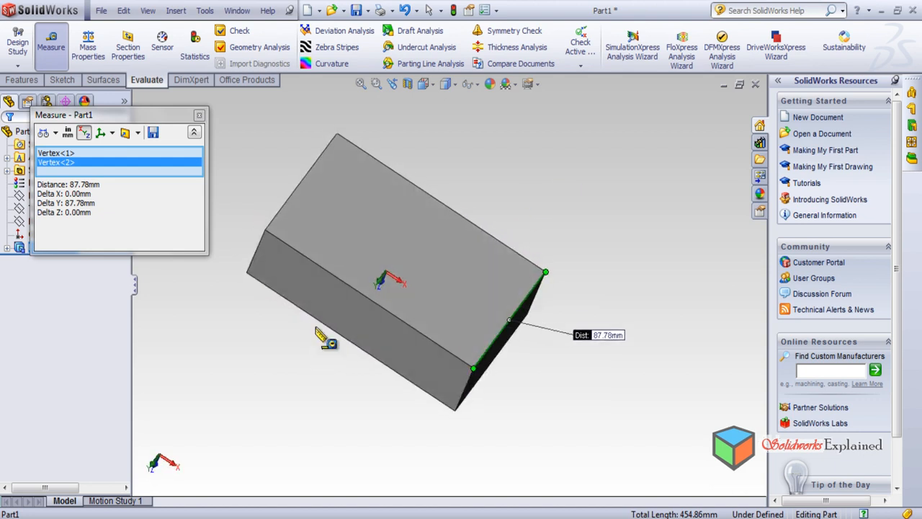
{"action": "middle_click_drag", "start_coordinate": [250, 339], "coordinate": [292, 501]}
{"action": "middle_click_drag", "start_coordinate": [367, 409], "coordinate": [374, 416]}
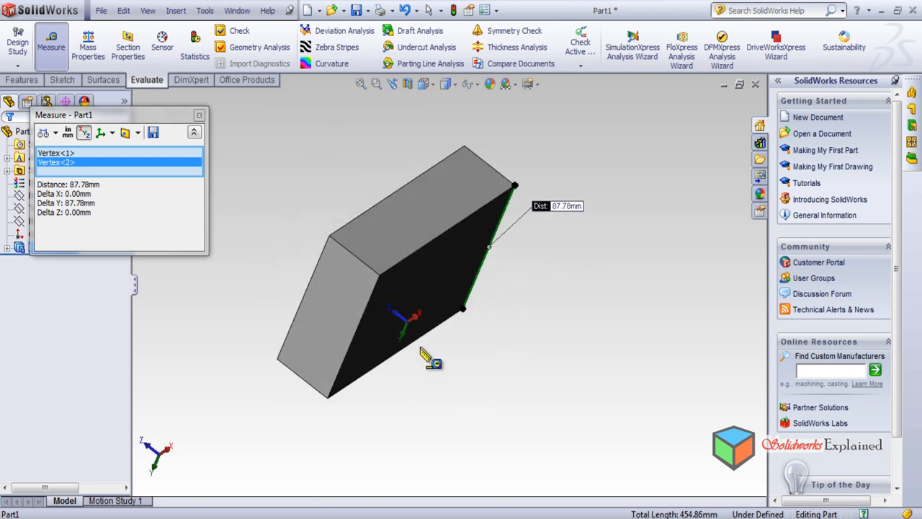
{"action": "left_click", "coordinate": [380, 277]}
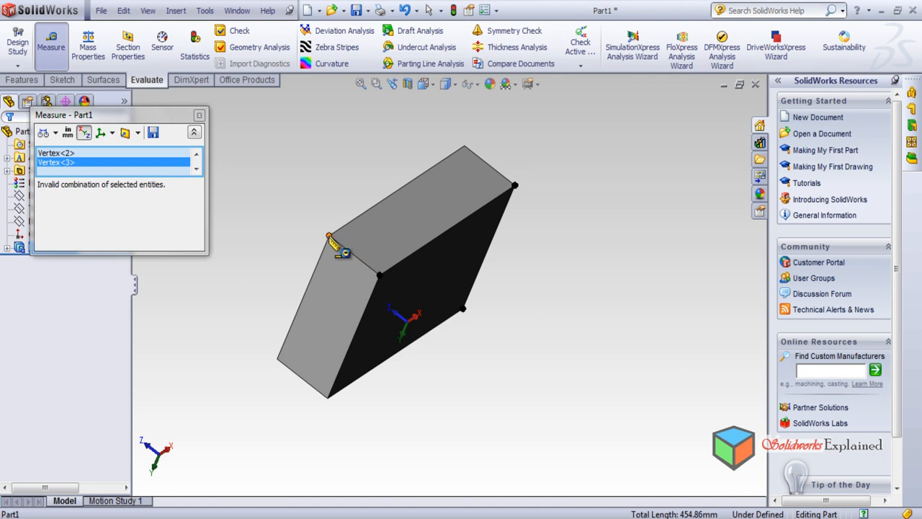
{"action": "middle_click_drag", "start_coordinate": [425, 198], "coordinate": [381, 439]}
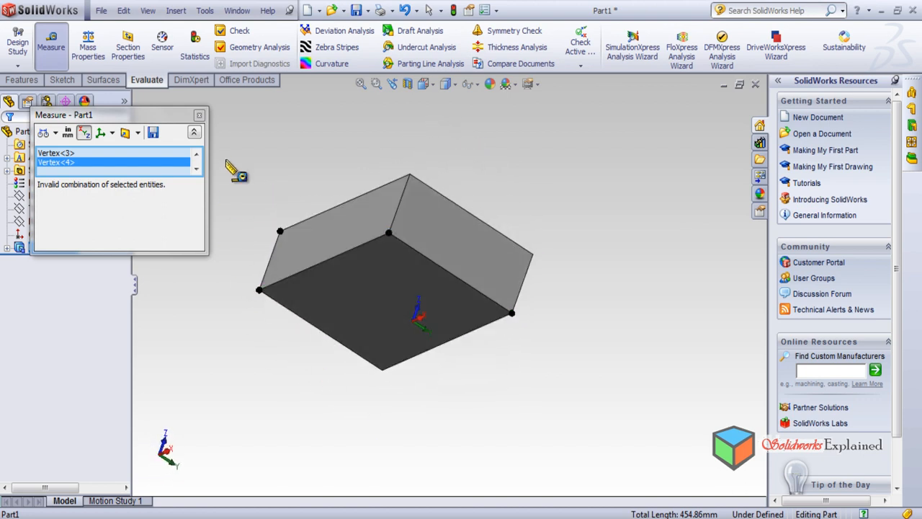
{"action": "left_click", "coordinate": [73, 153]}
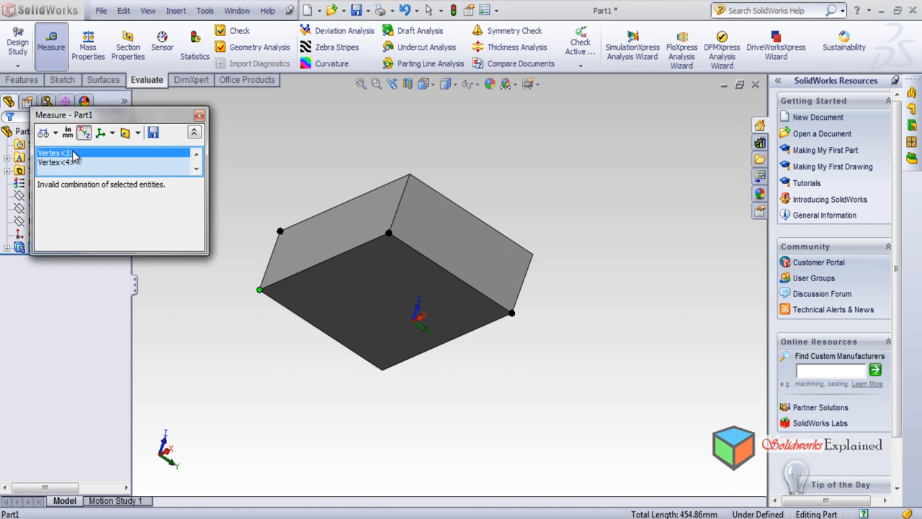
{"action": "key", "text": "Delete"}
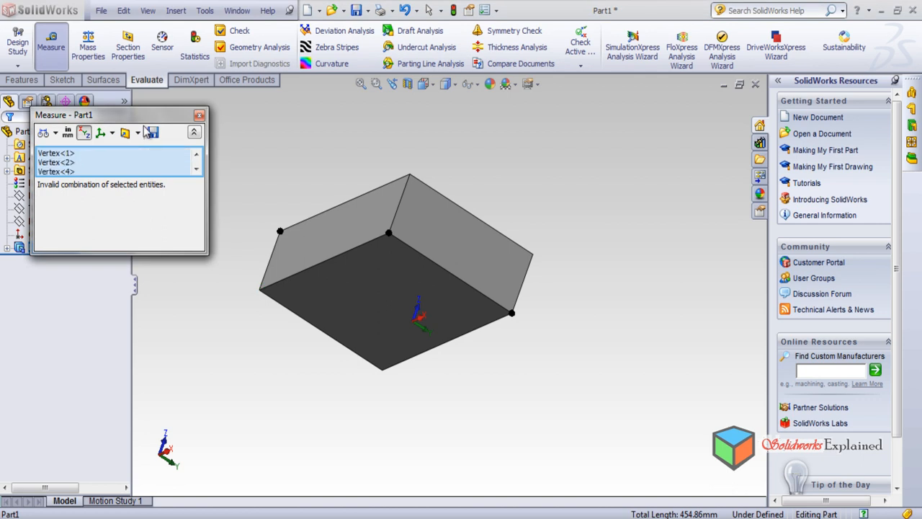
{"action": "left_click", "coordinate": [199, 116]}
Measure the distance between the two vertices at the ends of the block's short top edge, and close the measurement
{"action": "middle_click_drag", "start_coordinate": [317, 211], "coordinate": [293, 369]}
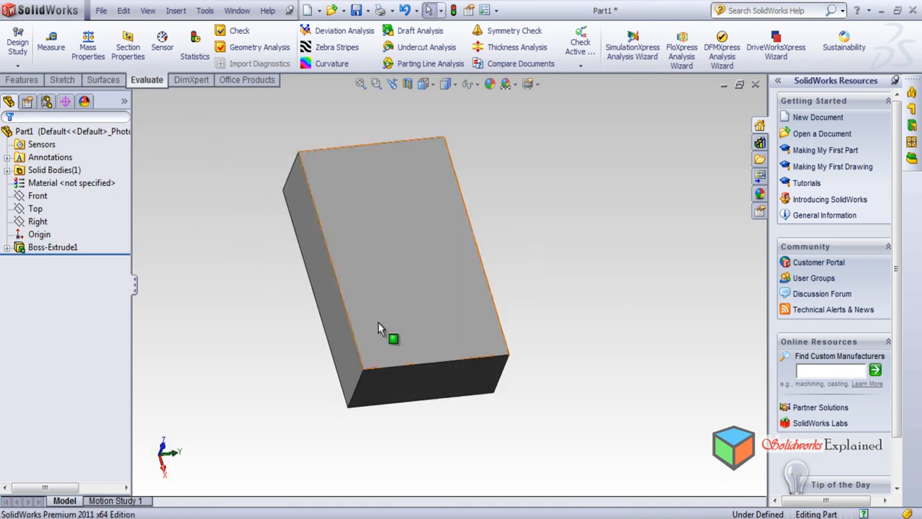
{"action": "left_click", "coordinate": [50, 43]}
{"action": "middle_click_drag", "start_coordinate": [223, 360], "coordinate": [213, 243]}
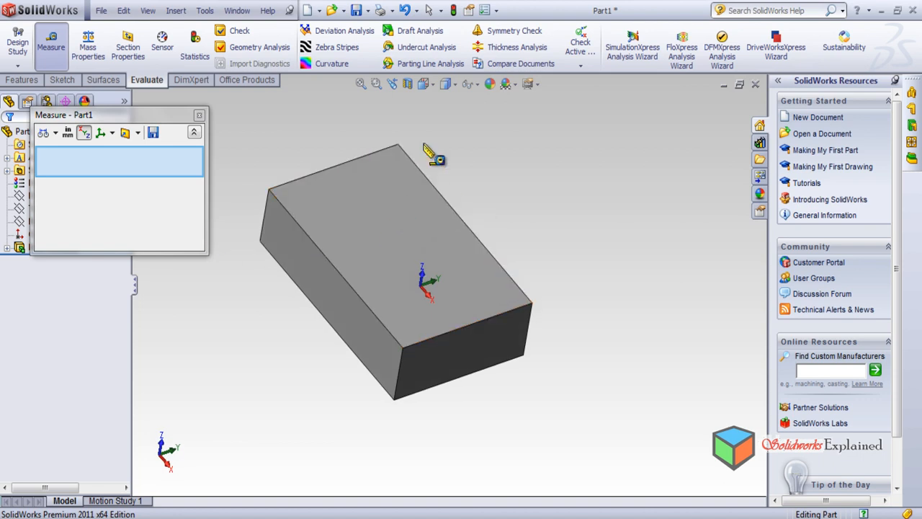
{"action": "left_click", "coordinate": [530, 302]}
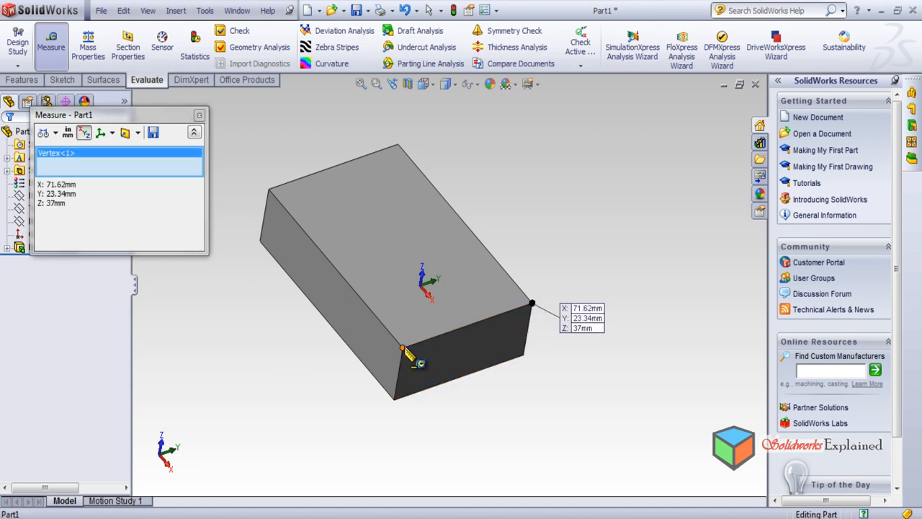
{"action": "left_click", "coordinate": [403, 349]}
{"action": "middle_click_drag", "start_coordinate": [550, 349], "coordinate": [269, 248]}
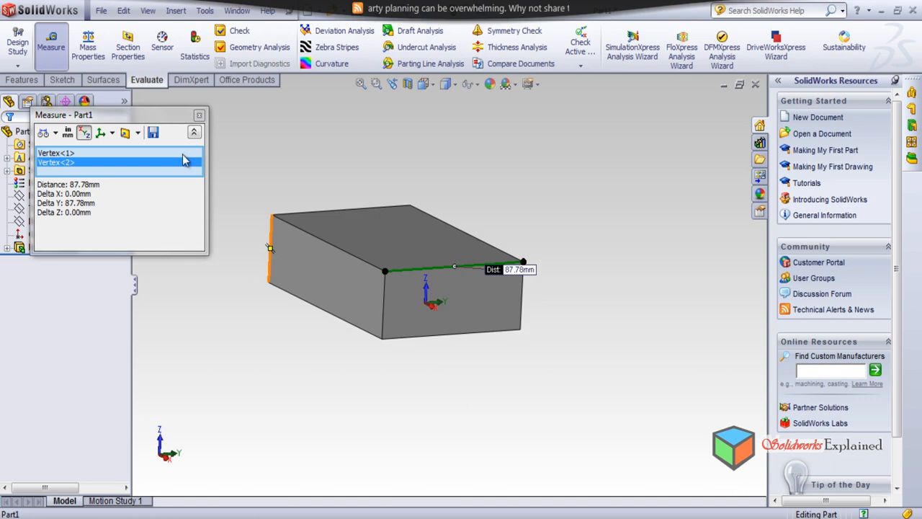
{"action": "left_click", "coordinate": [200, 116]}
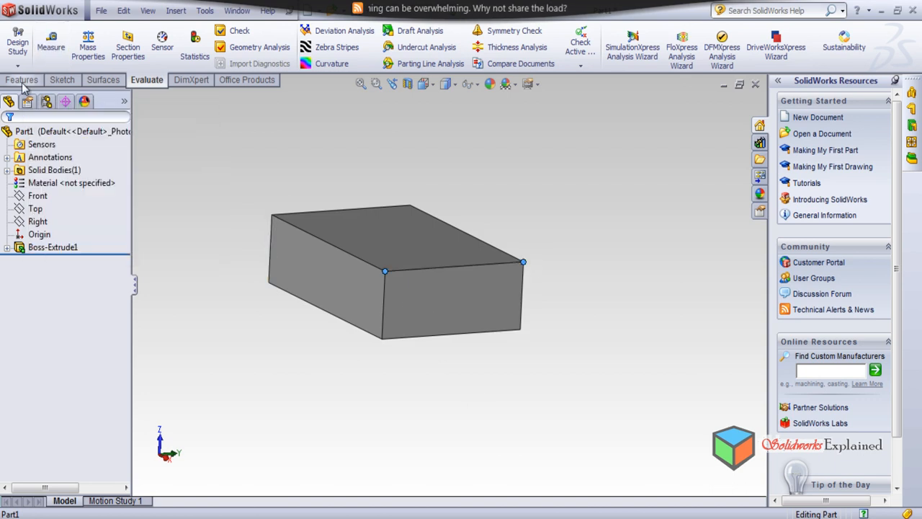
Clear the previous vertex pair from the measurement and measure between the upper and lower vertices of the block's vertical front corner edge
{"action": "left_click", "coordinate": [51, 44]}
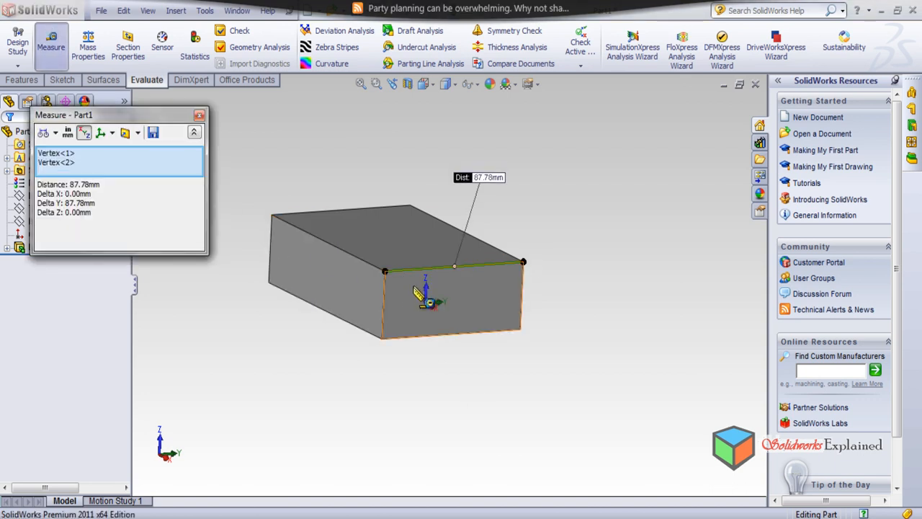
{"action": "left_click", "coordinate": [199, 116]}
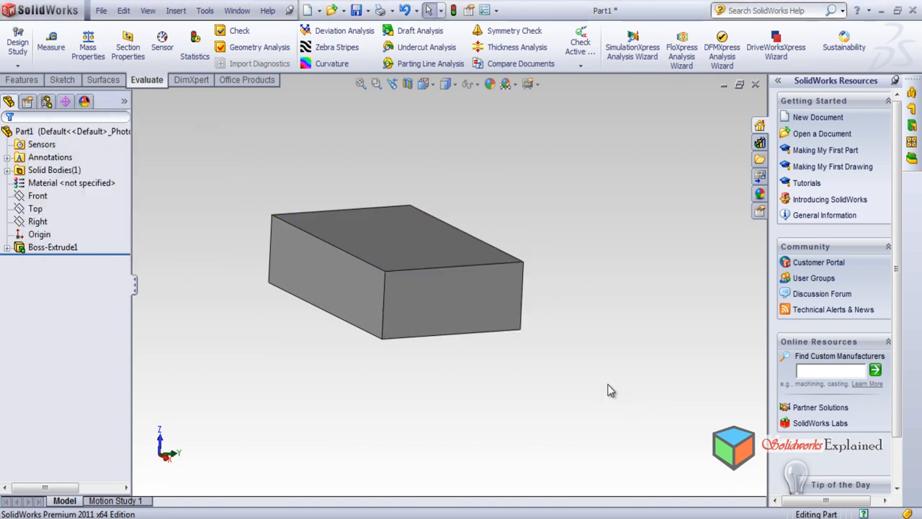
{"action": "left_click", "coordinate": [51, 43]}
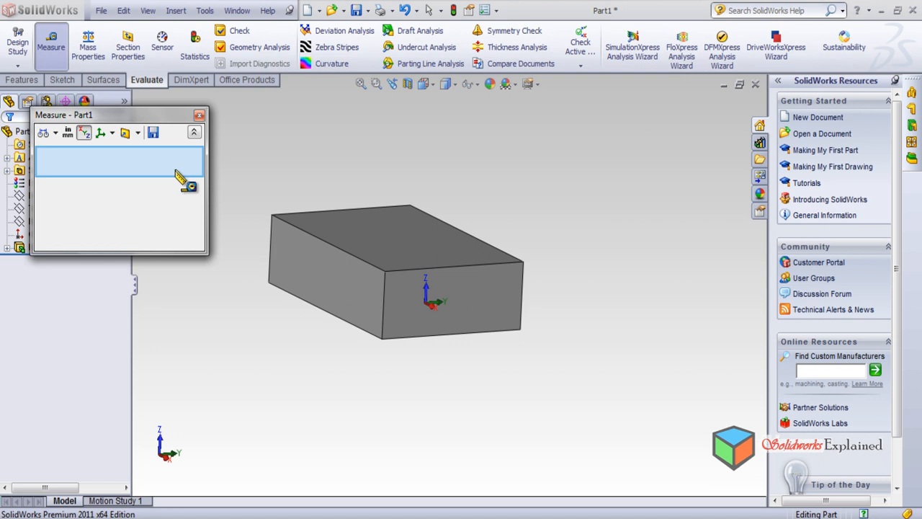
{"action": "left_click", "coordinate": [386, 271]}
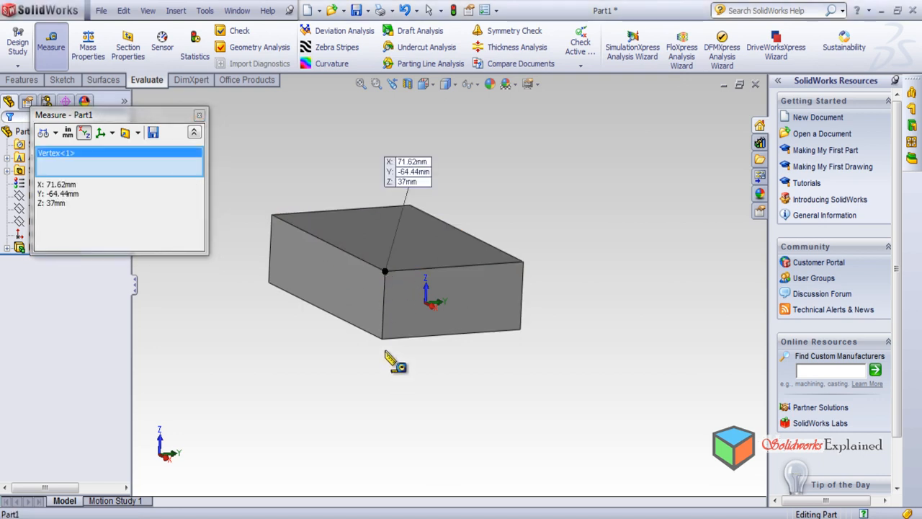
{"action": "left_click", "coordinate": [382, 337]}
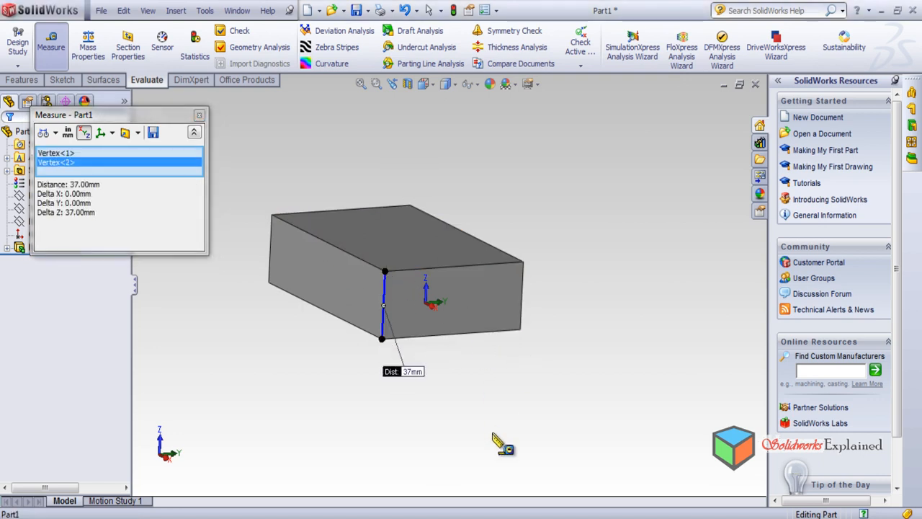
{"action": "scroll", "coordinate": [442, 380], "scroll_direction": "down", "scroll_amount": 2}
{"action": "scroll", "coordinate": [381, 366], "scroll_direction": "up", "scroll_amount": 2}
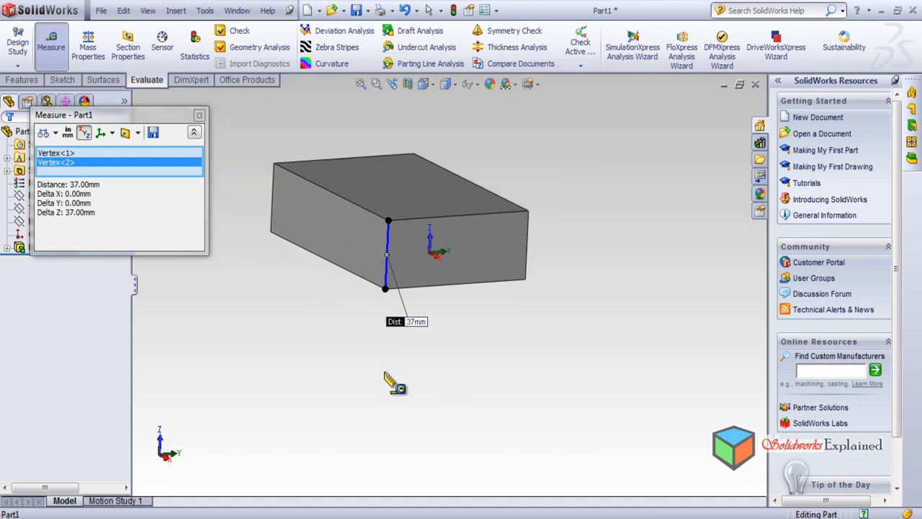
{"action": "middle_click_drag", "start_coordinate": [420, 376], "coordinate": [412, 439]}
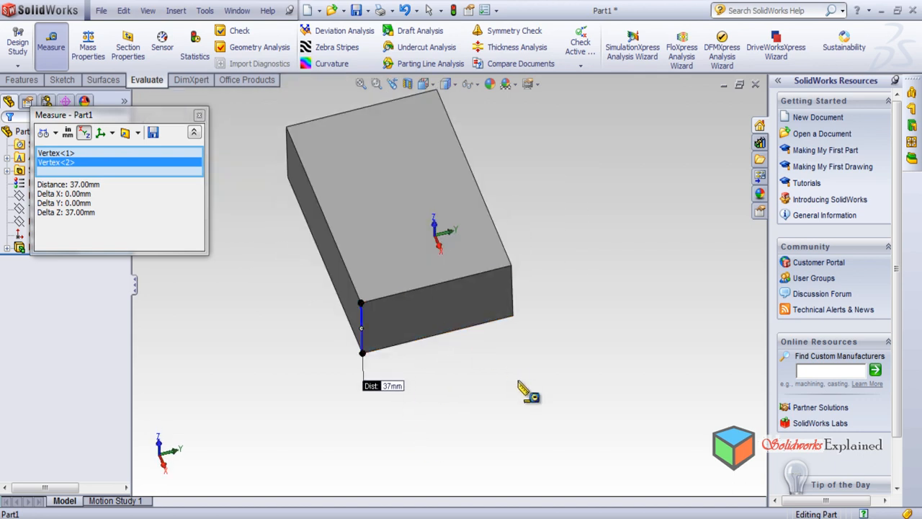
{"action": "left_click", "coordinate": [200, 116]}
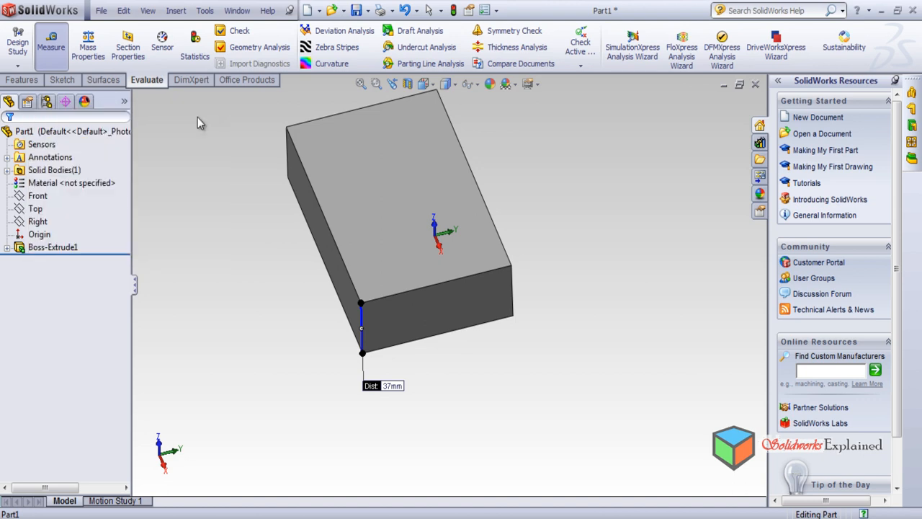
Recall the measurement of the still-selected vertical edge vertices, examine it close up, close it and clear the selection
{"action": "left_click", "coordinate": [49, 43]}
{"action": "scroll", "coordinate": [461, 320], "scroll_direction": "down", "scroll_amount": 4}
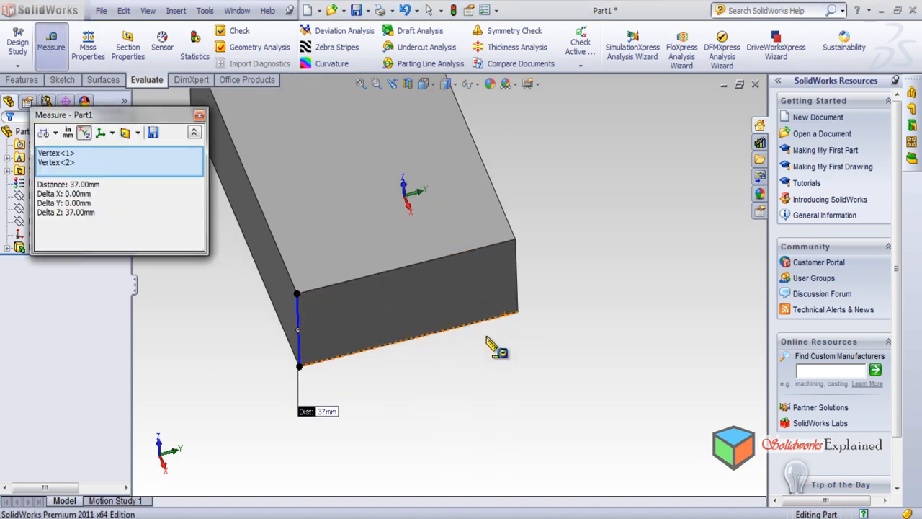
{"action": "left_click", "coordinate": [199, 116]}
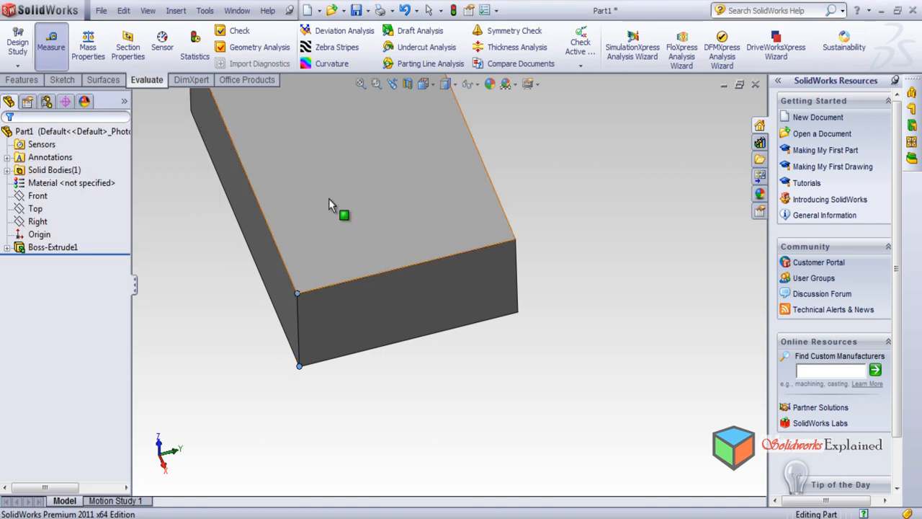
{"action": "middle_click_drag", "start_coordinate": [415, 425], "coordinate": [214, 319]}
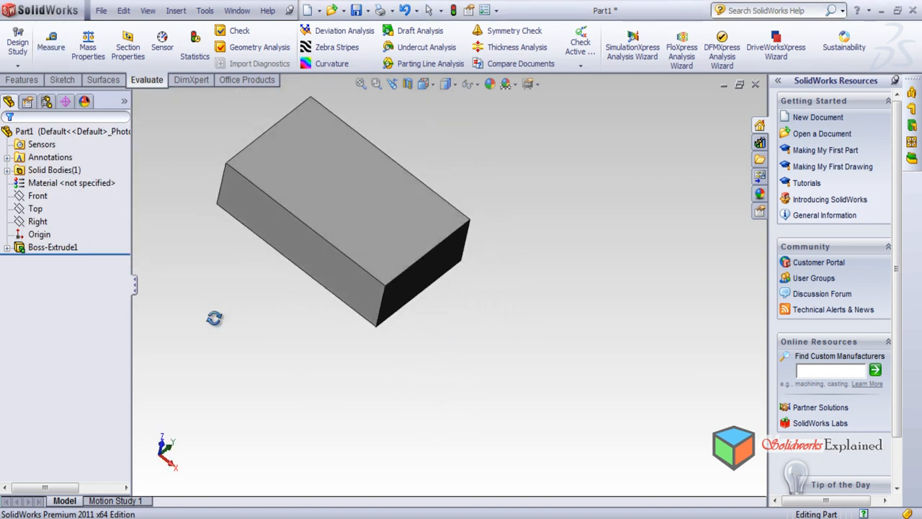
Measure the XYZ position of a single vertex, the block's front top corner, and examine its coordinate label from the side
{"action": "left_click", "coordinate": [49, 36]}
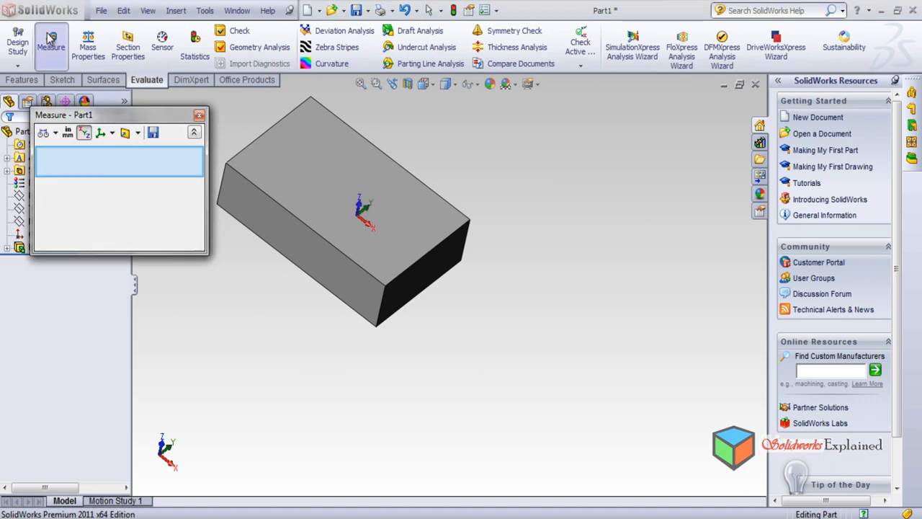
{"action": "left_click", "coordinate": [386, 286]}
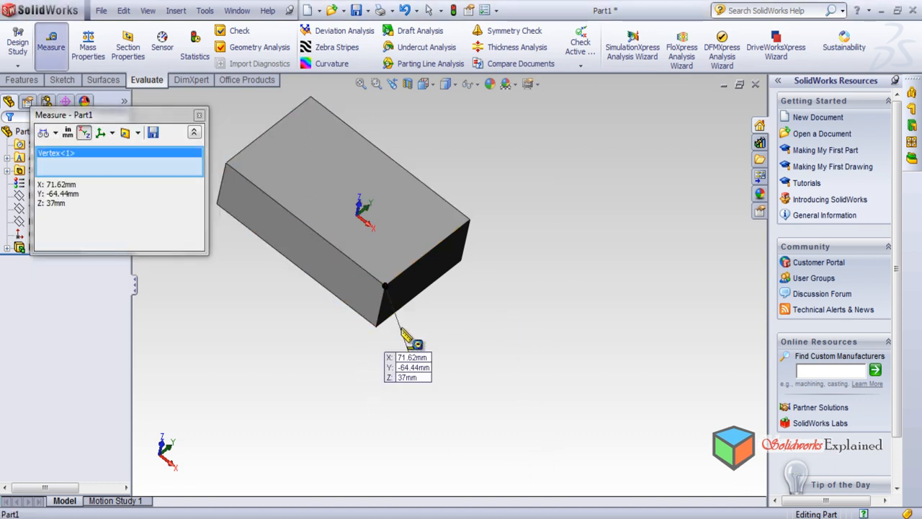
{"action": "scroll", "coordinate": [414, 430], "scroll_direction": "down", "scroll_amount": 3}
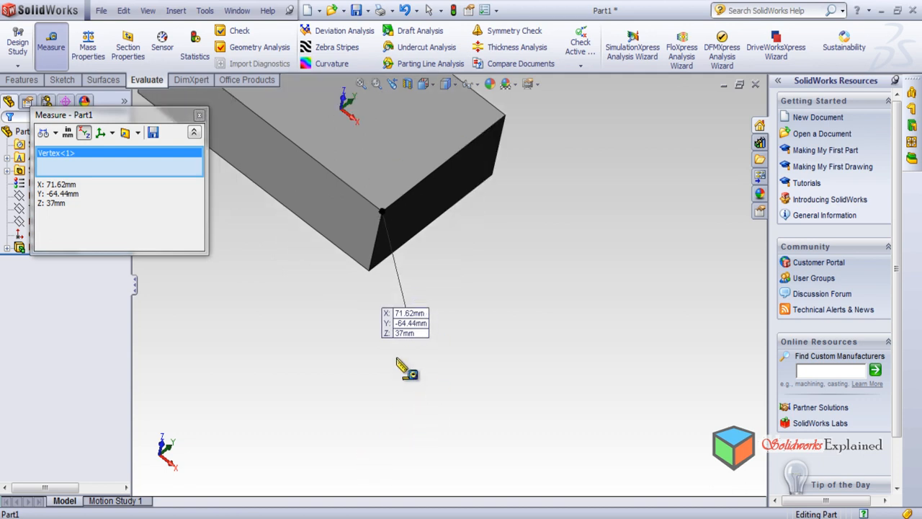
{"action": "scroll", "coordinate": [392, 393], "scroll_direction": "up", "scroll_amount": 3}
{"action": "middle_click_drag", "start_coordinate": [412, 391], "coordinate": [530, 261]}
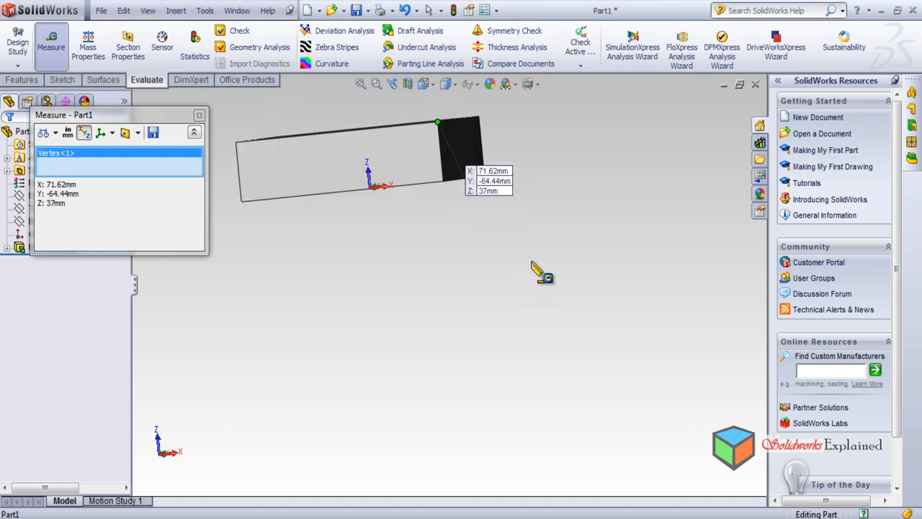
{"action": "scroll", "coordinate": [493, 189], "scroll_direction": "down", "scroll_amount": 2}
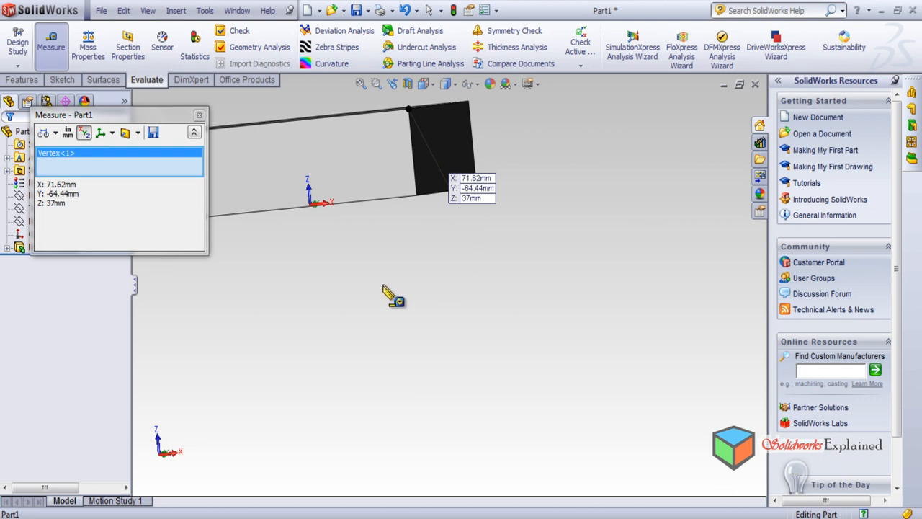
{"action": "middle_click_drag", "start_coordinate": [397, 289], "coordinate": [403, 340]}
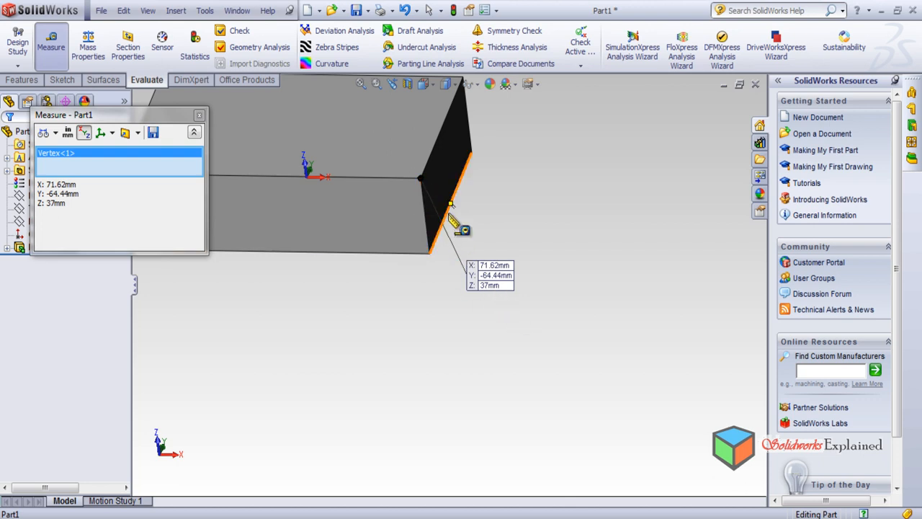
{"action": "middle_click_drag", "start_coordinate": [551, 244], "coordinate": [581, 278]}
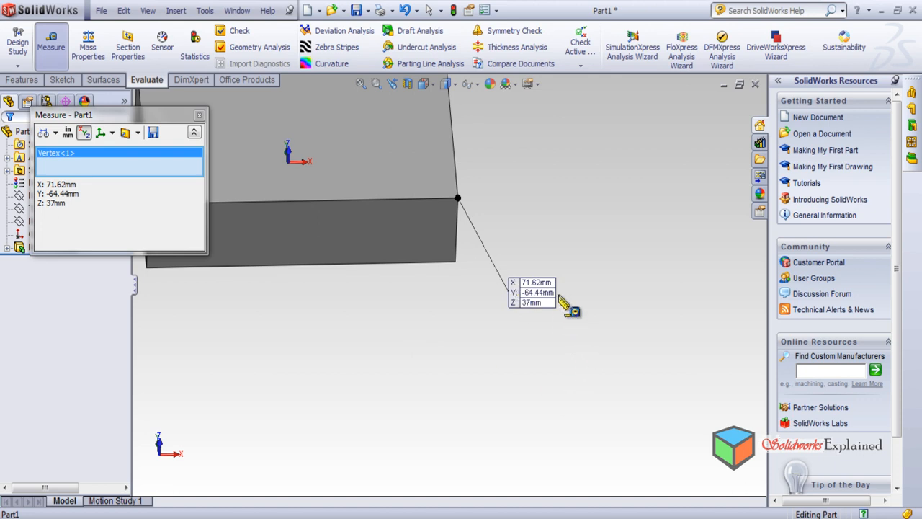
{"action": "middle_click_drag", "start_coordinate": [325, 320], "coordinate": [309, 223]}
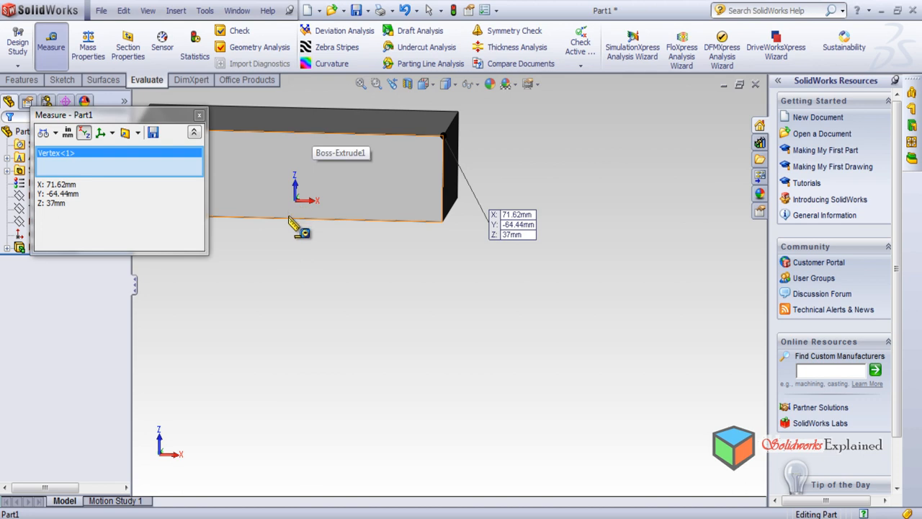
{"action": "middle_click_drag", "start_coordinate": [298, 281], "coordinate": [329, 360]}
Examine the measured vertex's position relative to the origin axes, face-on and from oblique angles, and close the measurement
{"action": "scroll", "coordinate": [326, 344], "scroll_direction": "up", "scroll_amount": 4}
{"action": "middle_click_drag", "start_coordinate": [418, 350], "coordinate": [413, 398]}
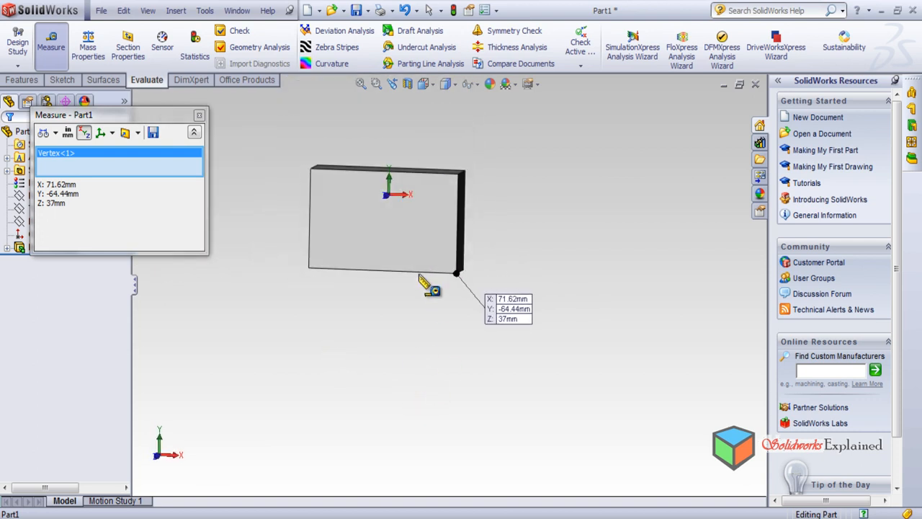
{"action": "scroll", "coordinate": [399, 234], "scroll_direction": "down", "scroll_amount": 1}
{"action": "scroll", "coordinate": [397, 229], "scroll_direction": "down", "scroll_amount": 1}
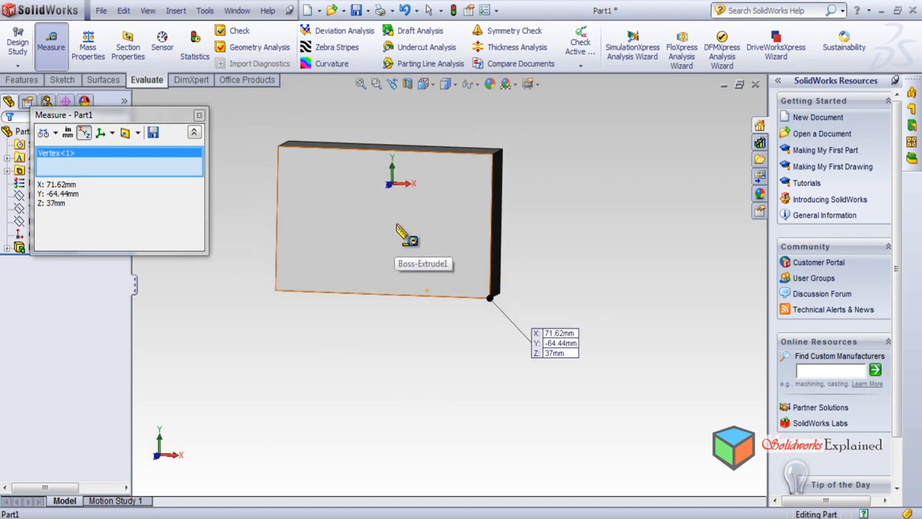
{"action": "middle_click_drag", "start_coordinate": [465, 222], "coordinate": [552, 216]}
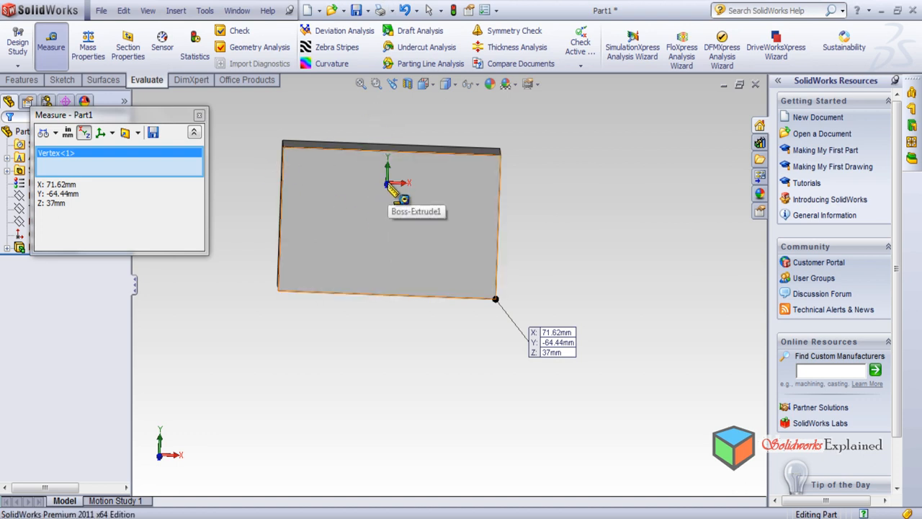
{"action": "middle_click_drag", "start_coordinate": [387, 185], "coordinate": [554, 225]}
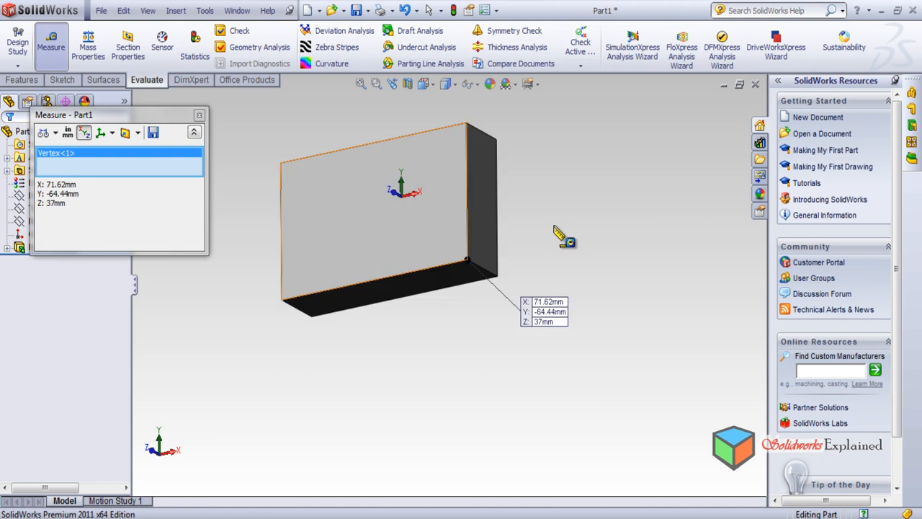
{"action": "scroll", "coordinate": [395, 212], "scroll_direction": "down", "scroll_amount": 5}
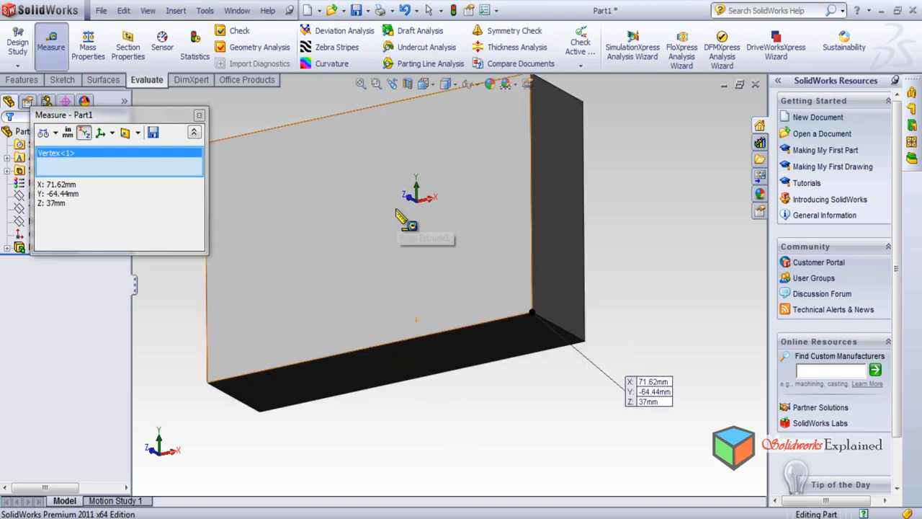
{"action": "scroll", "coordinate": [424, 248], "scroll_direction": "up", "scroll_amount": 5}
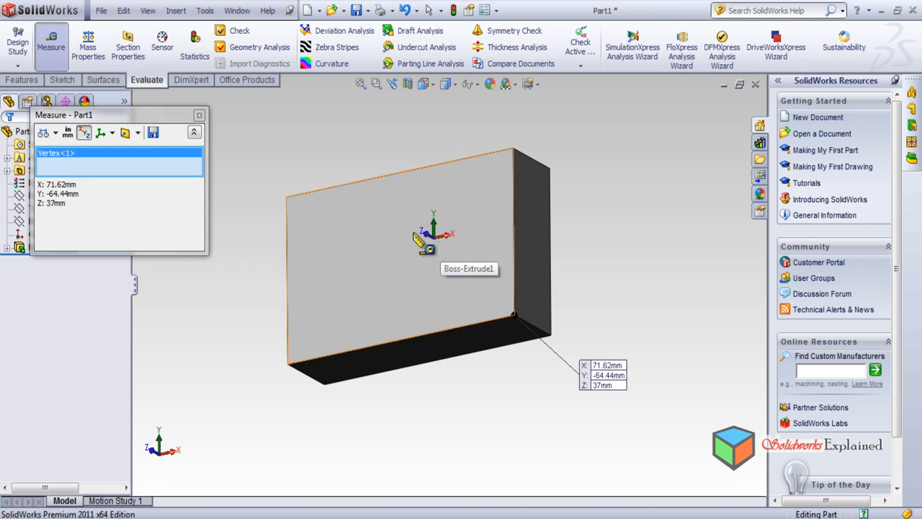
{"action": "middle_click_drag", "start_coordinate": [361, 353], "coordinate": [353, 253]}
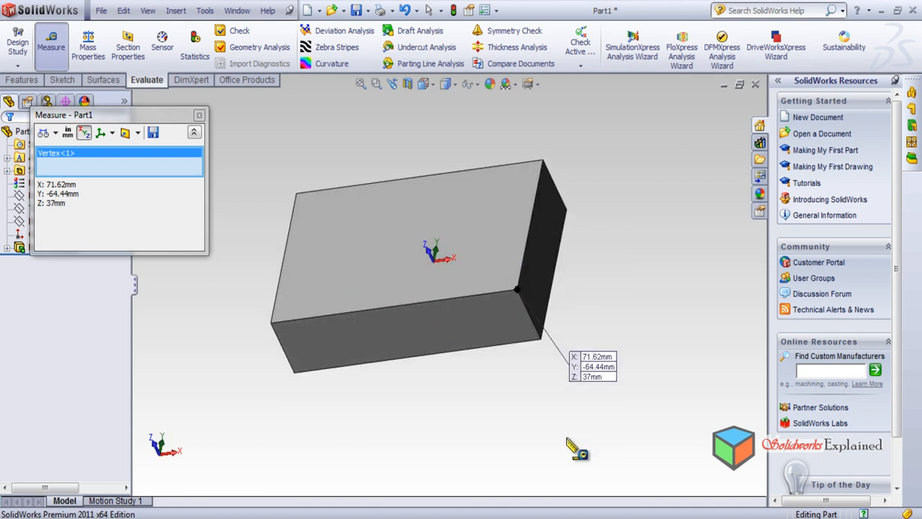
{"action": "middle_click_drag", "start_coordinate": [434, 309], "coordinate": [354, 254]}
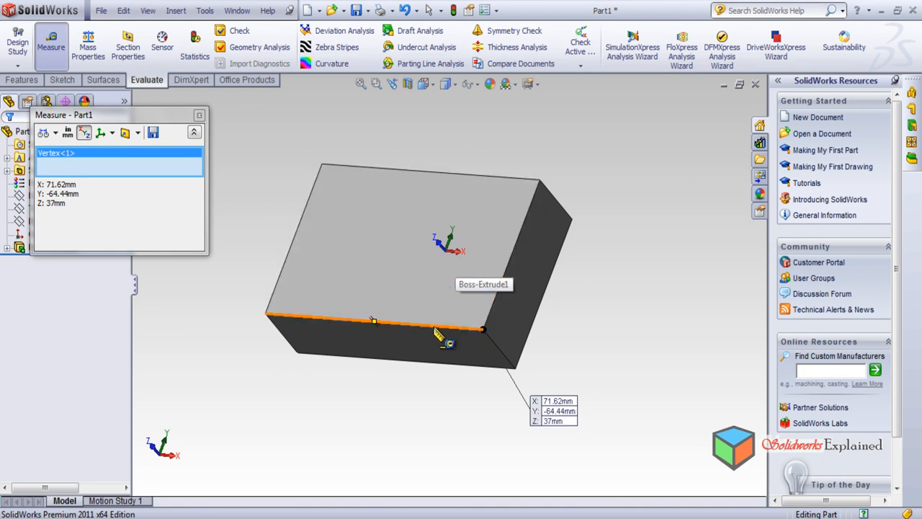
{"action": "mouse_move", "coordinate": [436, 333]}
{"action": "middle_mouse_down"}
{"action": "mouse_move", "coordinate": [406, 268]}
{"action": "mouse_move", "coordinate": [432, 294]}
{"action": "mouse_move", "coordinate": [396, 313]}
{"action": "mouse_move", "coordinate": [367, 274]}
{"action": "mouse_move", "coordinate": [418, 304]}
{"action": "mouse_move", "coordinate": [422, 202]}
{"action": "mouse_move", "coordinate": [428, 349]}
{"action": "middle_mouse_up"}
{"action": "middle_click_drag", "start_coordinate": [378, 271], "coordinate": [397, 321]}
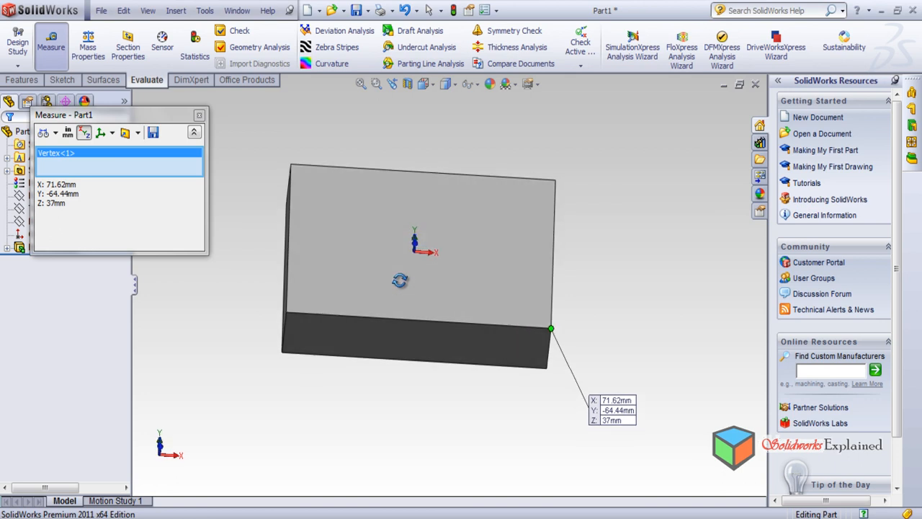
{"action": "left_click", "coordinate": [199, 116]}
Measure the distance between the two long parallel edges of the block's top face, examine it from another angle and close the measurement
{"action": "middle_click_drag", "start_coordinate": [243, 283], "coordinate": [201, 288]}
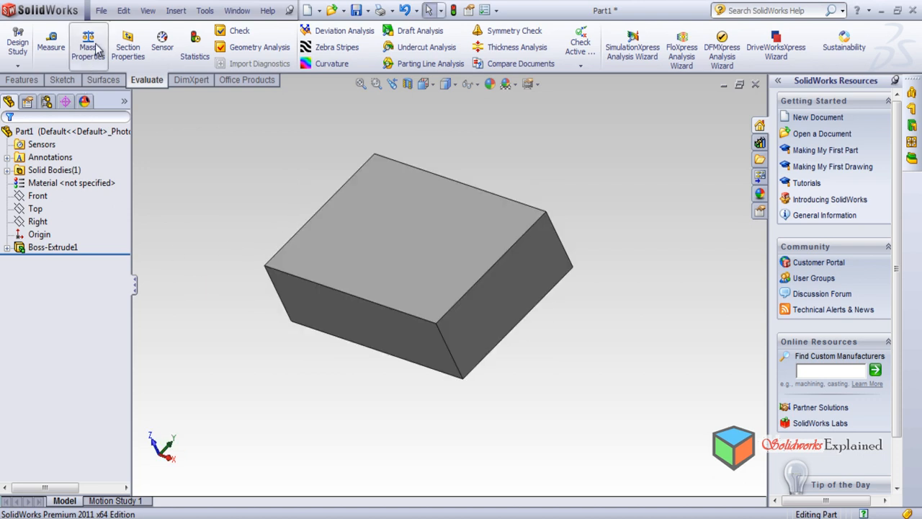
{"action": "left_click", "coordinate": [52, 39]}
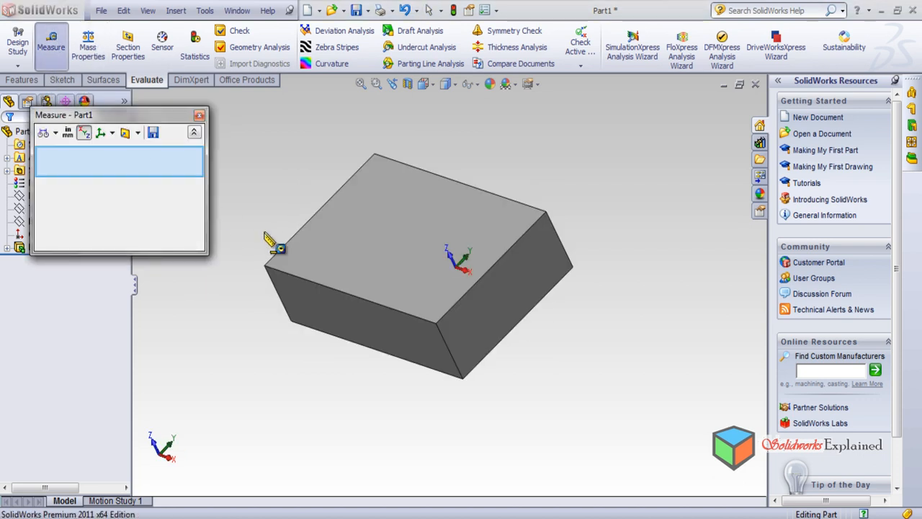
{"action": "left_click", "coordinate": [473, 189]}
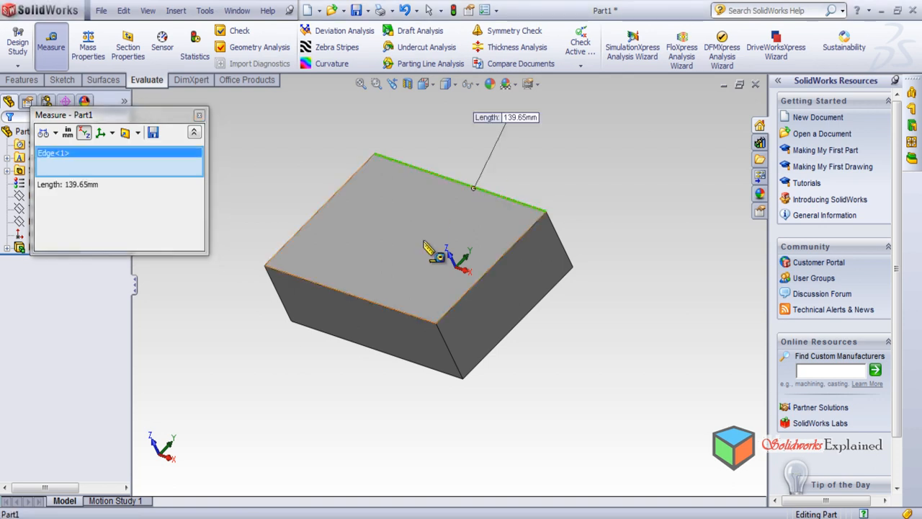
{"action": "left_click", "coordinate": [372, 303]}
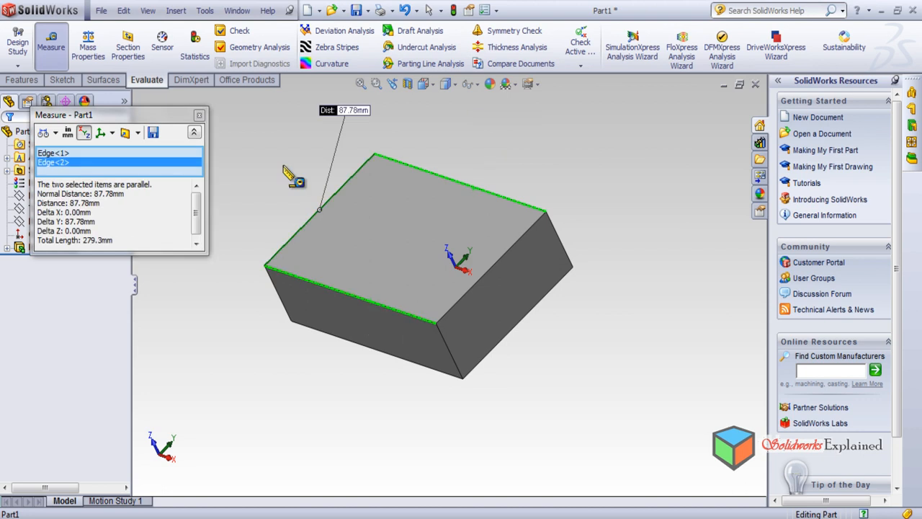
{"action": "middle_click_drag", "start_coordinate": [584, 369], "coordinate": [655, 405]}
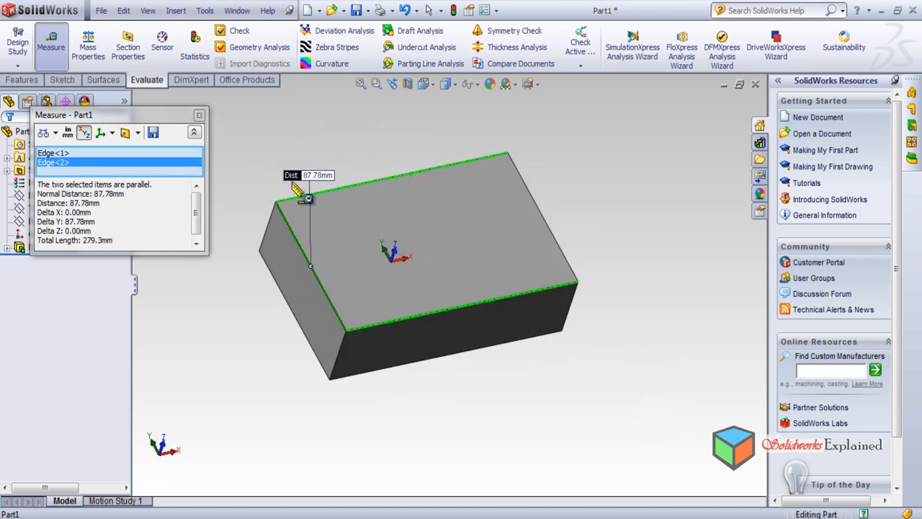
{"action": "left_click", "coordinate": [200, 116]}
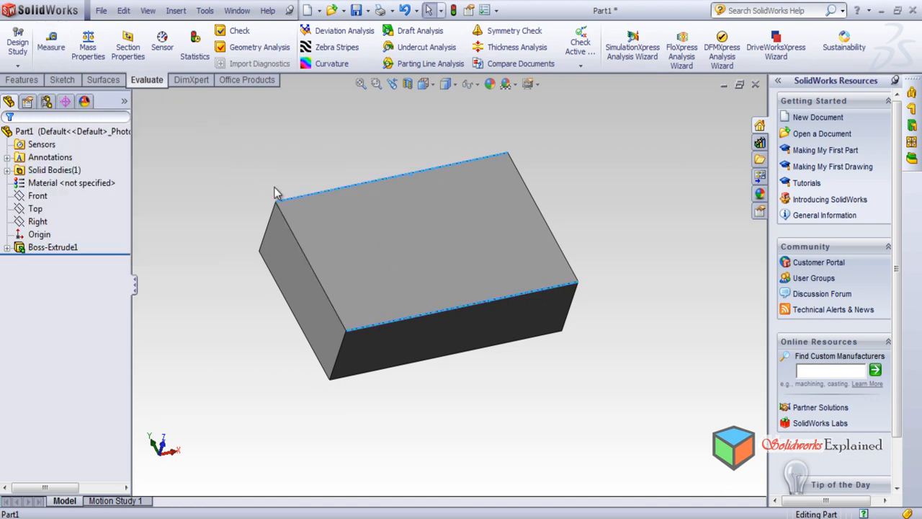
Measure between a short edge of the block's top face and the diagonally opposite short edge of its bottom face
{"action": "left_click", "coordinate": [51, 44]}
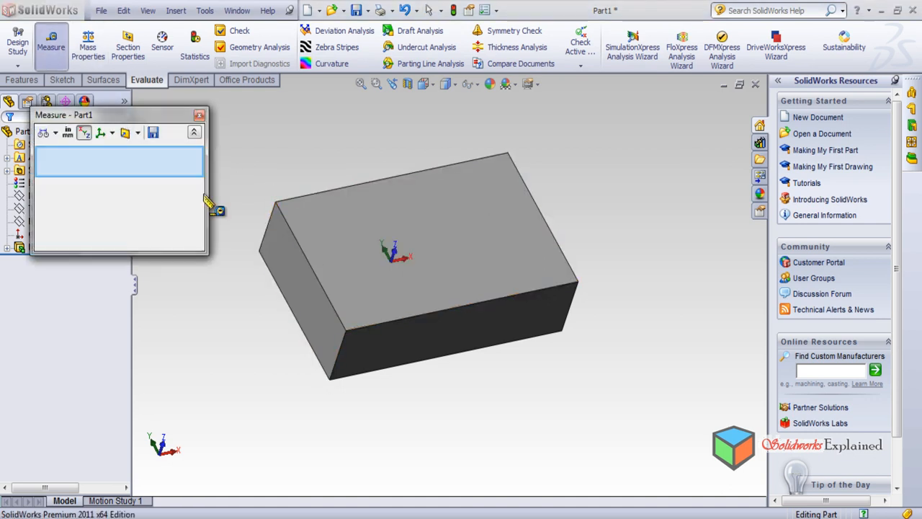
{"action": "middle_click_drag", "start_coordinate": [411, 426], "coordinate": [353, 454]}
{"action": "left_click", "coordinate": [281, 289]}
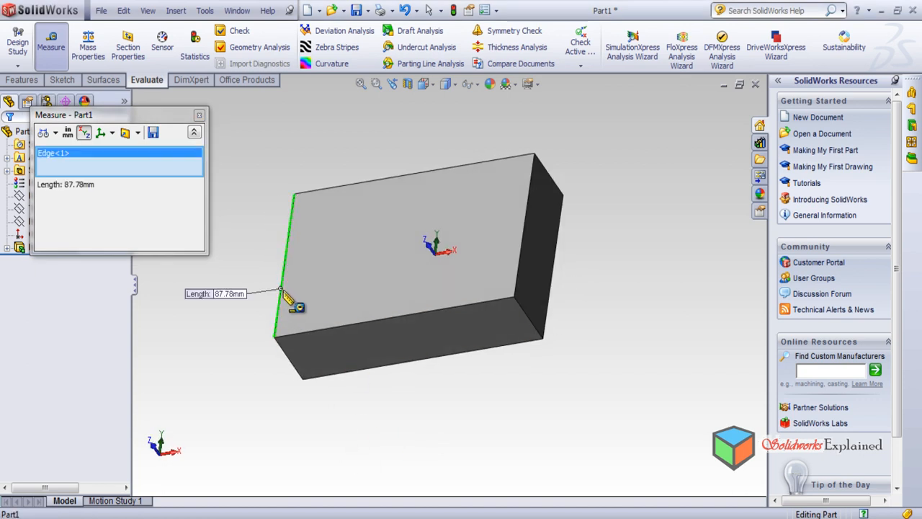
{"action": "left_click", "coordinate": [552, 311]}
{"action": "middle_click_drag", "start_coordinate": [432, 445], "coordinate": [401, 365]}
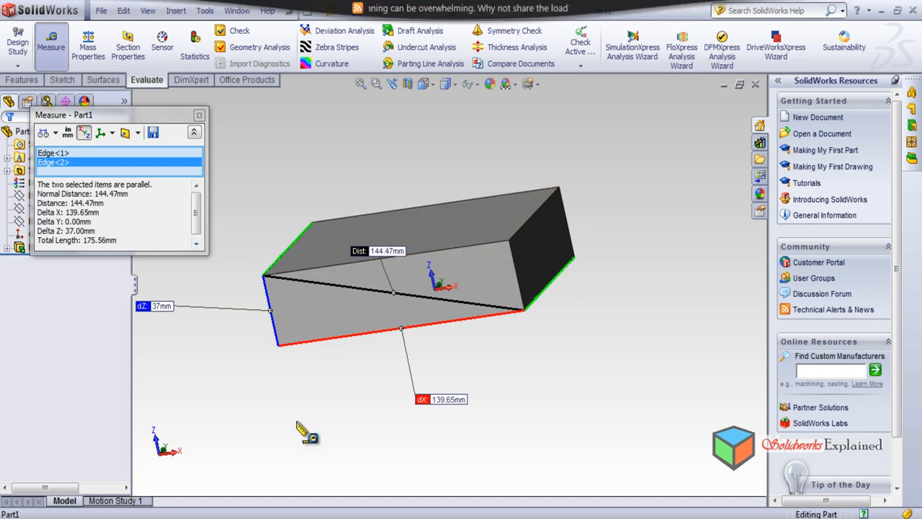
Examine the diagonal edge-to-edge measurement and its X and Z components close up and from several angles
{"action": "scroll", "coordinate": [378, 351], "scroll_direction": "down", "scroll_amount": 1}
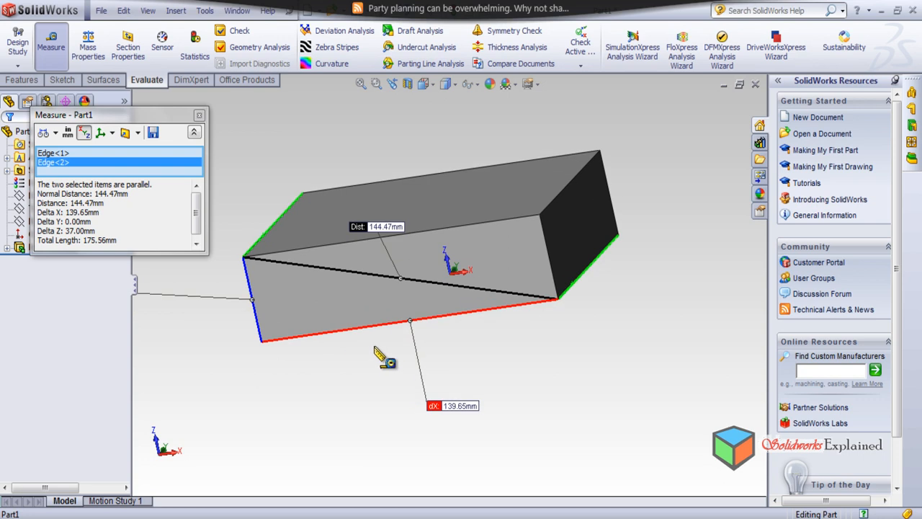
{"action": "scroll", "coordinate": [529, 330], "scroll_direction": "up", "scroll_amount": 1}
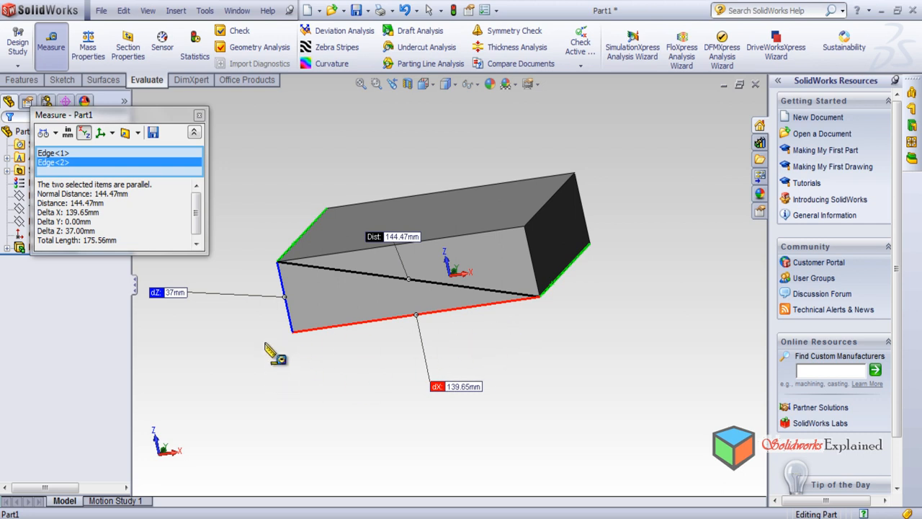
{"action": "middle_click_drag", "start_coordinate": [266, 358], "coordinate": [281, 517]}
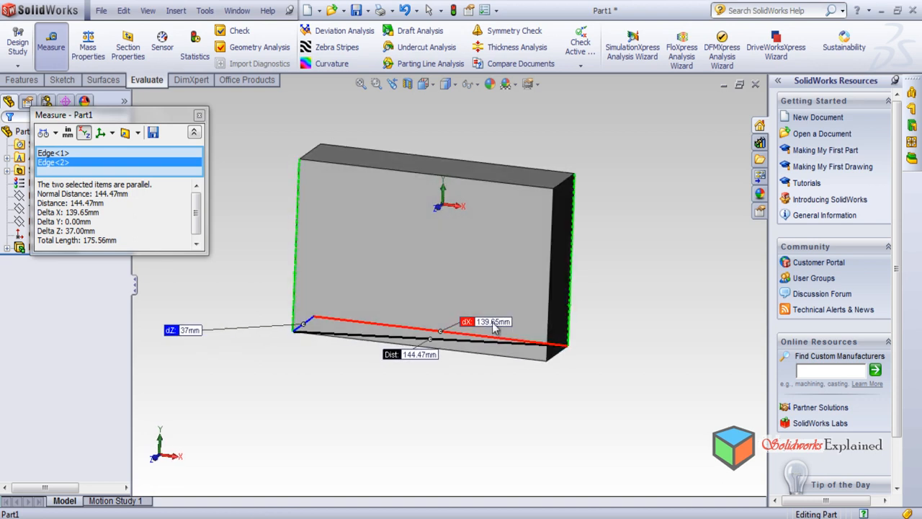
{"action": "key", "text": "shift+Up"}
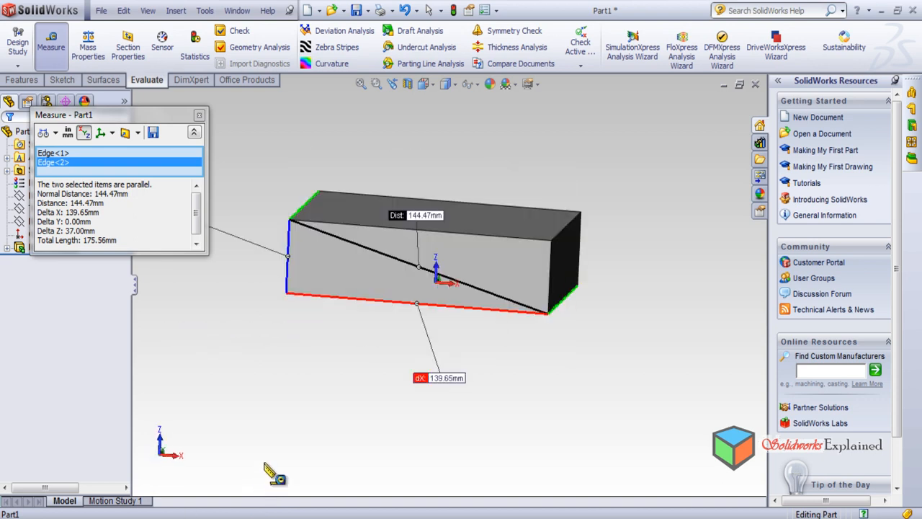
{"action": "scroll", "coordinate": [321, 336], "scroll_direction": "down", "scroll_amount": 2}
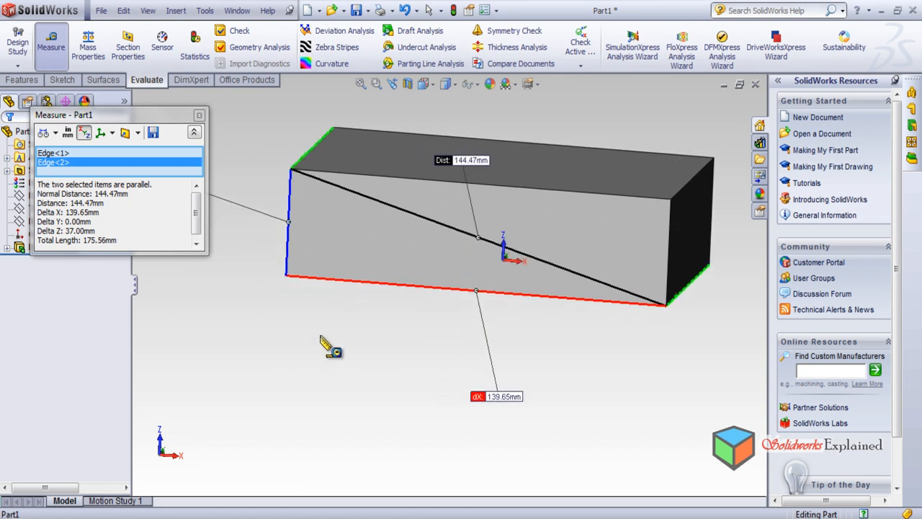
{"action": "scroll", "coordinate": [321, 336], "scroll_direction": "up", "scroll_amount": 3}
{"action": "middle_click_drag", "start_coordinate": [312, 328], "coordinate": [291, 371]}
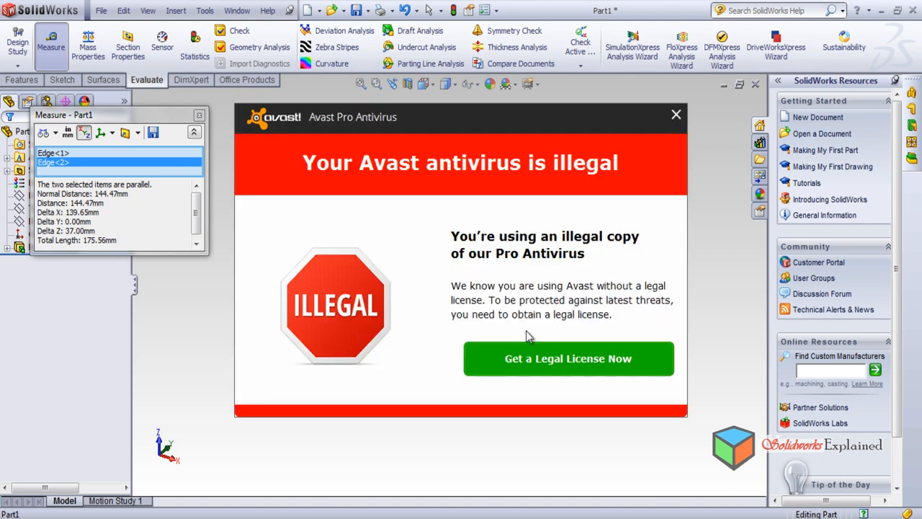
Dismiss the antivirus pop-up and close the edge-to-edge measurement
{"action": "left_click", "coordinate": [676, 116]}
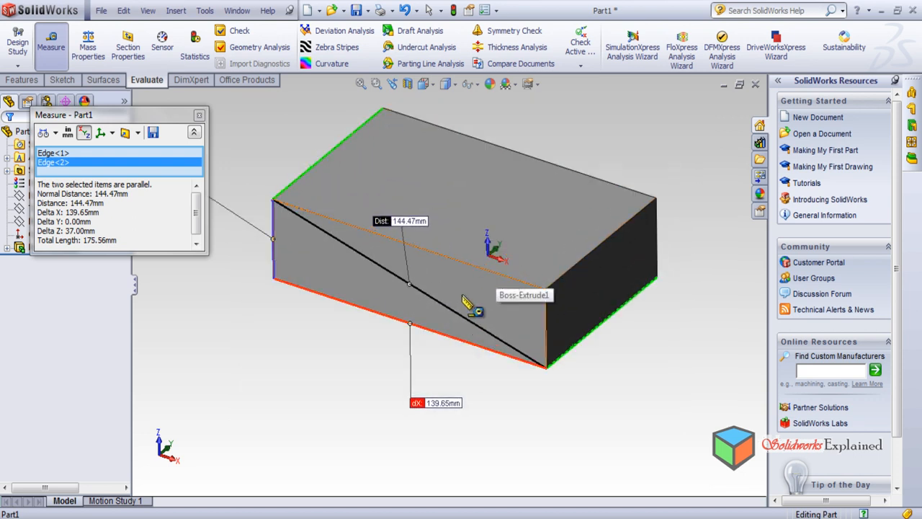
{"action": "scroll", "coordinate": [467, 301], "scroll_direction": "up", "scroll_amount": 2}
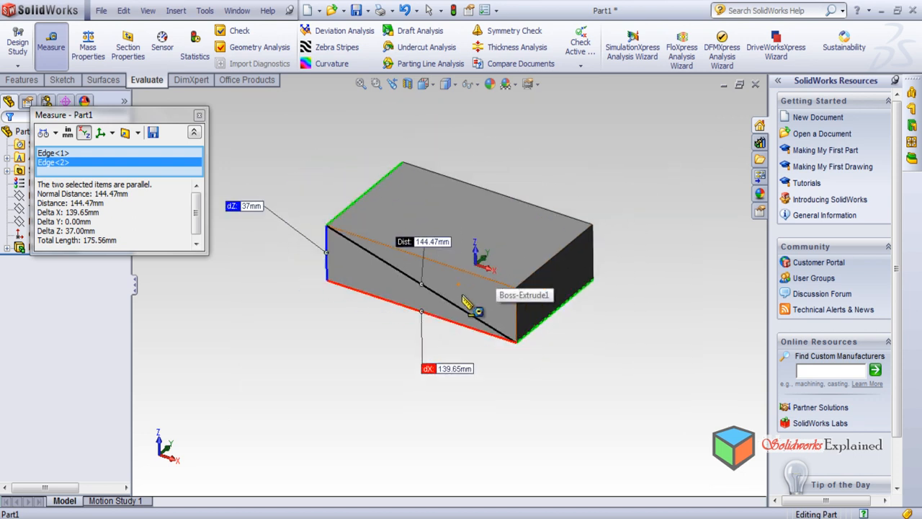
{"action": "left_click", "coordinate": [199, 116]}
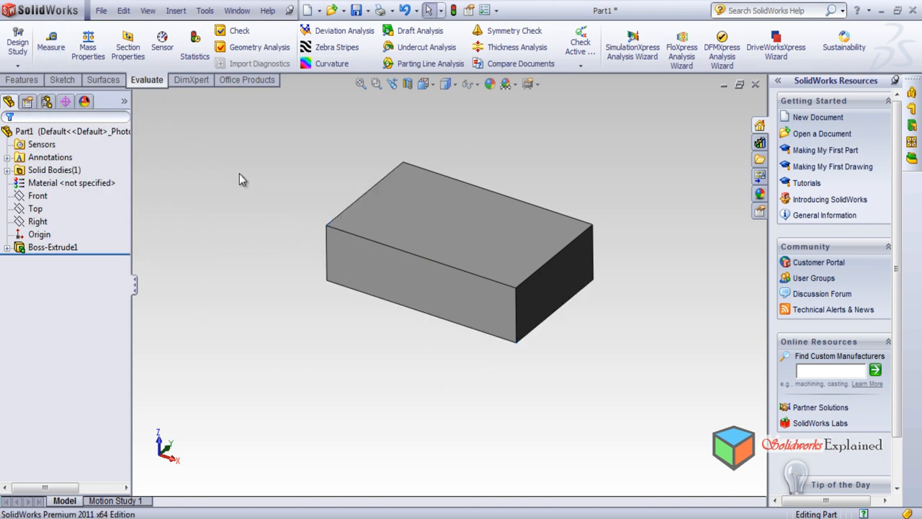
Measure between a top corner vertex of the block and the diagonally opposite bottom corner vertex
{"action": "left_click", "coordinate": [52, 43]}
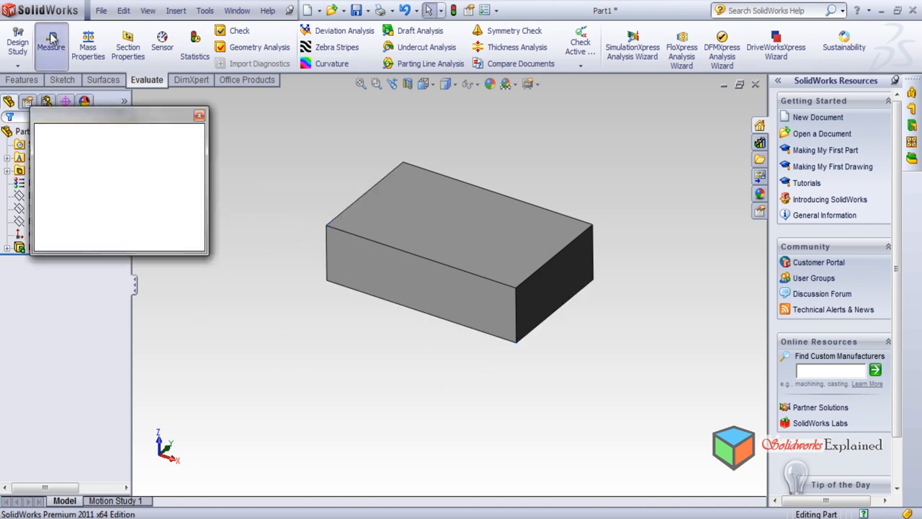
{"action": "left_click", "coordinate": [327, 226]}
{"action": "middle_click_drag", "start_coordinate": [620, 310], "coordinate": [560, 353]}
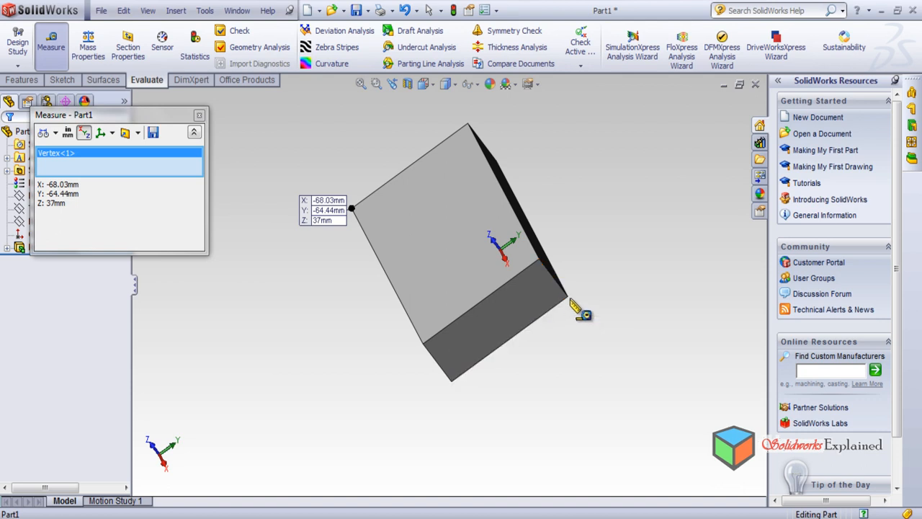
{"action": "left_click", "coordinate": [567, 297]}
{"action": "middle_click_drag", "start_coordinate": [492, 397], "coordinate": [552, 298]}
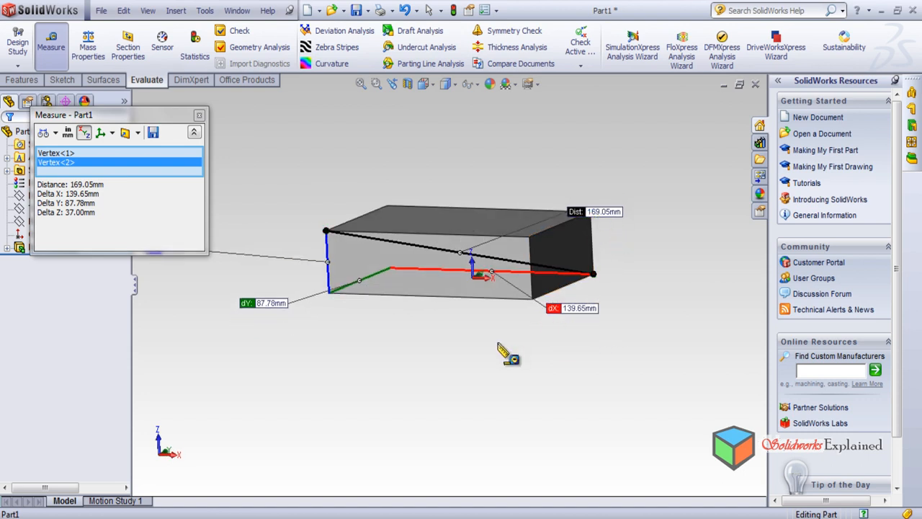
Examine the diagonal vertex distance and its X, Y and Z components at different scales and angles, and close the measurement
{"action": "scroll", "coordinate": [500, 347], "scroll_direction": "down", "scroll_amount": 1}
{"action": "scroll", "coordinate": [476, 322], "scroll_direction": "up", "scroll_amount": 2}
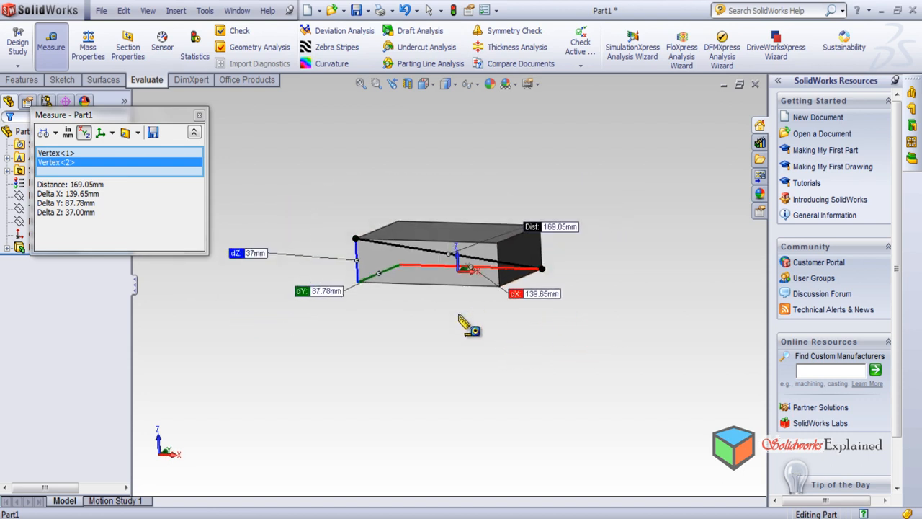
{"action": "middle_click_drag", "start_coordinate": [481, 341], "coordinate": [471, 431]}
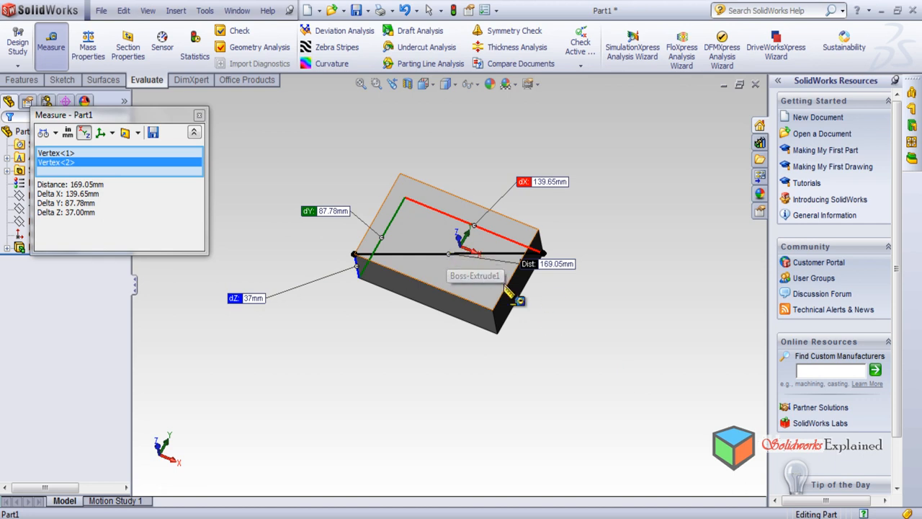
{"action": "scroll", "coordinate": [447, 261], "scroll_direction": "down", "scroll_amount": 3}
{"action": "scroll", "coordinate": [388, 222], "scroll_direction": "down", "scroll_amount": 2}
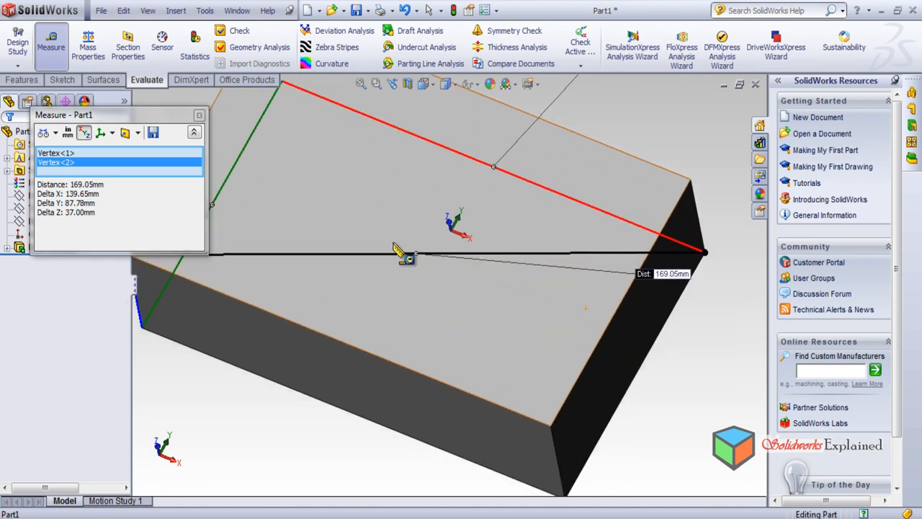
{"action": "scroll", "coordinate": [461, 270], "scroll_direction": "up", "scroll_amount": 3}
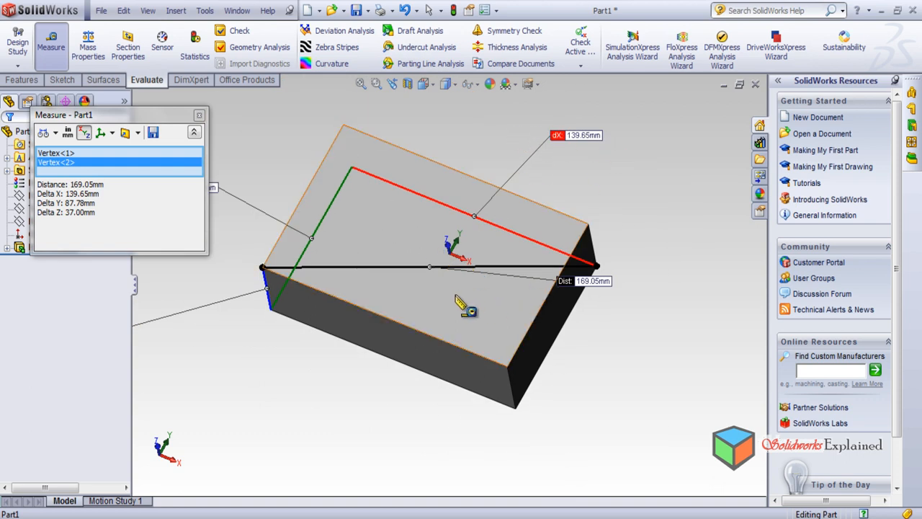
{"action": "scroll", "coordinate": [310, 252], "scroll_direction": "up", "scroll_amount": 3}
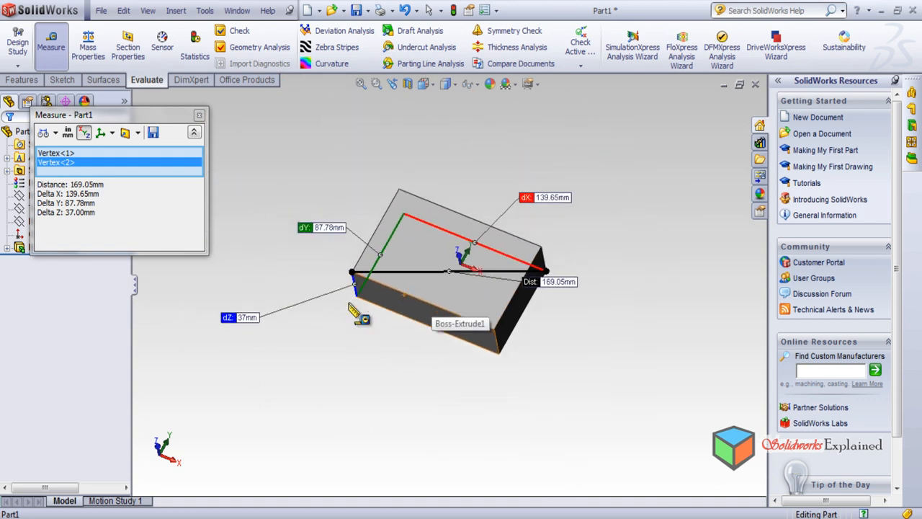
{"action": "scroll", "coordinate": [343, 308], "scroll_direction": "down", "scroll_amount": 1}
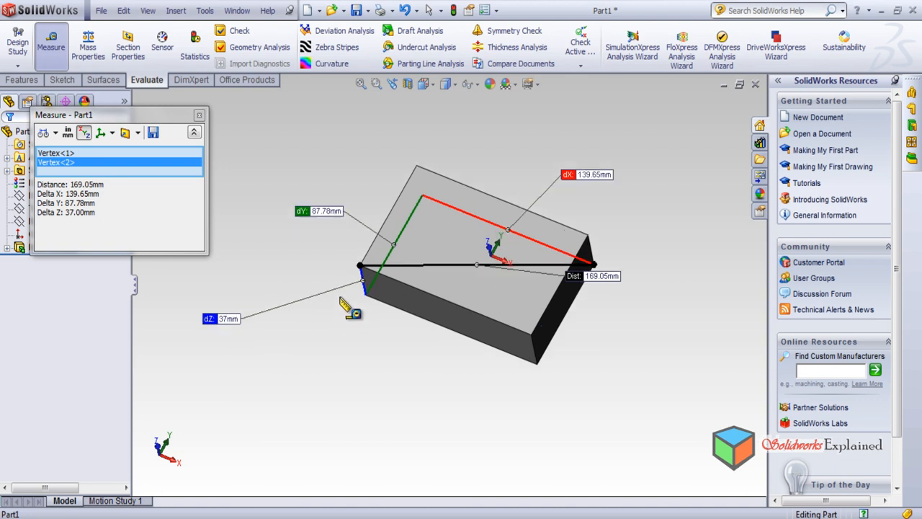
{"action": "scroll", "coordinate": [432, 262], "scroll_direction": "down", "scroll_amount": 1}
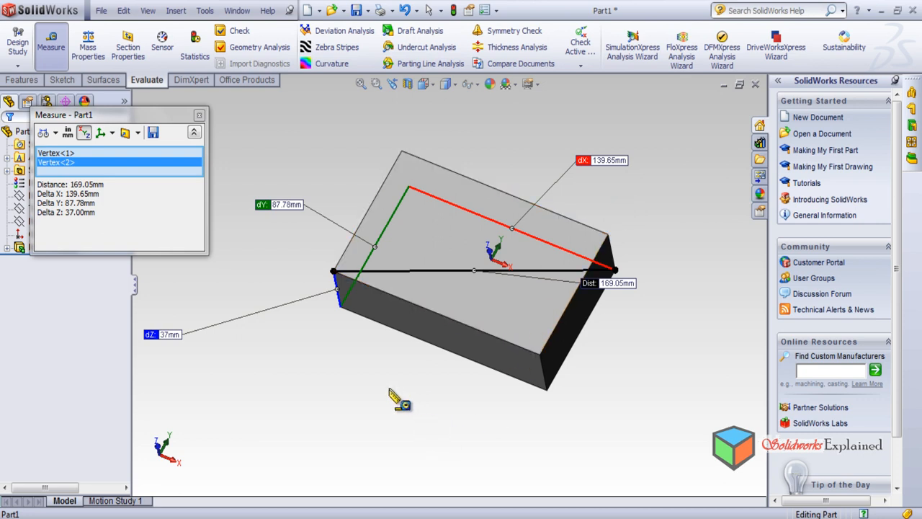
{"action": "left_click", "coordinate": [199, 116]}
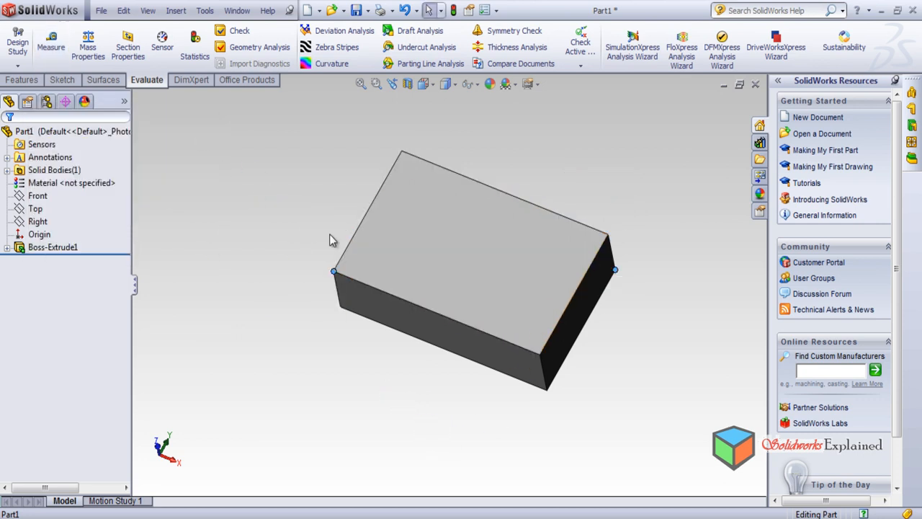
Clear the selected vertices and measure the area and perimeter of the block's top face
{"action": "middle_click_drag", "start_coordinate": [312, 200], "coordinate": [270, 257]}
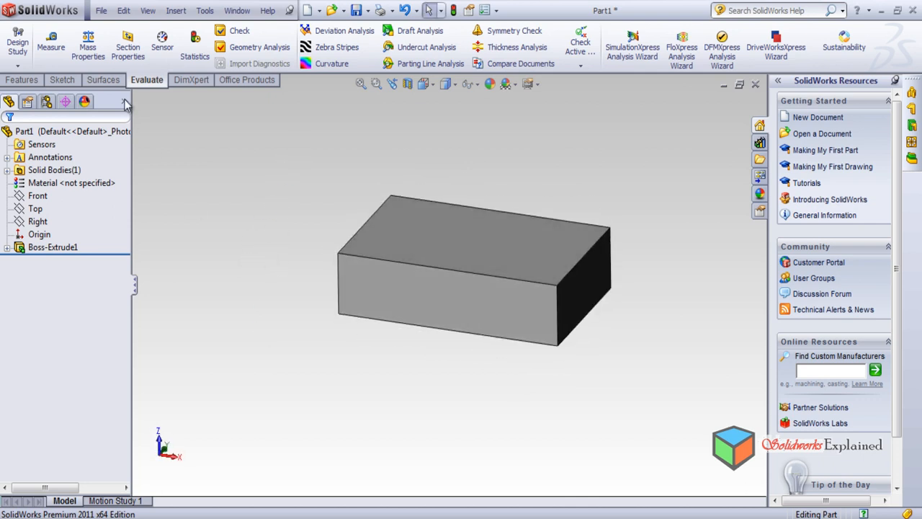
{"action": "left_click", "coordinate": [47, 40]}
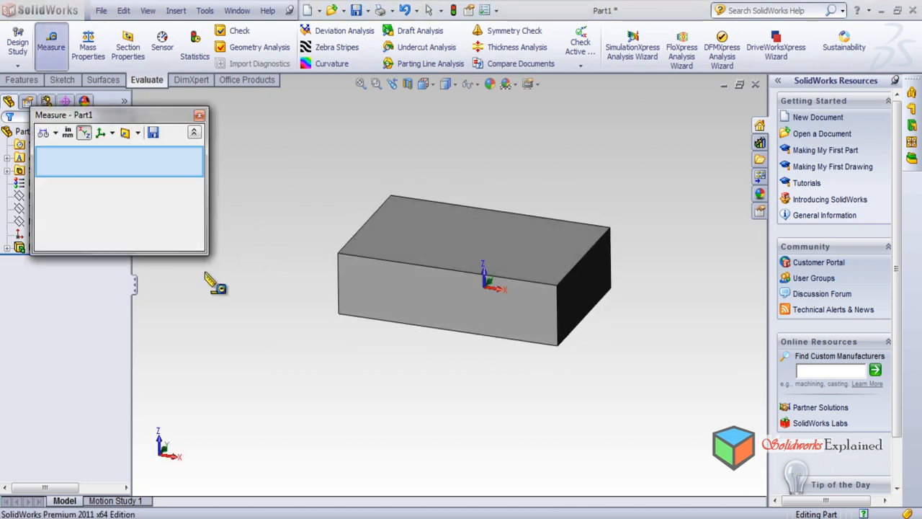
{"action": "left_click", "coordinate": [439, 222]}
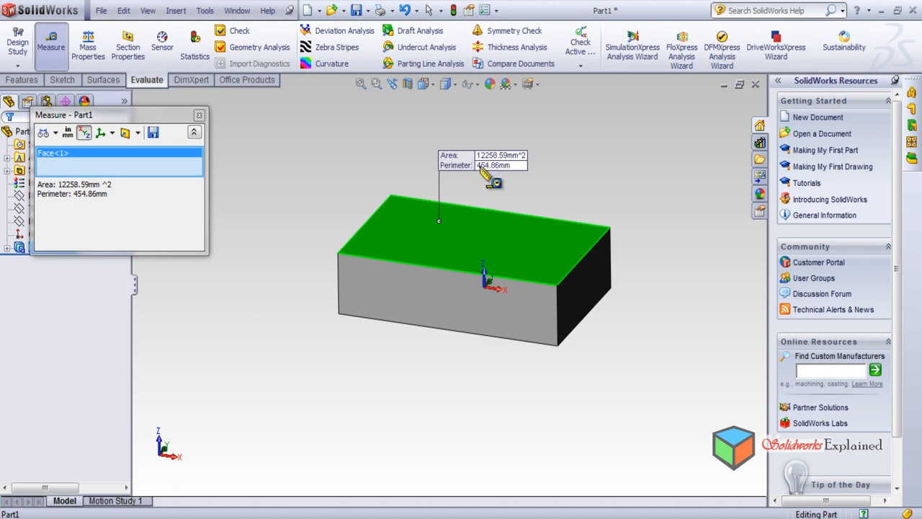
Add the parallel bottom face to the measurement and examine the face-to-face distance and total area
{"action": "middle_click_drag", "start_coordinate": [309, 366], "coordinate": [286, 180]}
{"action": "left_click", "coordinate": [472, 264]}
{"action": "middle_click_drag", "start_coordinate": [592, 275], "coordinate": [585, 353]}
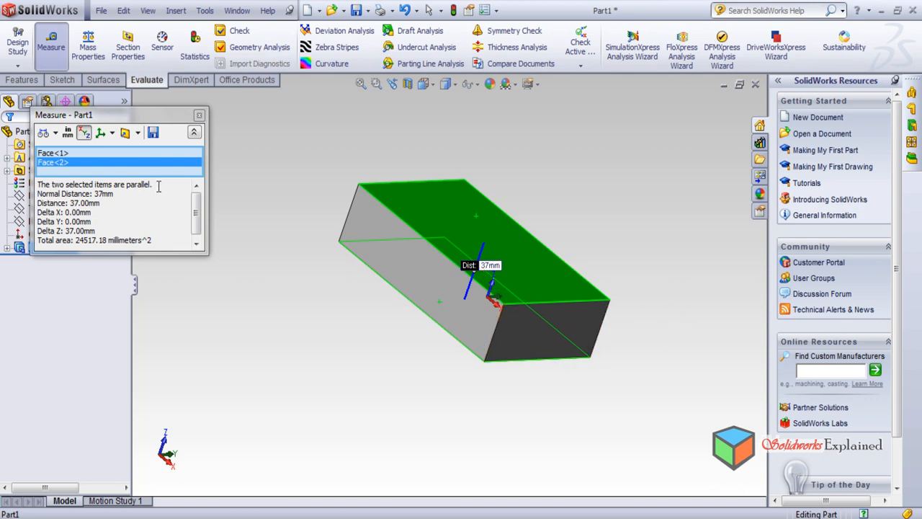
{"action": "left_click_drag", "start_coordinate": [197, 224], "coordinate": [204, 189]}
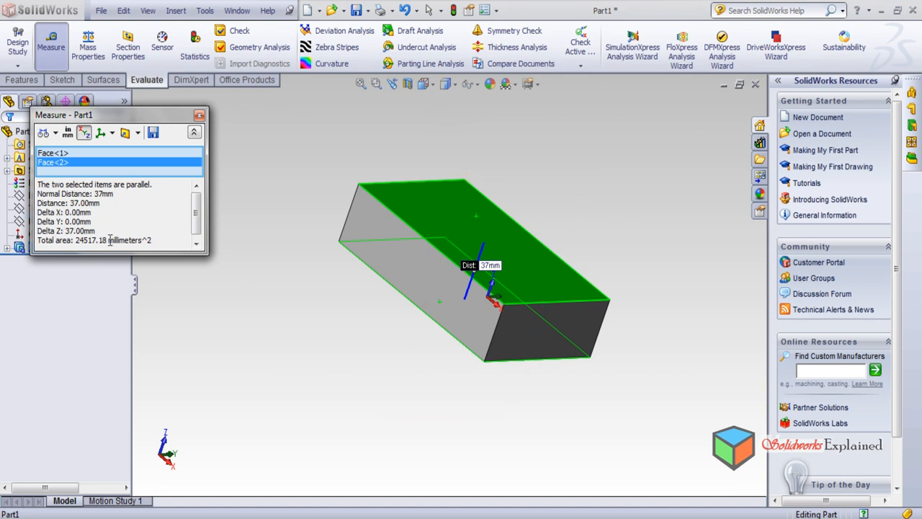
{"action": "middle_click_drag", "start_coordinate": [281, 345], "coordinate": [330, 340]}
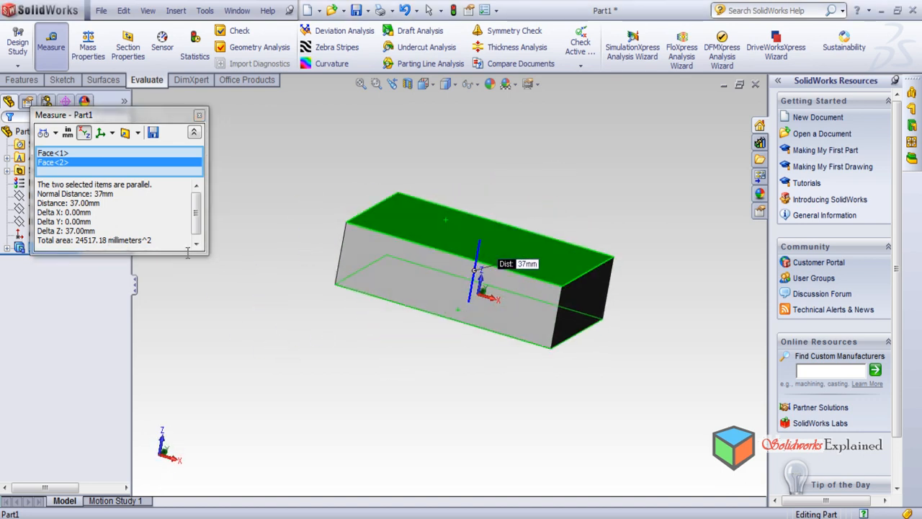
Close the parallel-face measurement and measure the block's top face together with the adjacent long side face
{"action": "middle_click_drag", "start_coordinate": [348, 406], "coordinate": [204, 320]}
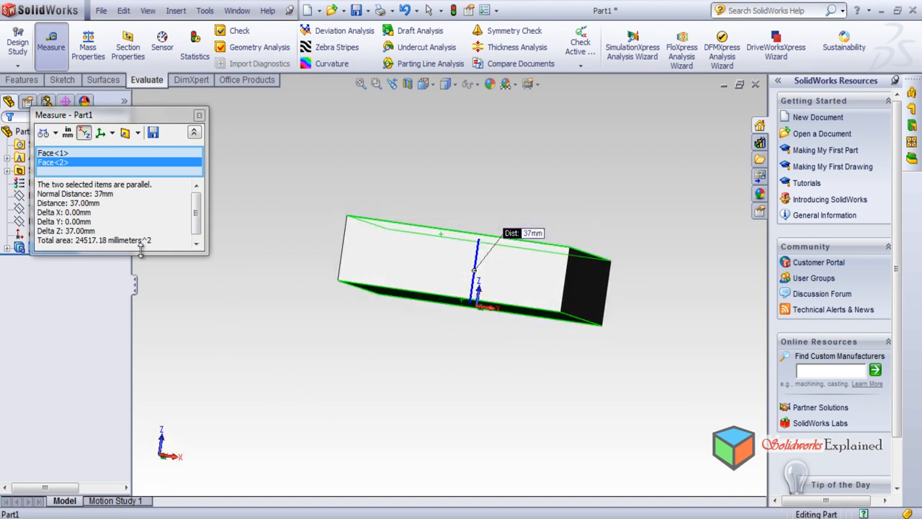
{"action": "left_click", "coordinate": [199, 116]}
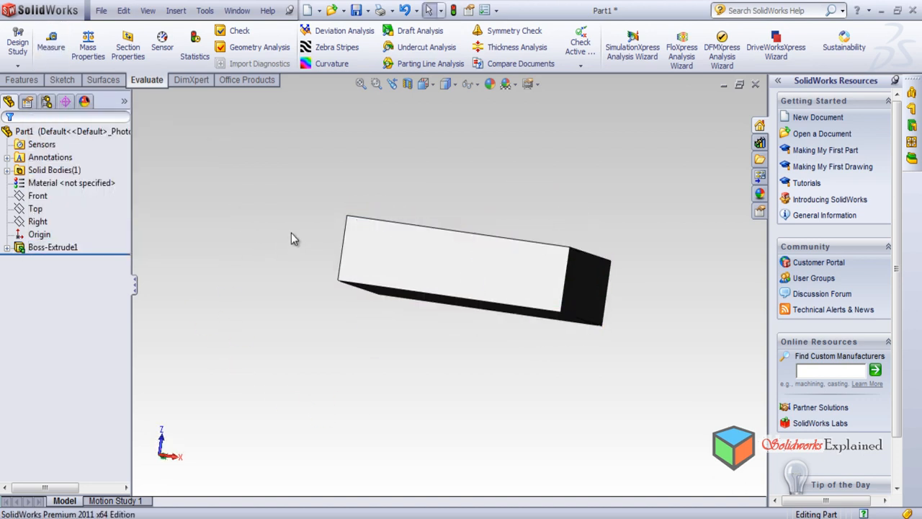
{"action": "middle_click_drag", "start_coordinate": [281, 250], "coordinate": [280, 355]}
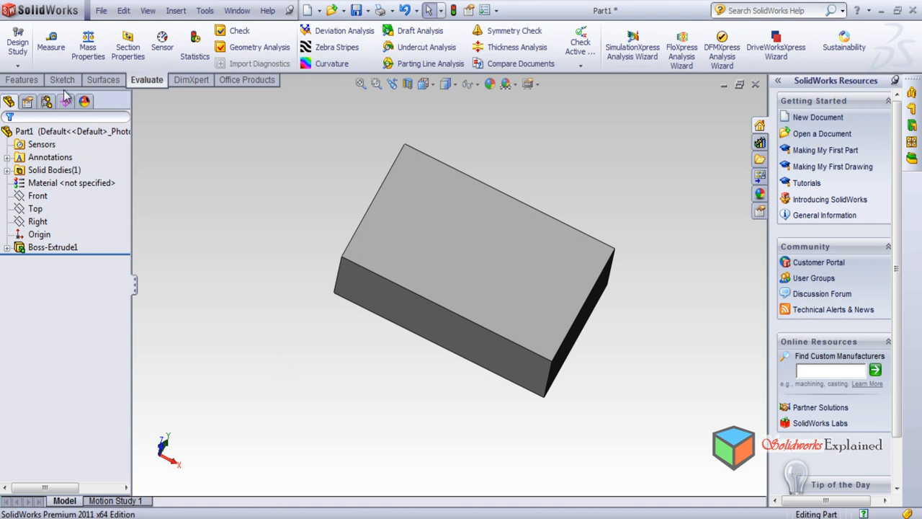
{"action": "left_click", "coordinate": [51, 43]}
{"action": "left_click", "coordinate": [418, 228]}
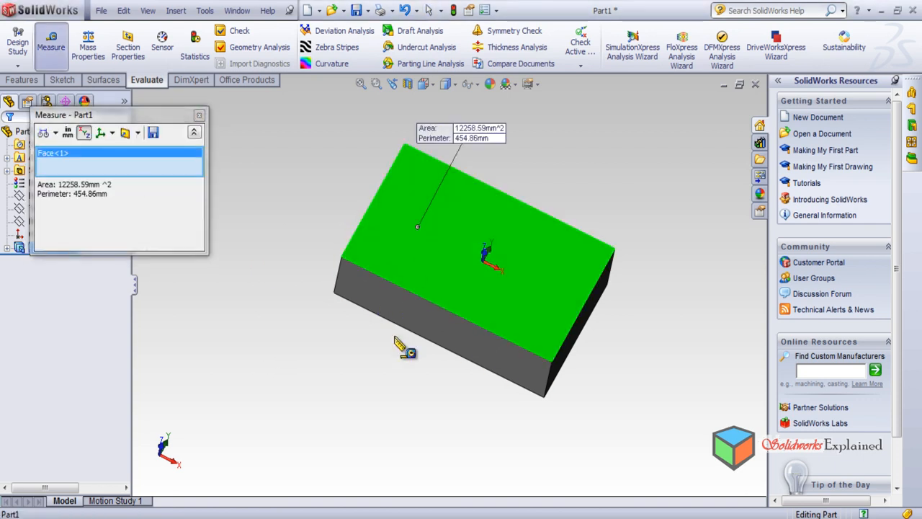
{"action": "left_click", "coordinate": [401, 322]}
{"action": "middle_click_drag", "start_coordinate": [321, 387], "coordinate": [389, 396]}
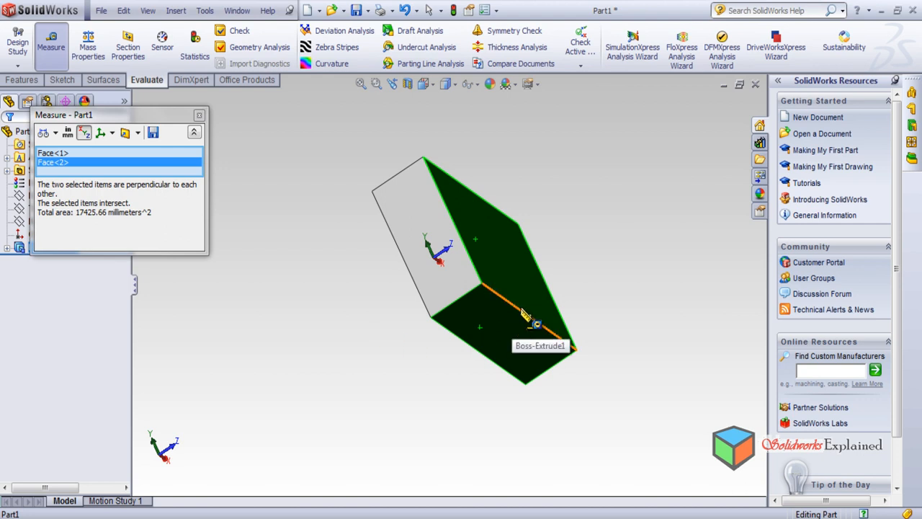
{"action": "middle_click_drag", "start_coordinate": [650, 284], "coordinate": [492, 227]}
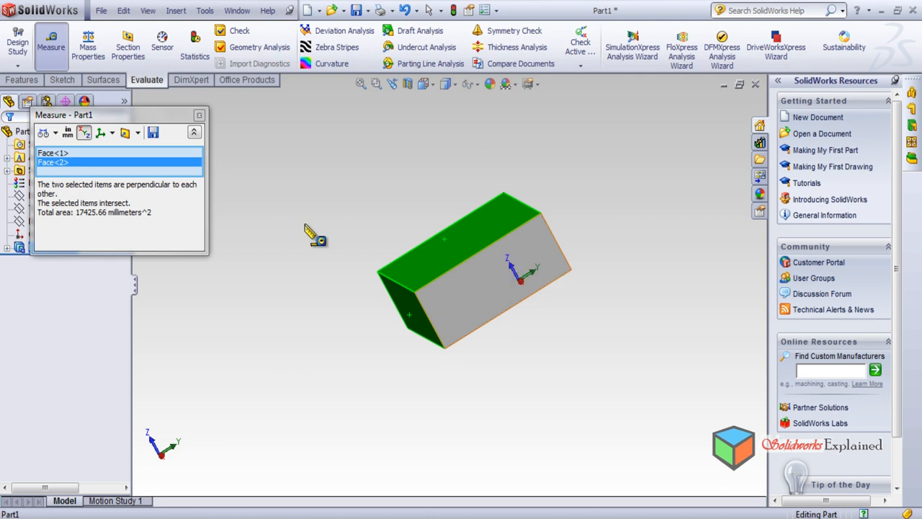
{"action": "mouse_move", "coordinate": [370, 201]}
{"action": "middle_mouse_down"}
{"action": "mouse_move", "coordinate": [413, 175]}
{"action": "mouse_move", "coordinate": [349, 217]}
{"action": "mouse_move", "coordinate": [367, 185]}
{"action": "middle_mouse_up"}
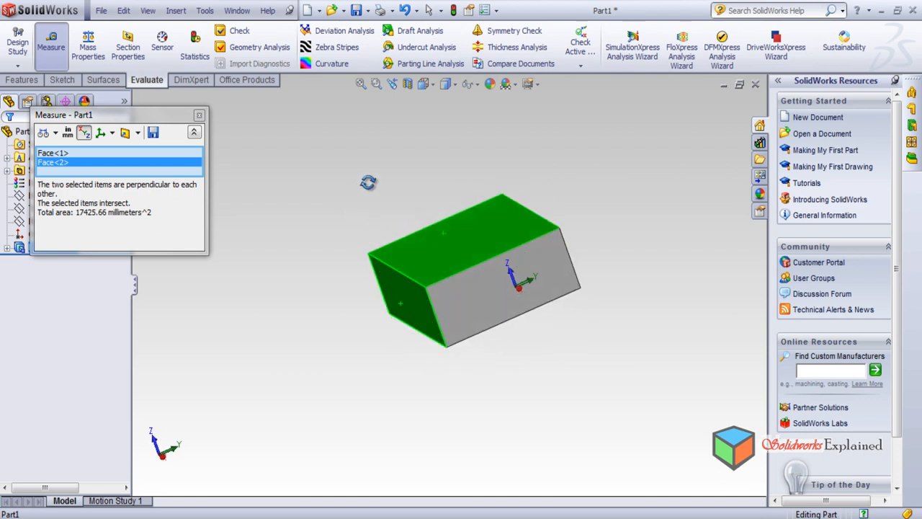
Add the block's two short end faces and its bottom face to the total area measurement, and close it
{"action": "left_click", "coordinate": [502, 298]}
{"action": "middle_click_drag", "start_coordinate": [233, 293], "coordinate": [391, 241]}
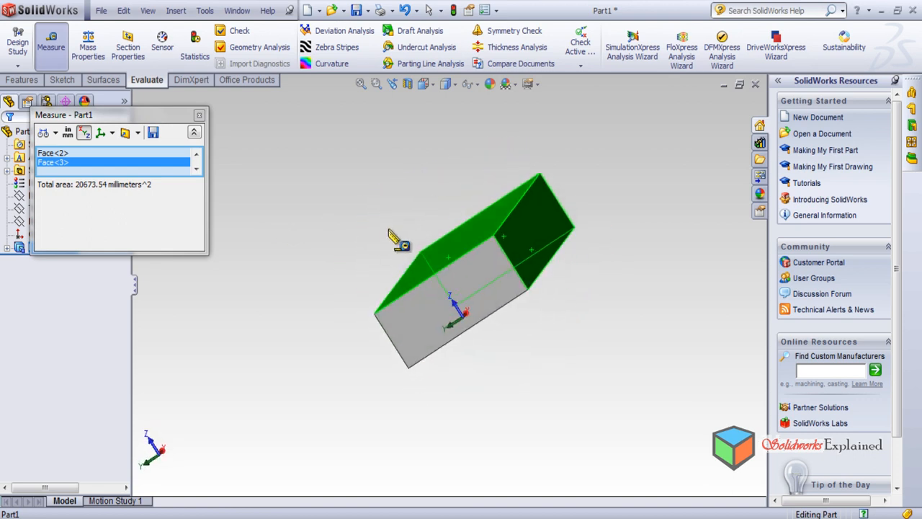
{"action": "left_click", "coordinate": [418, 330]}
{"action": "middle_click_drag", "start_coordinate": [449, 370], "coordinate": [484, 271]}
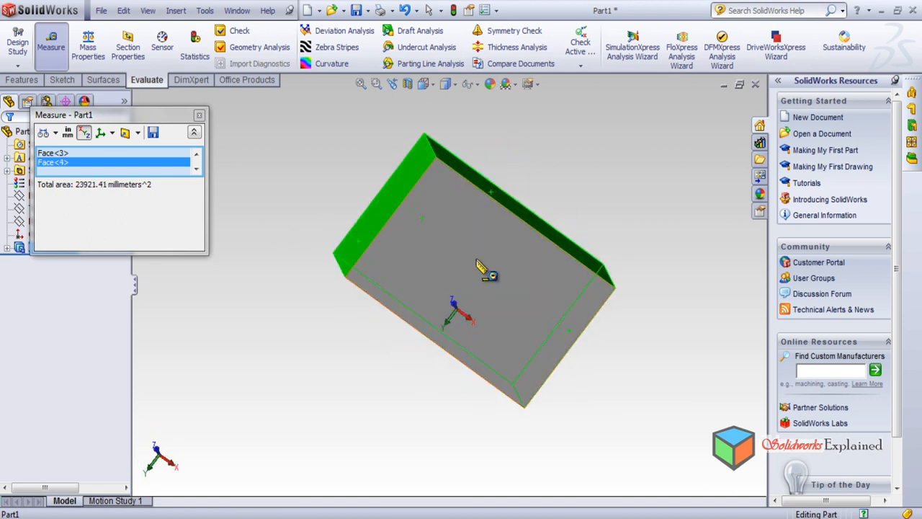
{"action": "left_click", "coordinate": [483, 271]}
{"action": "middle_click_drag", "start_coordinate": [319, 247], "coordinate": [432, 327]}
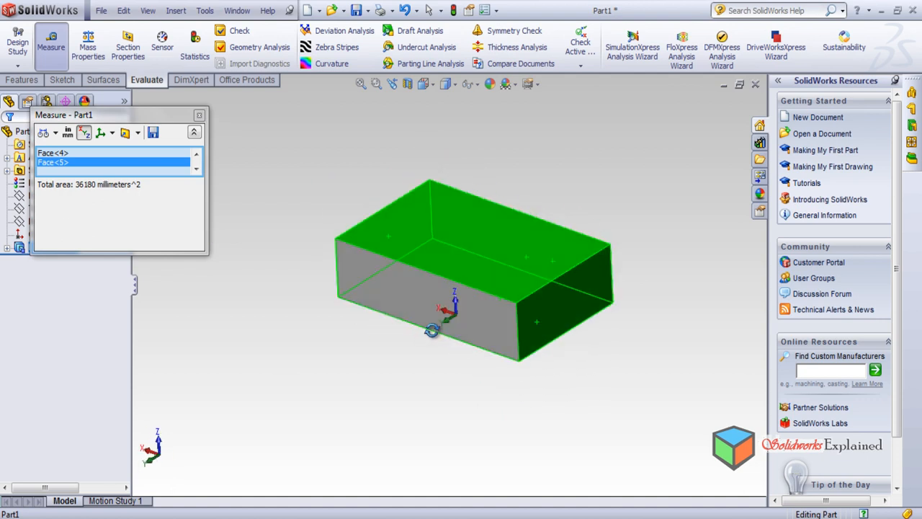
{"action": "middle_click_drag", "start_coordinate": [391, 356], "coordinate": [346, 293]}
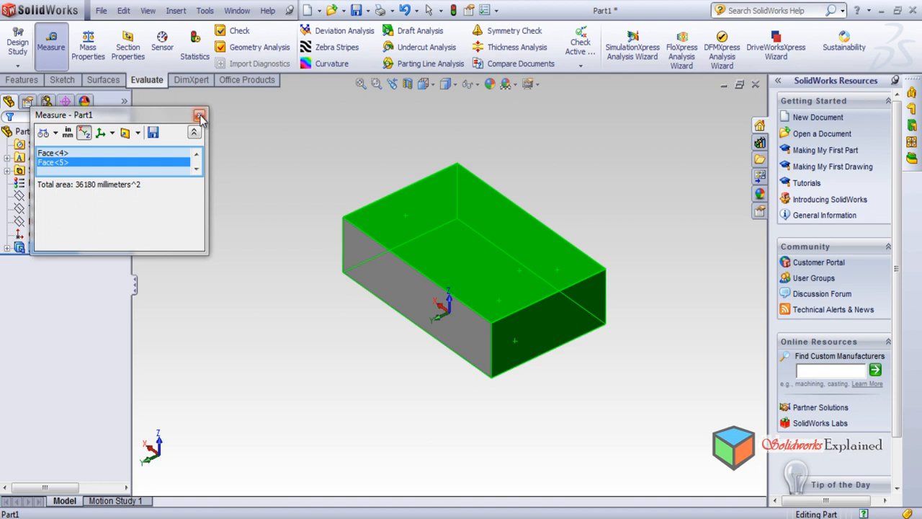
{"action": "left_click", "coordinate": [200, 116]}
{"action": "left_click", "coordinate": [229, 196]}
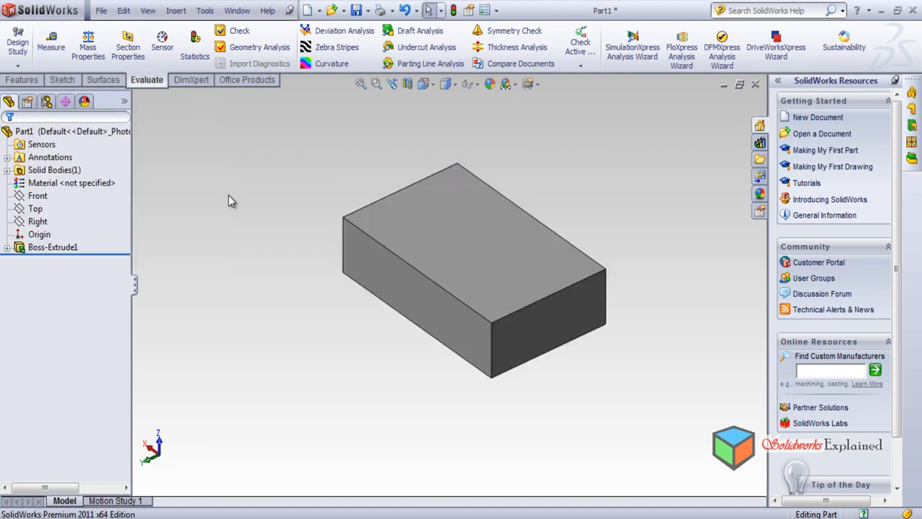
Measure the X, Y and Z coordinates of a top corner vertex of the block
{"action": "left_click", "coordinate": [50, 43]}
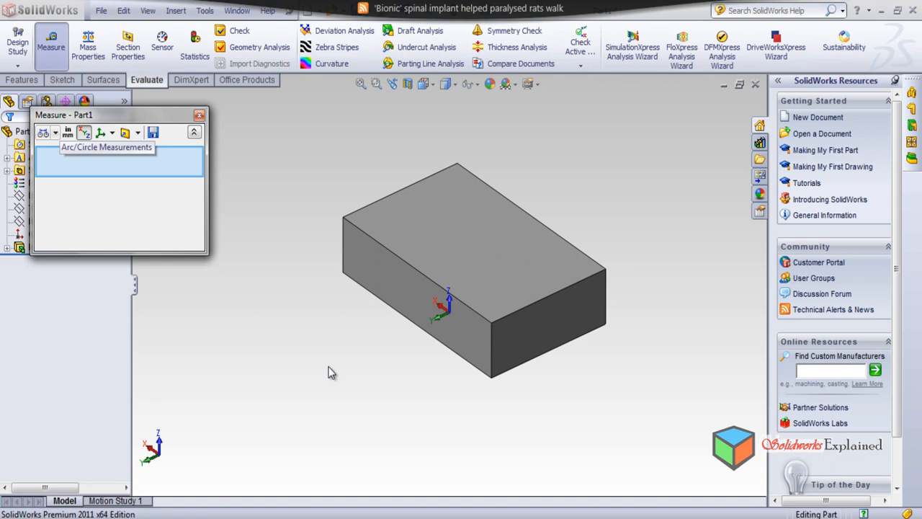
{"action": "middle_click_drag", "start_coordinate": [323, 252], "coordinate": [529, 338]}
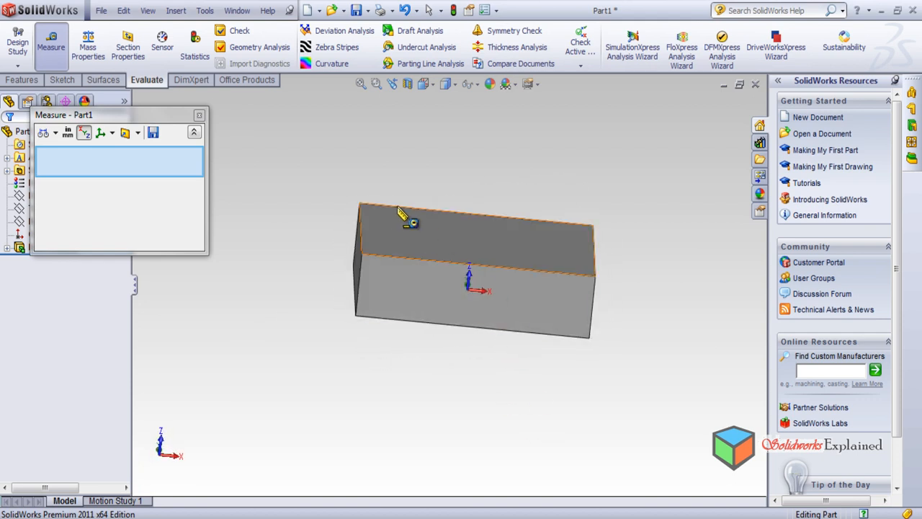
{"action": "left_click", "coordinate": [359, 203]}
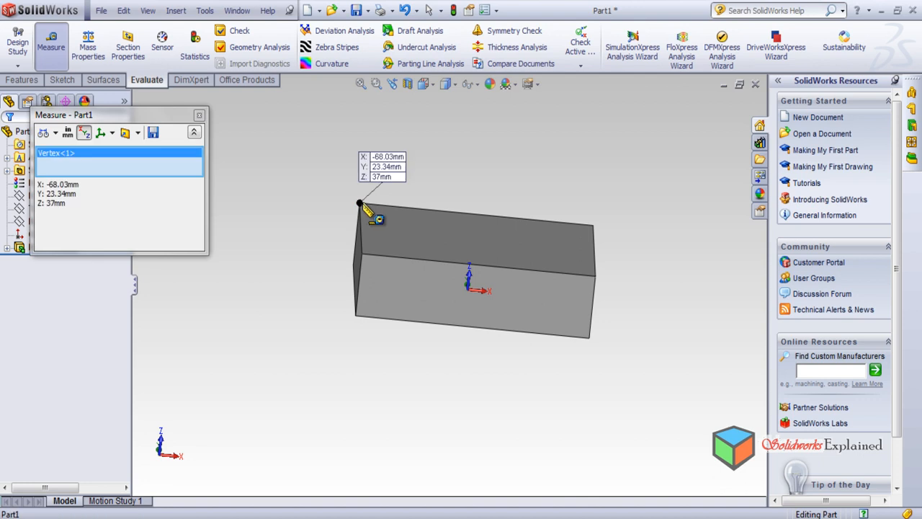
{"action": "middle_click_drag", "start_coordinate": [377, 386], "coordinate": [346, 414]}
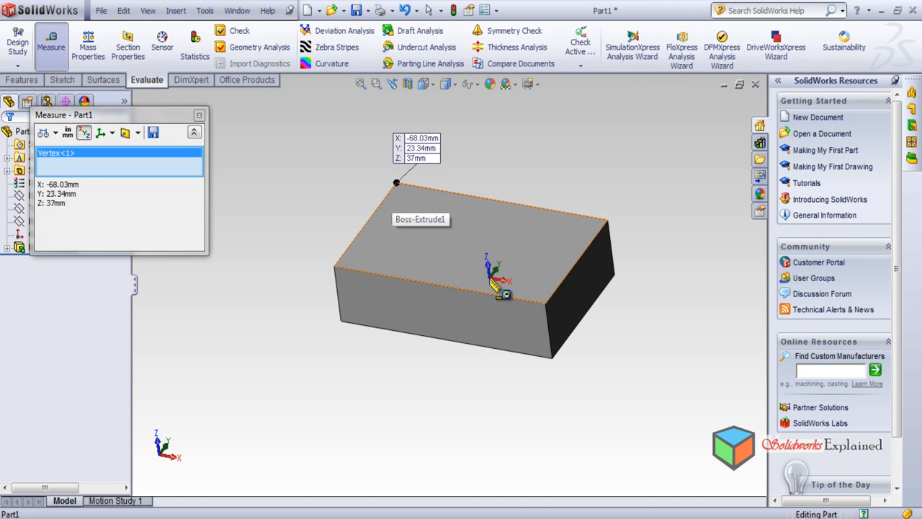
Examine the corner vertex's coordinates relative to the origin from several angles and scales, and close the measurement
{"action": "middle_click_drag", "start_coordinate": [324, 399], "coordinate": [322, 330]}
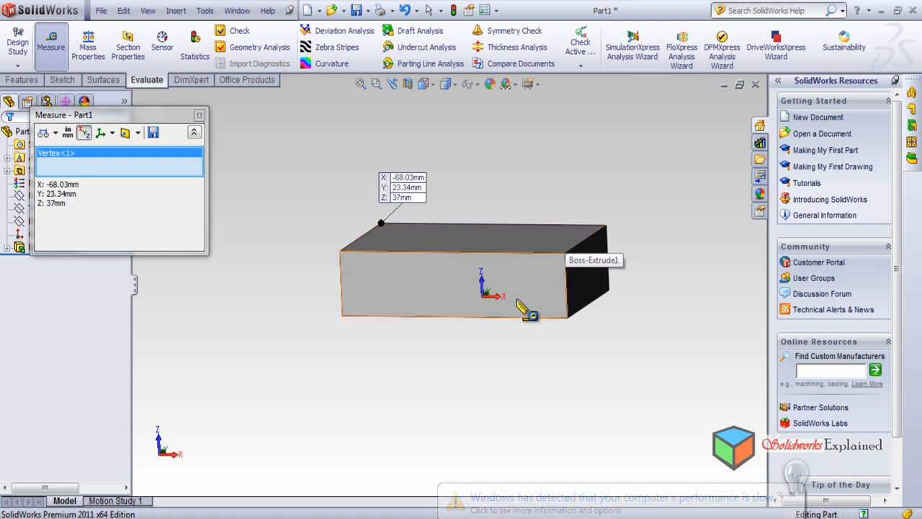
{"action": "middle_click_drag", "start_coordinate": [418, 324], "coordinate": [365, 419]}
{"action": "scroll", "coordinate": [284, 400], "scroll_direction": "down", "scroll_amount": 2}
{"action": "scroll", "coordinate": [318, 343], "scroll_direction": "up", "scroll_amount": 4}
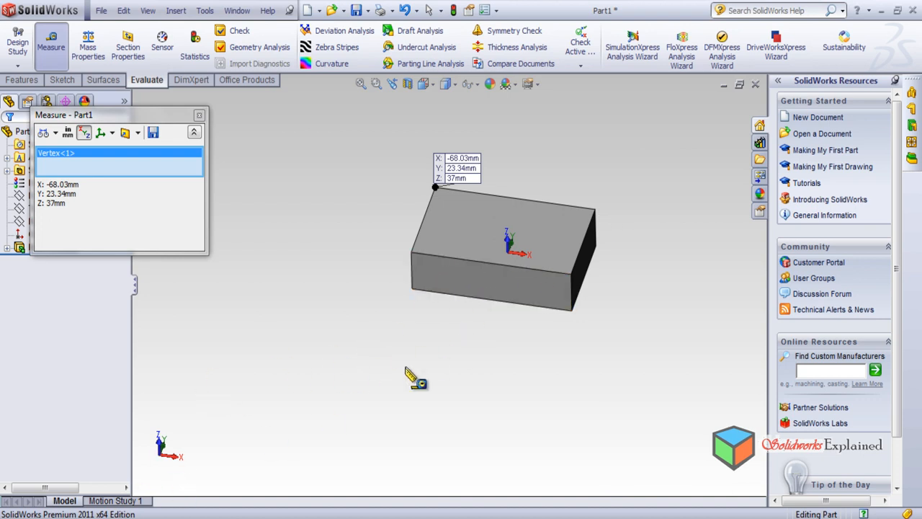
{"action": "middle_click_drag", "start_coordinate": [442, 319], "coordinate": [464, 332]}
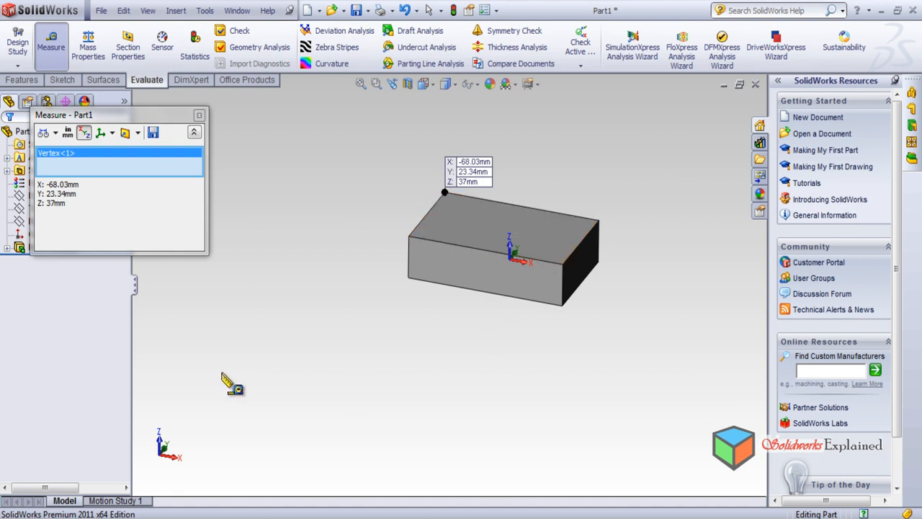
{"action": "scroll", "coordinate": [297, 358], "scroll_direction": "down", "scroll_amount": 1}
{"action": "scroll", "coordinate": [570, 147], "scroll_direction": "down", "scroll_amount": 3}
{"action": "mouse_move", "coordinate": [517, 171]}
{"action": "middle_mouse_down"}
{"action": "mouse_move", "coordinate": [559, 99]}
{"action": "mouse_move", "coordinate": [483, 148]}
{"action": "mouse_move", "coordinate": [354, 148]}
{"action": "mouse_move", "coordinate": [520, 126]}
{"action": "mouse_move", "coordinate": [524, 169]}
{"action": "middle_mouse_up"}
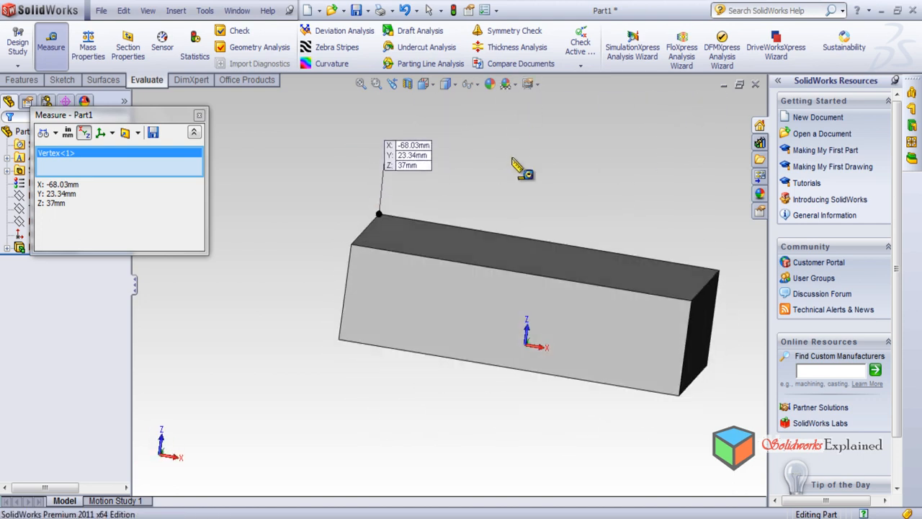
{"action": "left_click", "coordinate": [199, 116]}
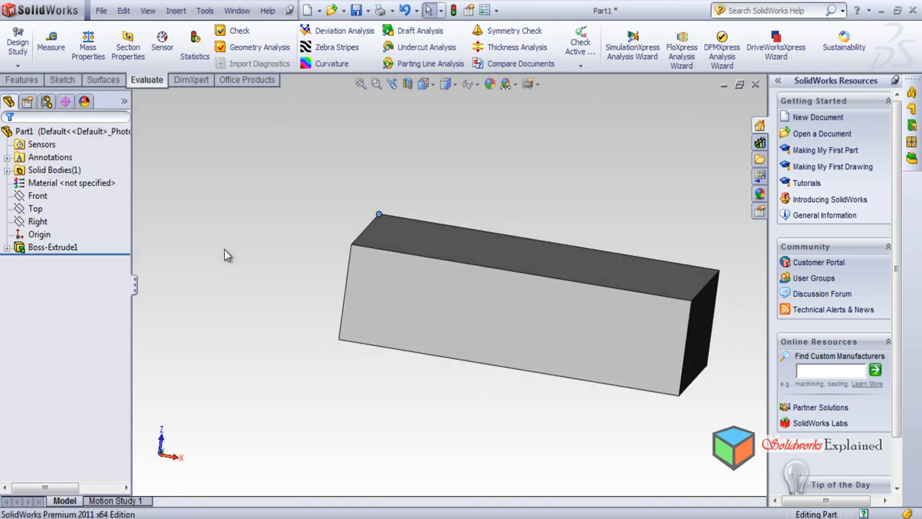
Calculate the block's mass properties and reposition the report window
{"action": "middle_click_drag", "start_coordinate": [270, 281], "coordinate": [241, 263]}
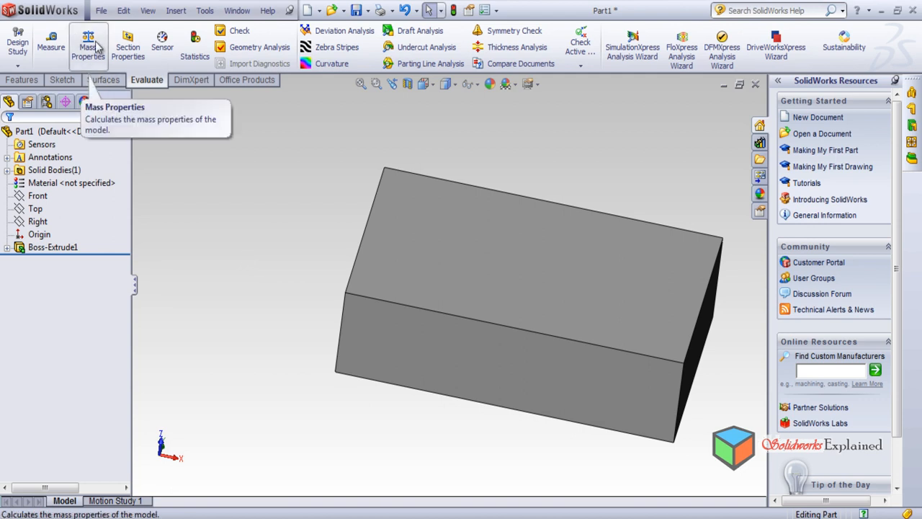
{"action": "scroll", "coordinate": [665, 365], "scroll_direction": "down", "scroll_amount": 1}
{"action": "scroll", "coordinate": [670, 355], "scroll_direction": "up", "scroll_amount": 1}
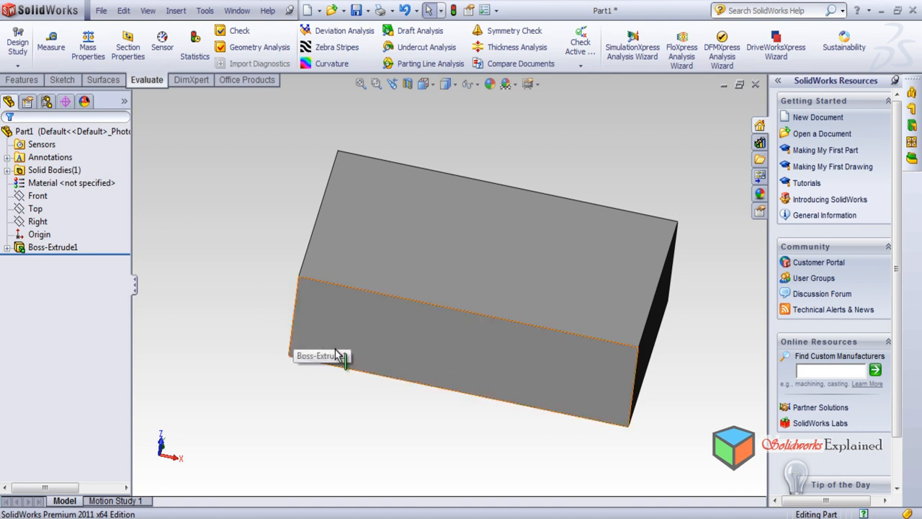
{"action": "middle_click_drag", "start_coordinate": [418, 407], "coordinate": [350, 416]}
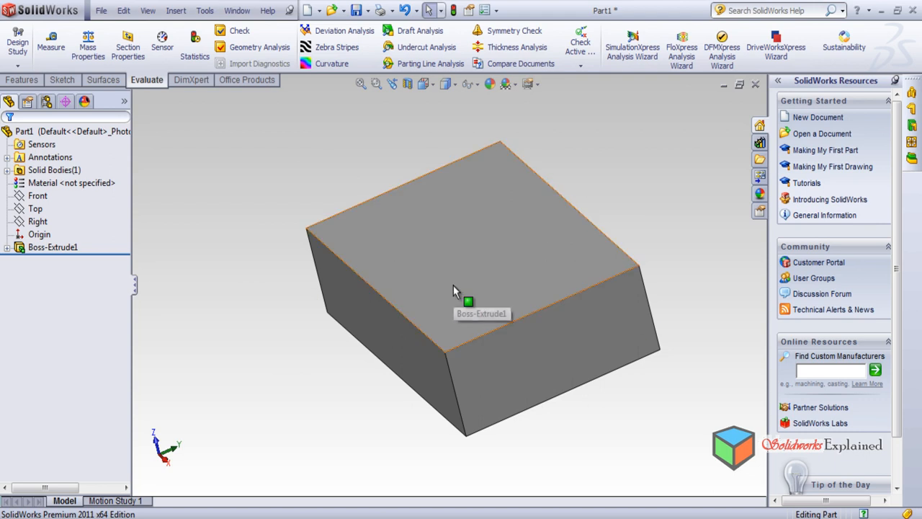
{"action": "left_click", "coordinate": [88, 48]}
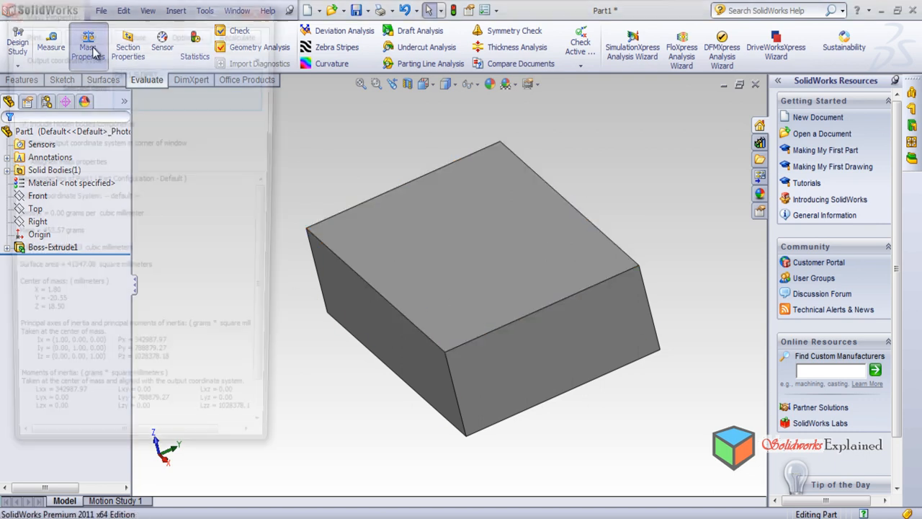
{"action": "left_click_drag", "start_coordinate": [151, 16], "coordinate": [230, 34]}
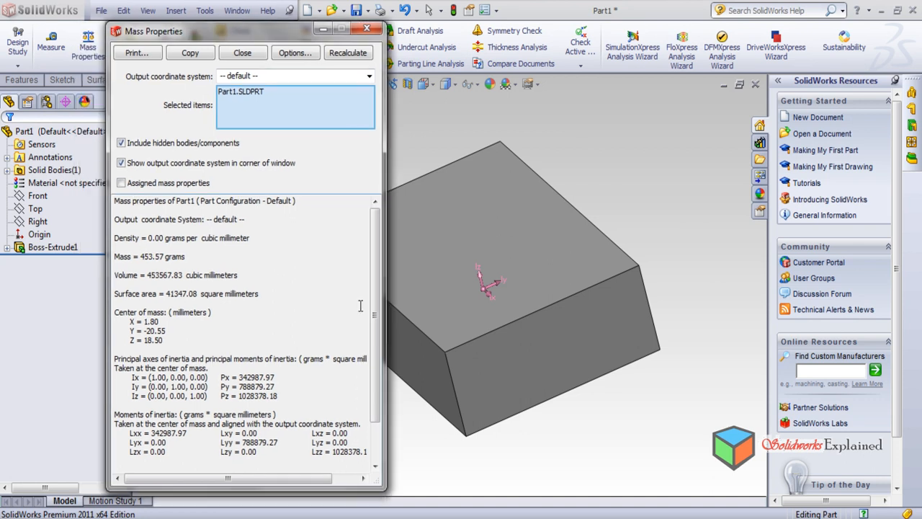
Examine the density, mass, surface area and center of mass in the mass properties report
{"action": "left_click_drag", "start_coordinate": [118, 239], "coordinate": [234, 243]}
{"action": "left_click", "coordinate": [299, 258]}
{"action": "left_click_drag", "start_coordinate": [167, 294], "coordinate": [268, 294]}
{"action": "left_click", "coordinate": [304, 258]}
{"action": "left_click_drag", "start_coordinate": [133, 312], "coordinate": [177, 355]}
{"action": "left_click", "coordinate": [222, 332]}
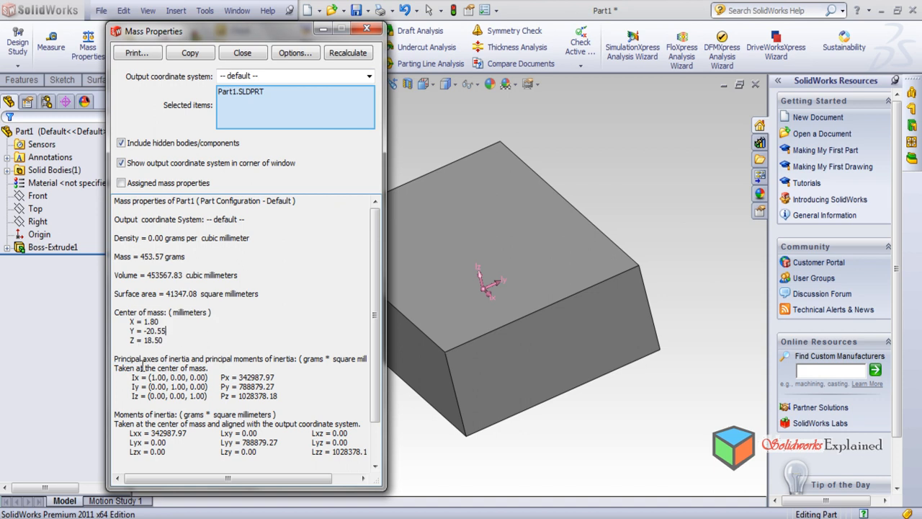
Examine the principal axes of inertia and both sets of moments of inertia in the report
{"action": "left_click_drag", "start_coordinate": [119, 358], "coordinate": [205, 358]}
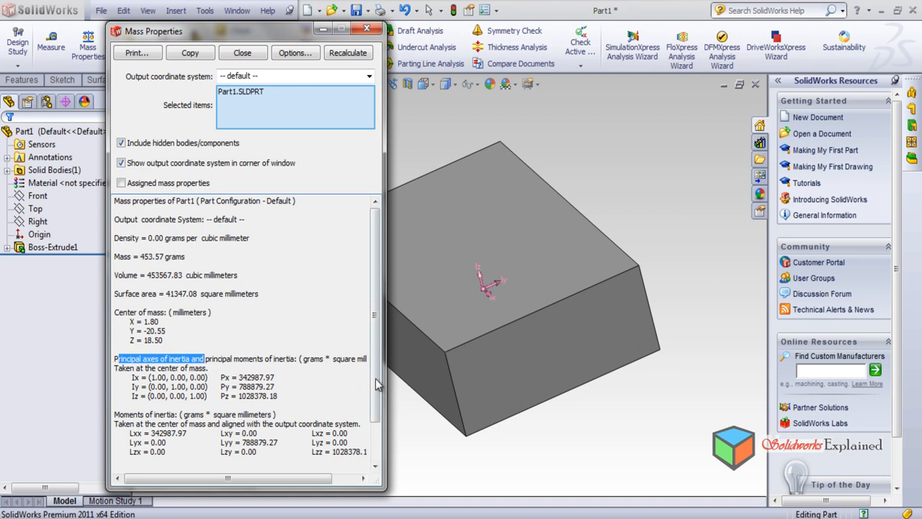
{"action": "scroll", "coordinate": [373, 426], "scroll_direction": "down", "scroll_amount": 2}
{"action": "left_click_drag", "start_coordinate": [142, 368], "coordinate": [181, 378]}
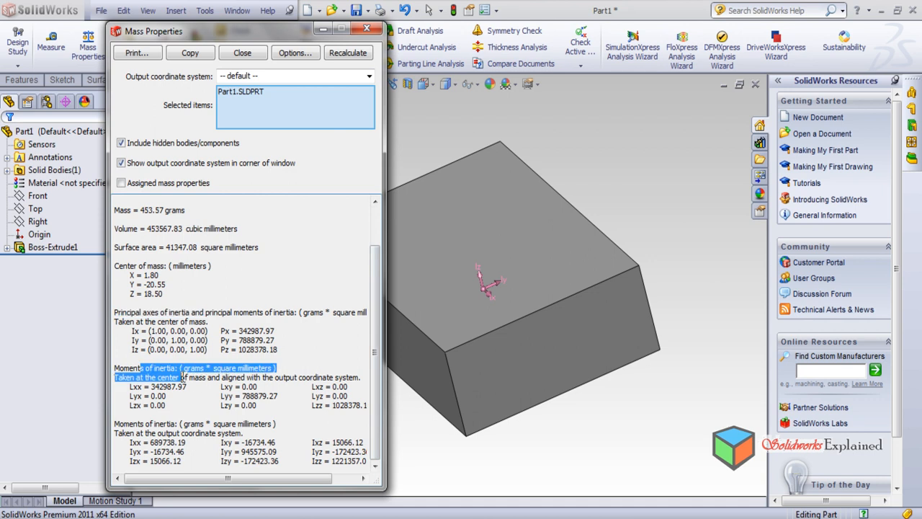
{"action": "left_click_drag", "start_coordinate": [134, 423], "coordinate": [169, 432]}
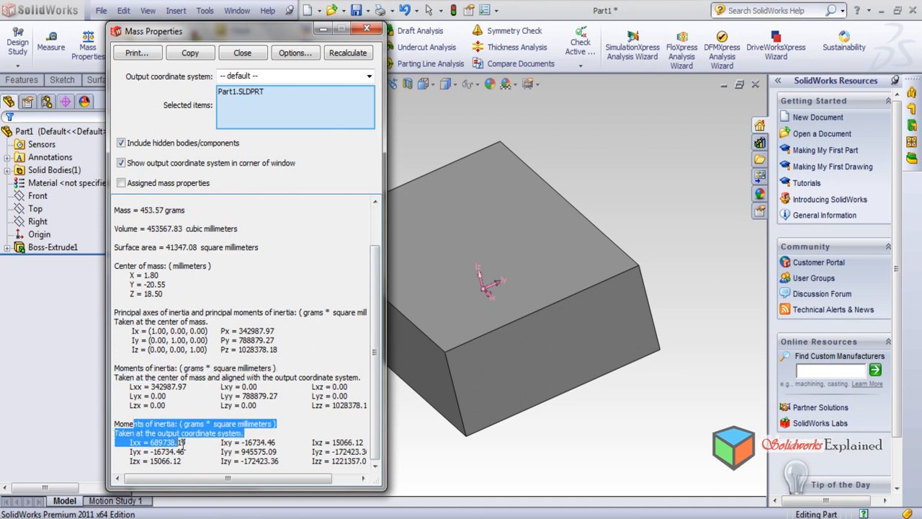
{"action": "left_click", "coordinate": [318, 249]}
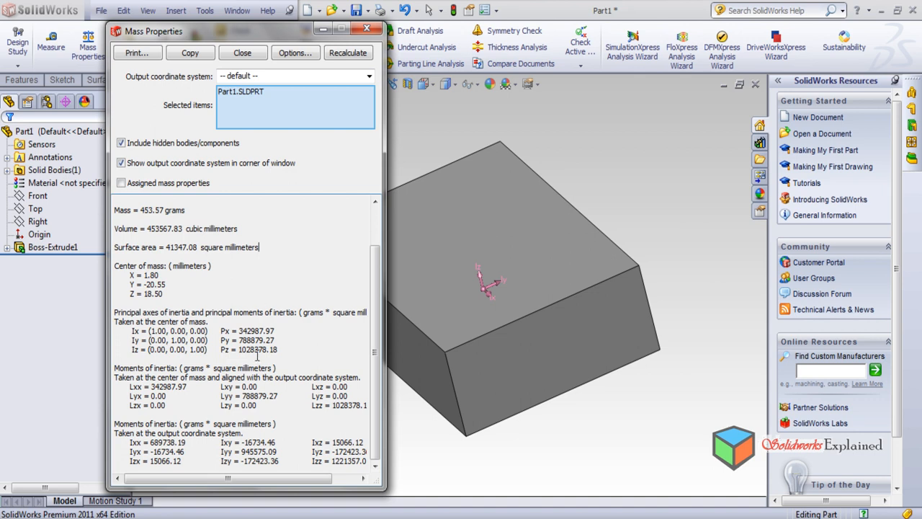
Return to the mass value in the report and close the mass properties
{"action": "left_click_drag", "start_coordinate": [376, 404], "coordinate": [383, 351]}
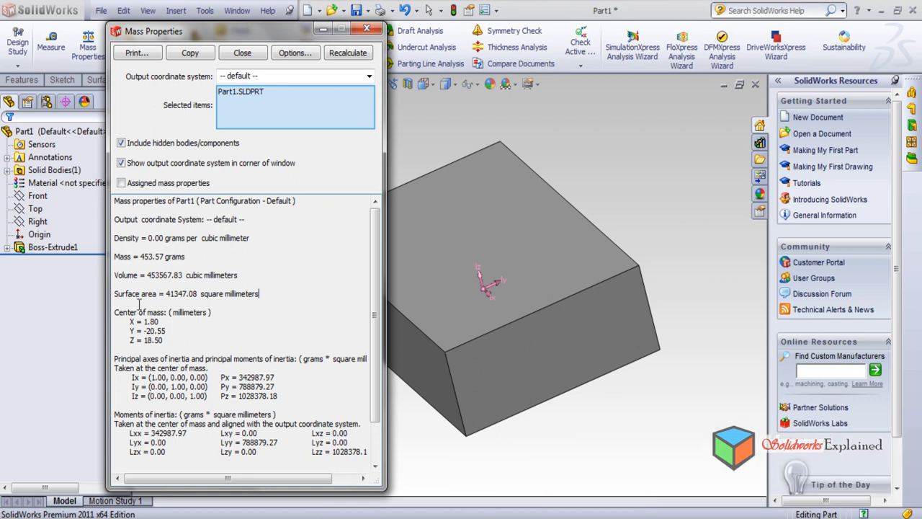
{"action": "left_click_drag", "start_coordinate": [139, 257], "coordinate": [187, 256]}
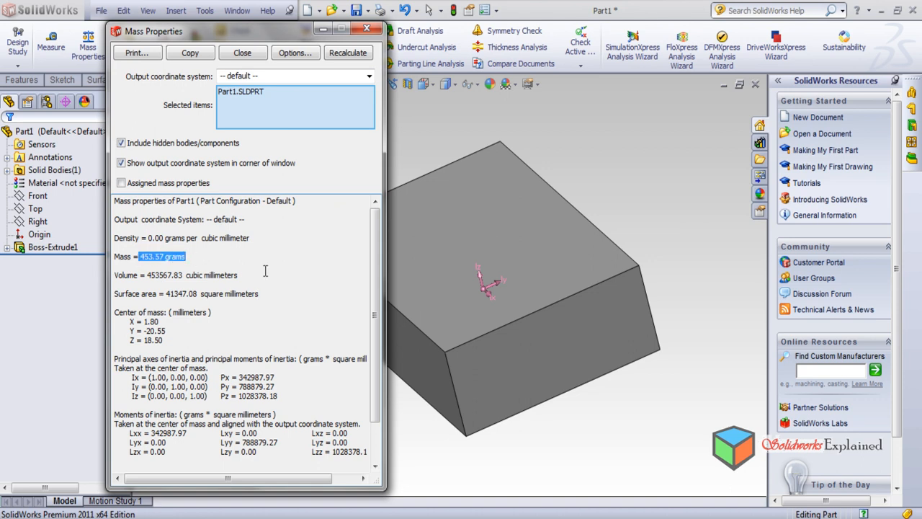
{"action": "left_click", "coordinate": [367, 29]}
Assign the 1060 Alloy material to the part
{"action": "left_click", "coordinate": [45, 184]}
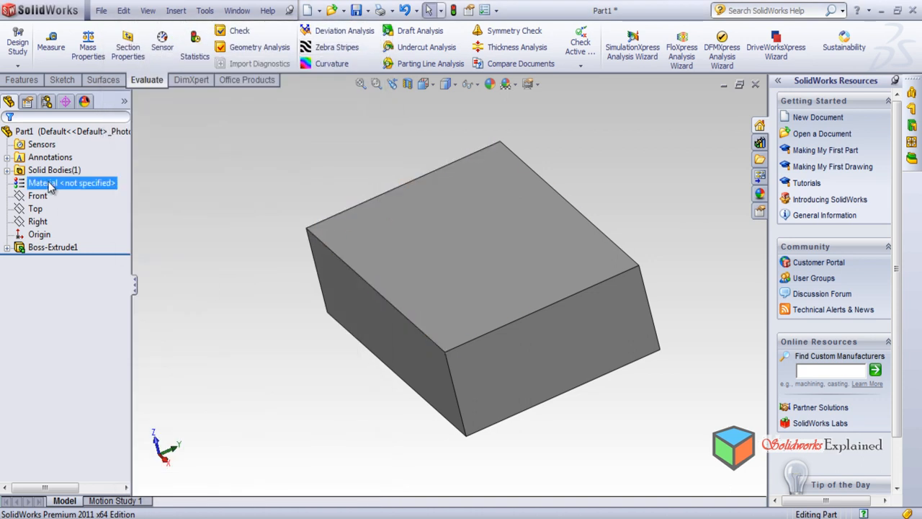
{"action": "right_click", "coordinate": [49, 185]}
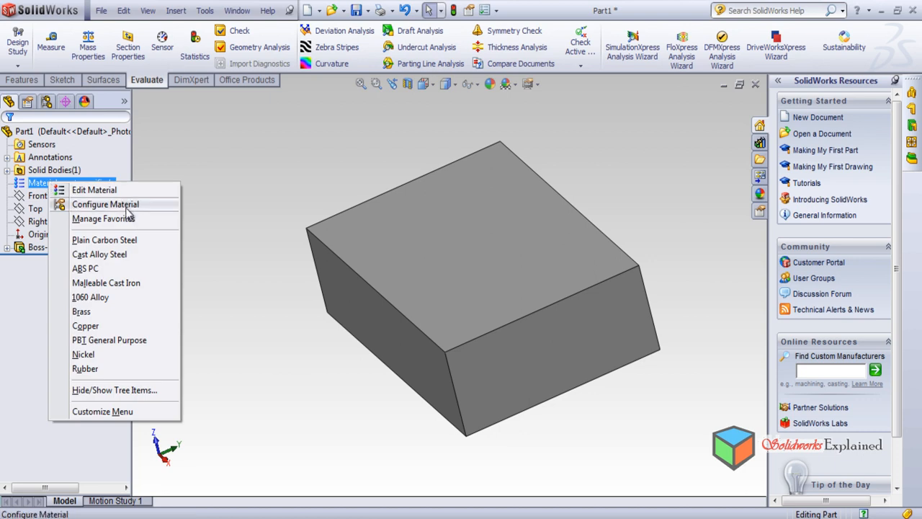
{"action": "left_click", "coordinate": [117, 299]}
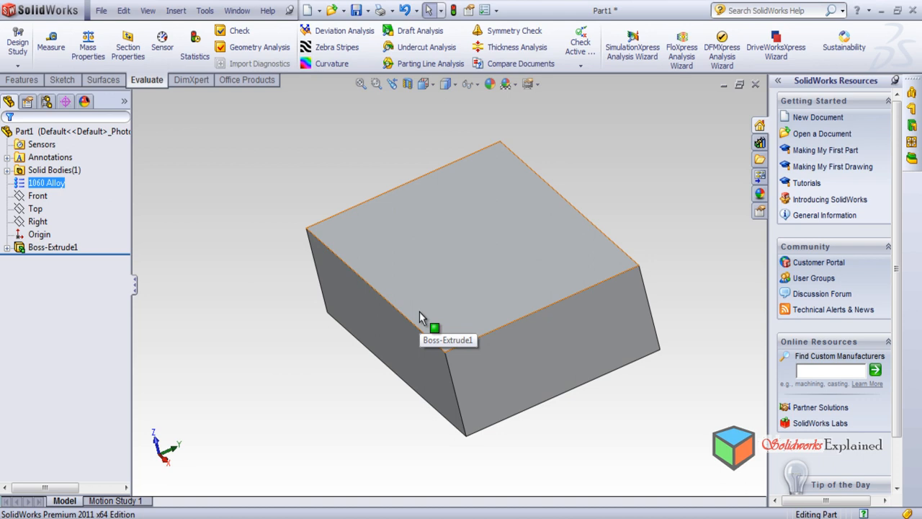
Calculate the 1060 Alloy block's mass properties, examine its density, mass, volume and surface area, and close the report
{"action": "left_click", "coordinate": [88, 47]}
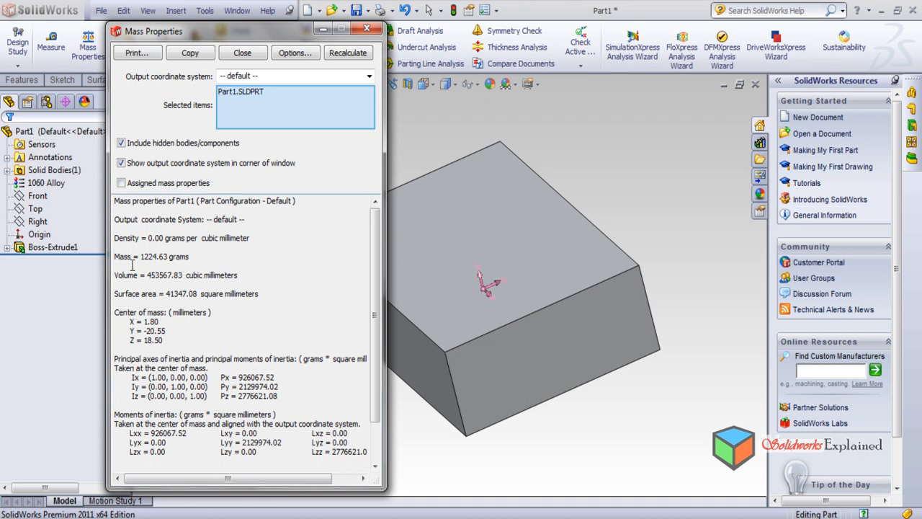
{"action": "left_click_drag", "start_coordinate": [140, 256], "coordinate": [228, 256]}
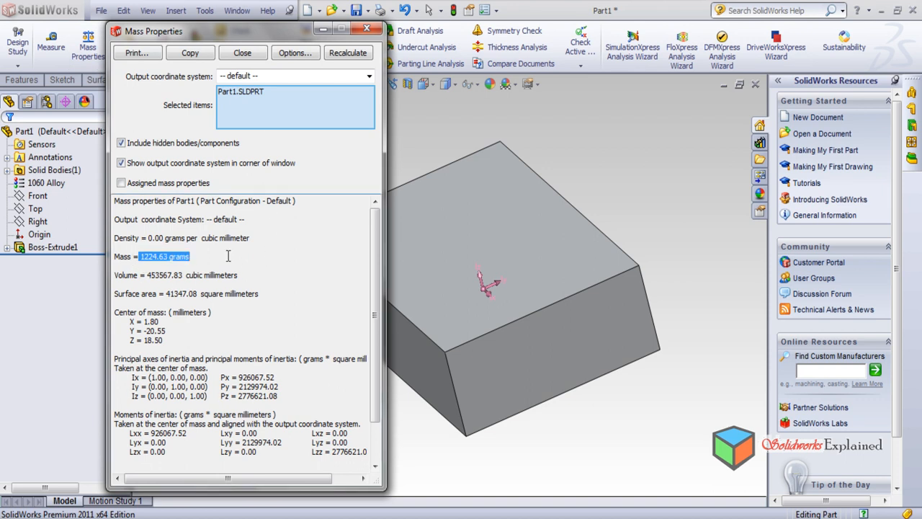
{"action": "left_click_drag", "start_coordinate": [147, 274], "coordinate": [247, 292]}
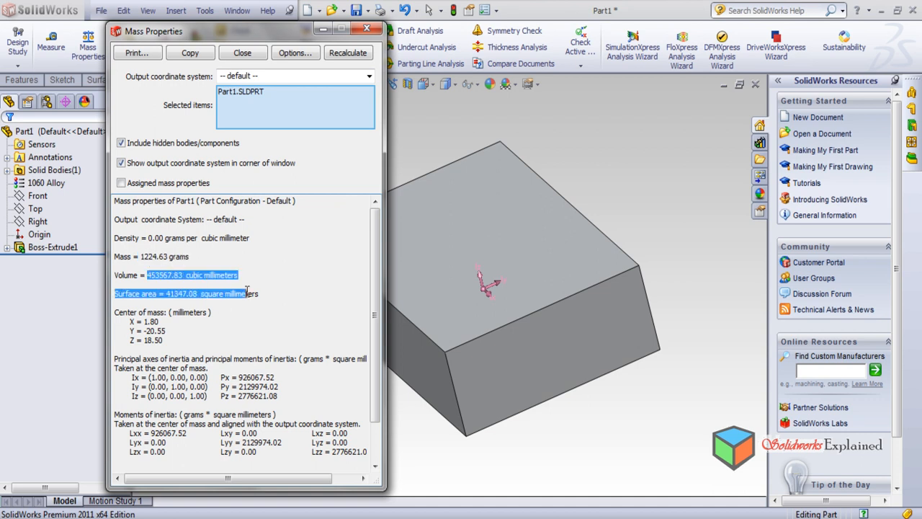
{"action": "left_click", "coordinate": [285, 319]}
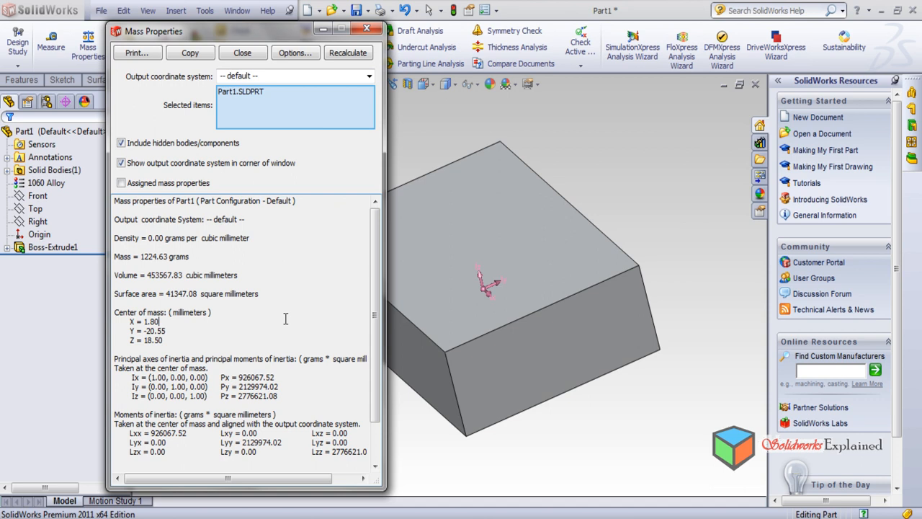
{"action": "left_click_drag", "start_coordinate": [147, 239], "coordinate": [184, 242]}
{"action": "left_click_drag", "start_coordinate": [134, 257], "coordinate": [189, 258]}
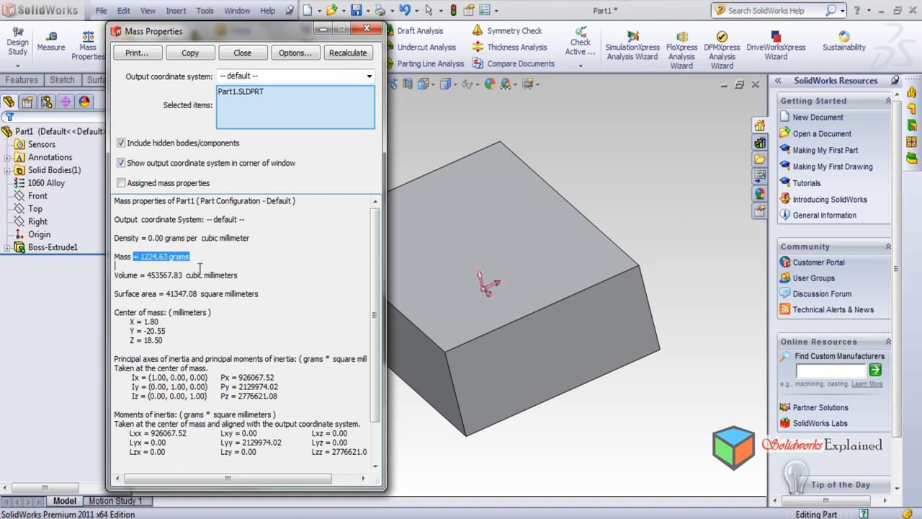
{"action": "left_click", "coordinate": [367, 28]}
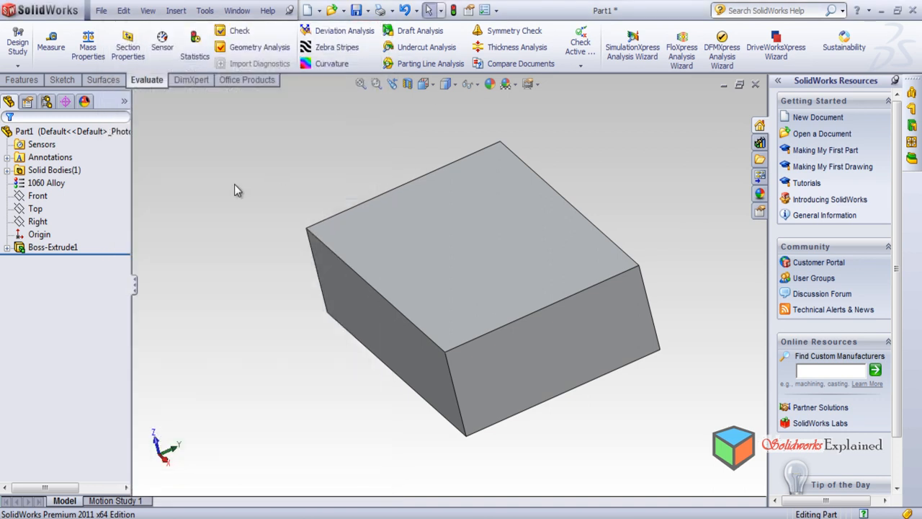
Change the part's material to Rubber
{"action": "left_click", "coordinate": [43, 183]}
{"action": "right_click", "coordinate": [47, 184]}
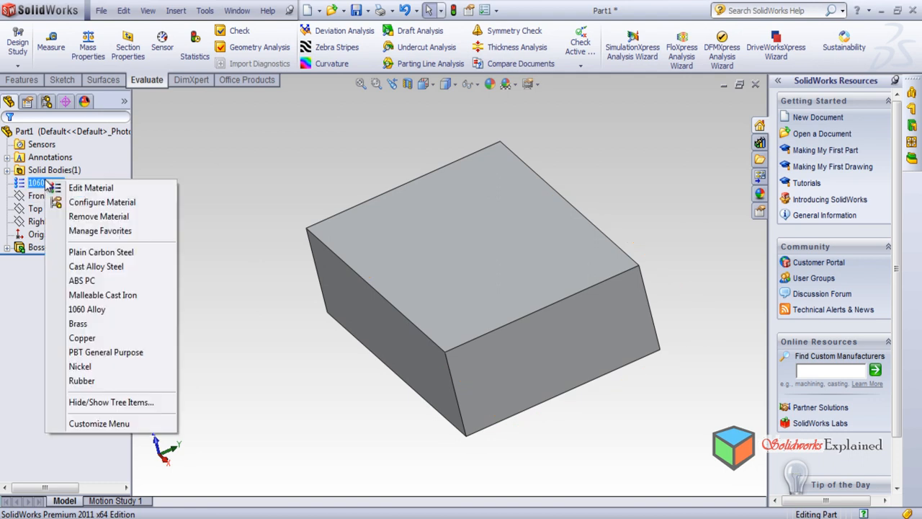
{"action": "left_click", "coordinate": [82, 381]}
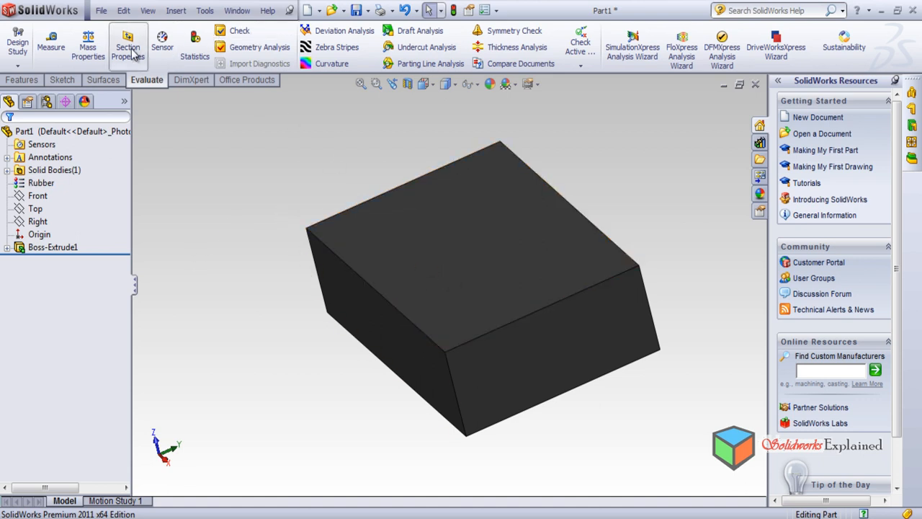
Calculate the mass properties of the Rubber block, examine its mass value and close the report
{"action": "left_click", "coordinate": [88, 49]}
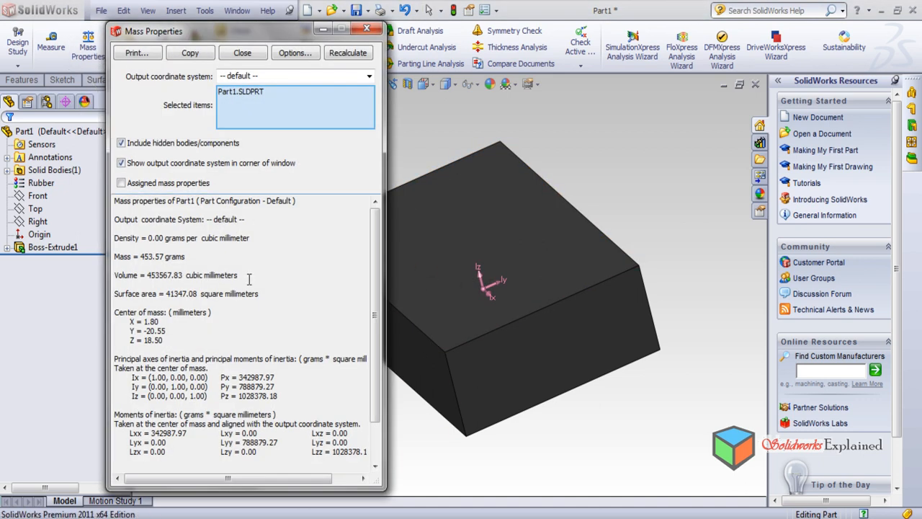
{"action": "left_click_drag", "start_coordinate": [142, 239], "coordinate": [185, 257]}
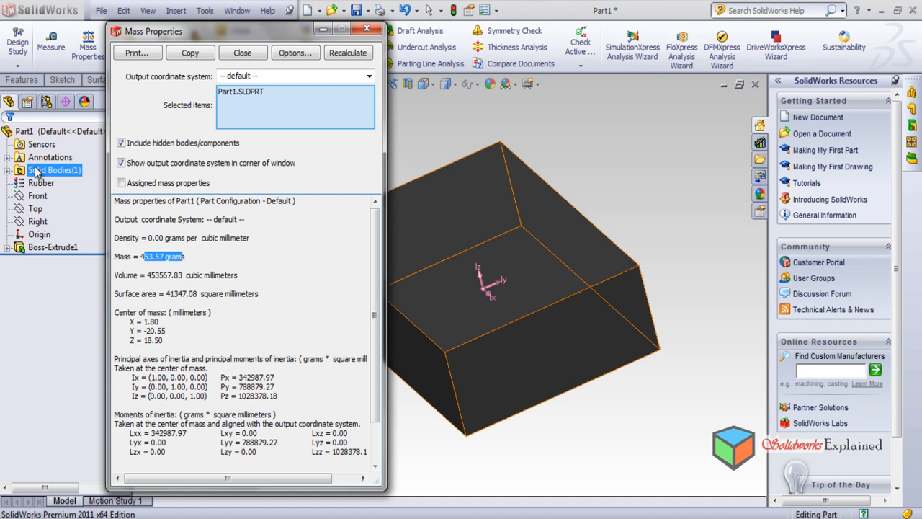
{"action": "left_click", "coordinate": [38, 196]}
{"action": "left_click", "coordinate": [91, 293]}
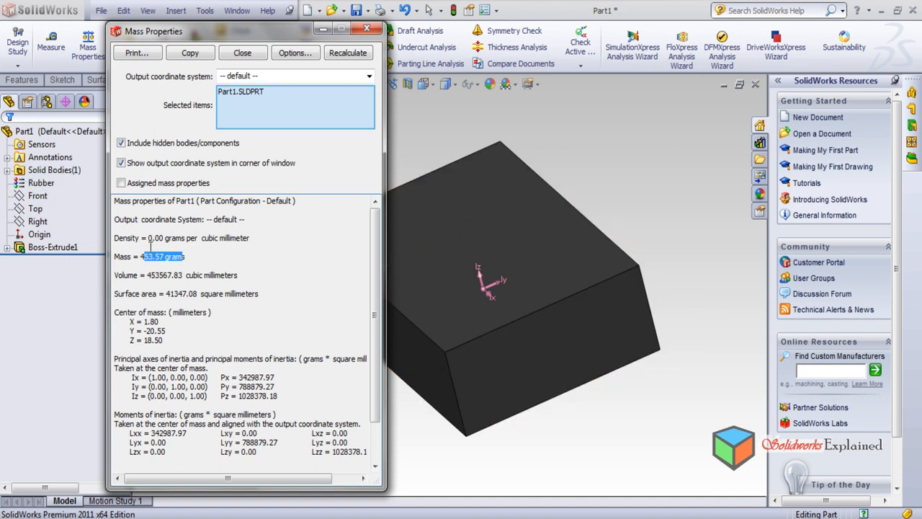
{"action": "left_click", "coordinate": [368, 30]}
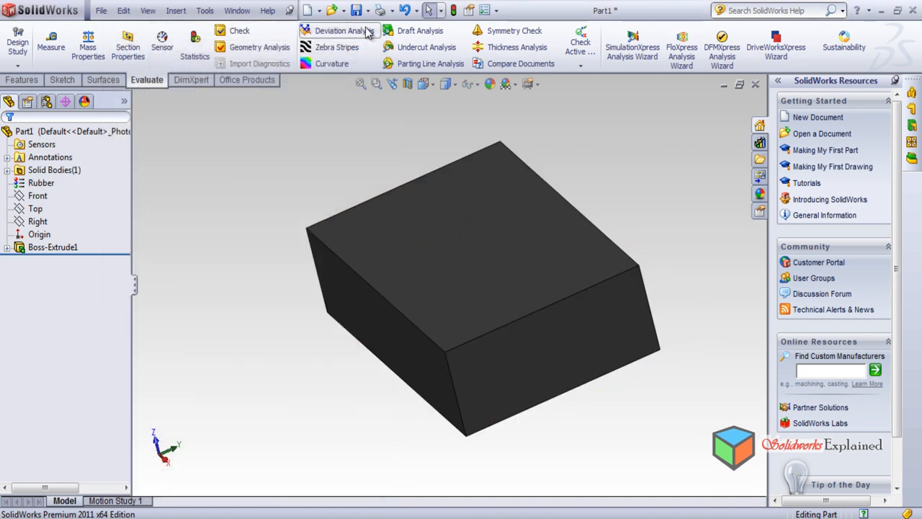
Reopen the Rubber block's mass properties, check the units used for density and mass, and close the report
{"action": "mouse_move", "coordinate": [237, 347]}
{"action": "middle_mouse_down"}
{"action": "mouse_move", "coordinate": [374, 255]}
{"action": "mouse_move", "coordinate": [240, 313]}
{"action": "mouse_move", "coordinate": [241, 362]}
{"action": "mouse_move", "coordinate": [246, 344]}
{"action": "middle_mouse_up"}
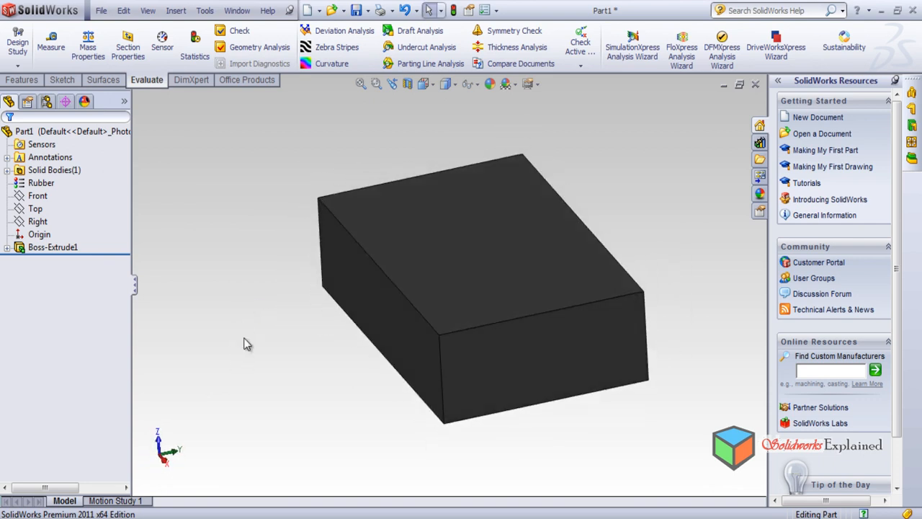
{"action": "left_click", "coordinate": [89, 47]}
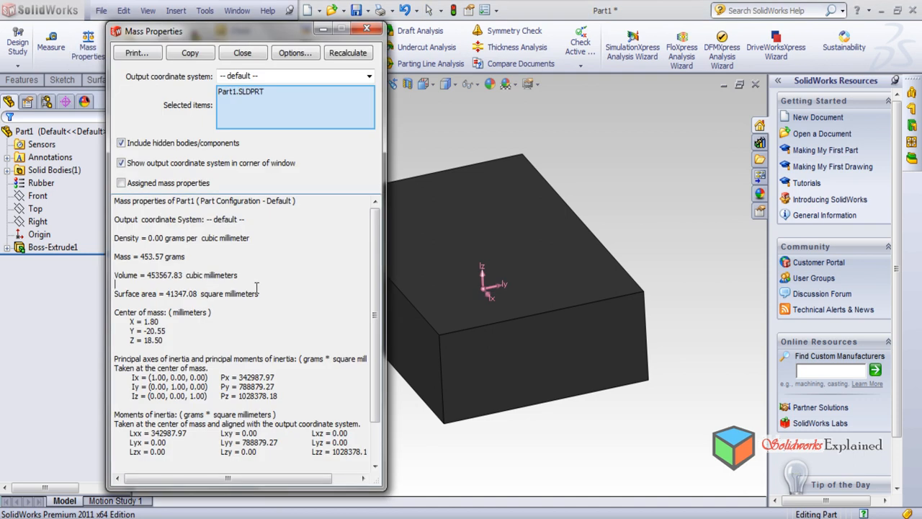
{"action": "double_click", "coordinate": [223, 239]}
{"action": "left_click_drag", "start_coordinate": [190, 256], "coordinate": [159, 257]}
{"action": "left_click", "coordinate": [368, 29]}
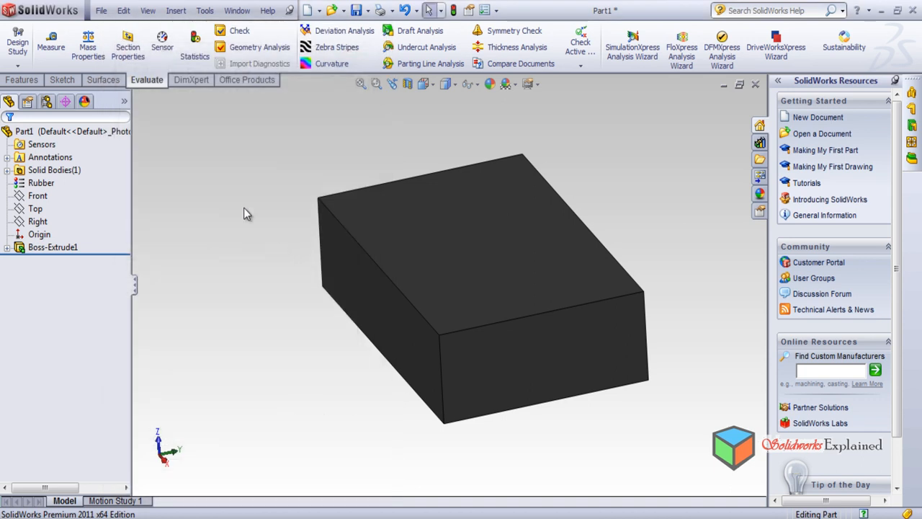
Set the document's unit system to IPS (inch, pound, second)
{"action": "left_click", "coordinate": [205, 11]}
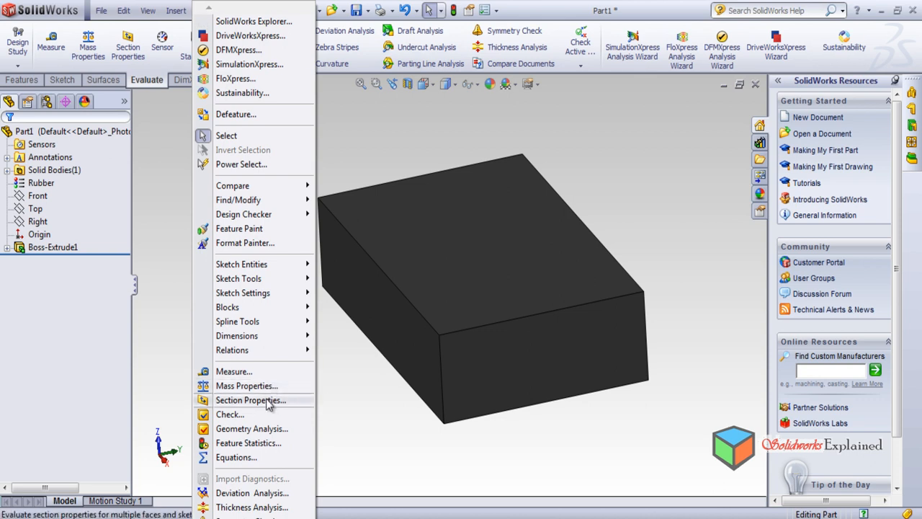
{"action": "scroll", "coordinate": [238, 508], "scroll_direction": "down", "scroll_amount": 7}
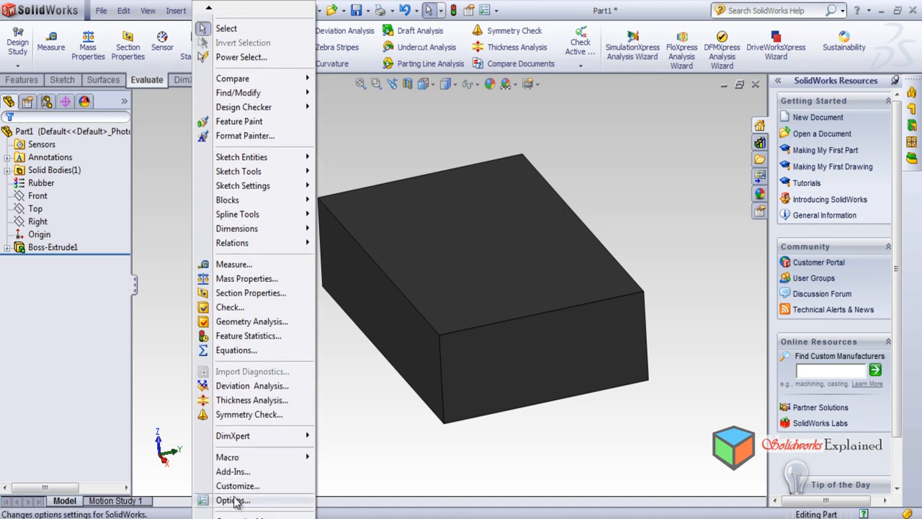
{"action": "left_click", "coordinate": [233, 499]}
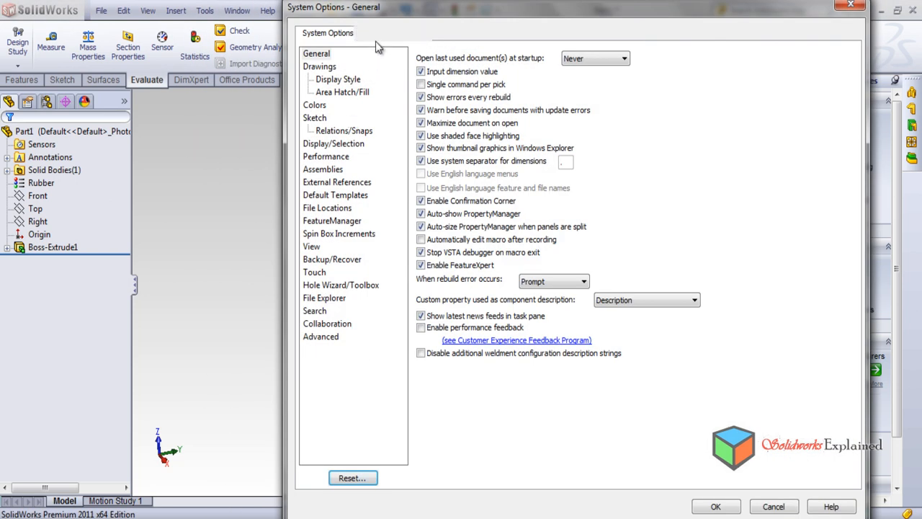
{"action": "left_click", "coordinate": [382, 38]}
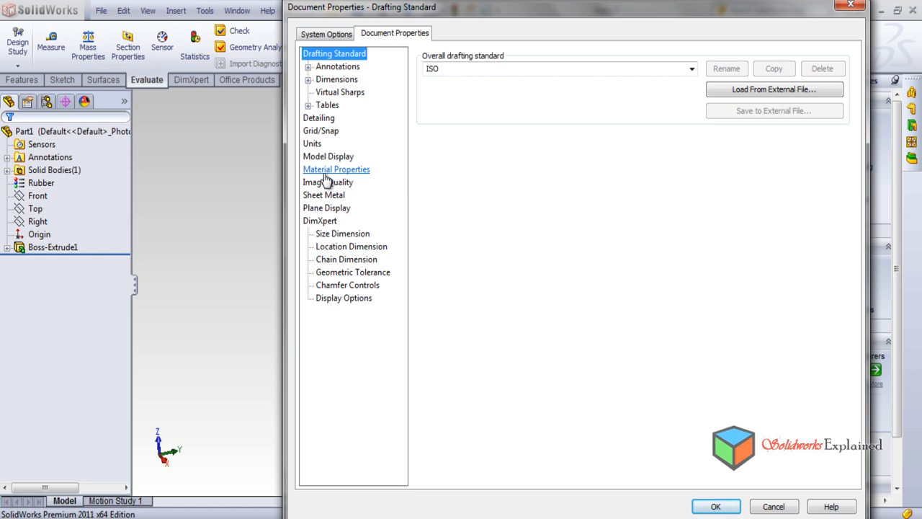
{"action": "left_click", "coordinate": [317, 146]}
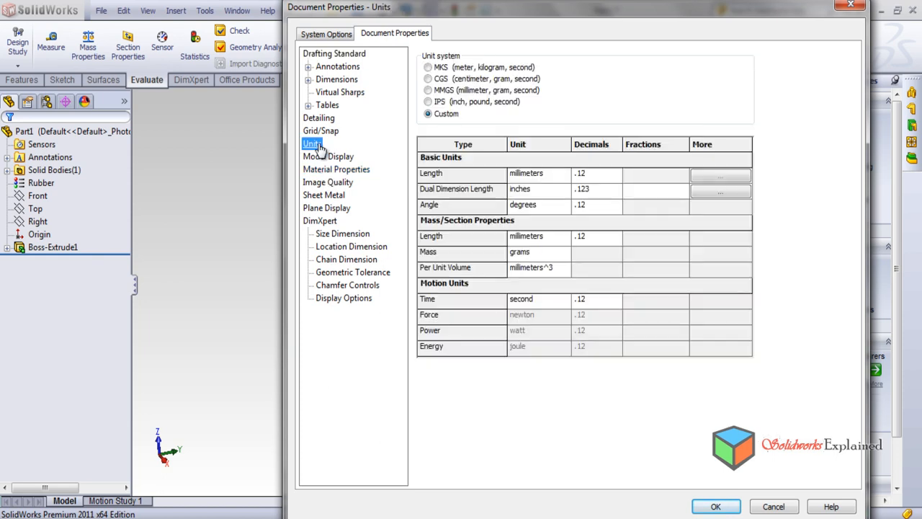
{"action": "left_click", "coordinate": [428, 103]}
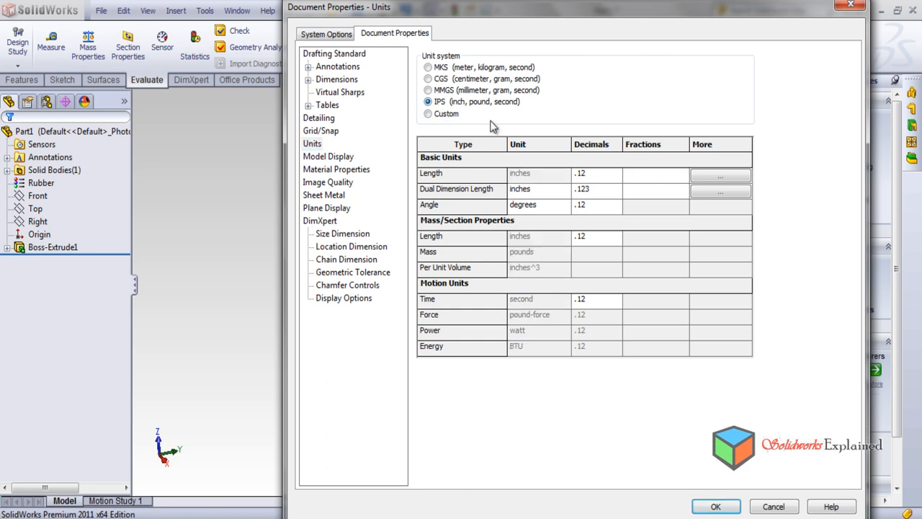
{"action": "left_click", "coordinate": [716, 507]}
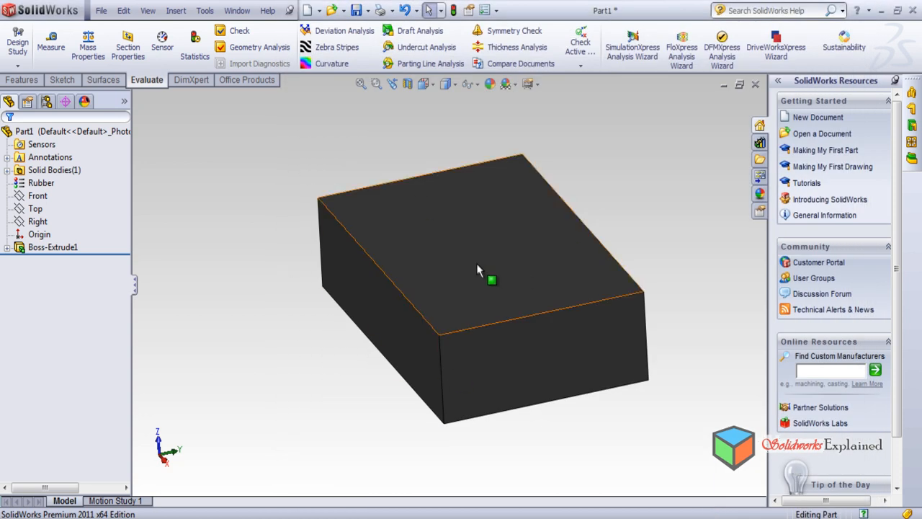
Calculate the block's mass properties in IPS units and examine the density, mass and volume
{"action": "left_click", "coordinate": [88, 47]}
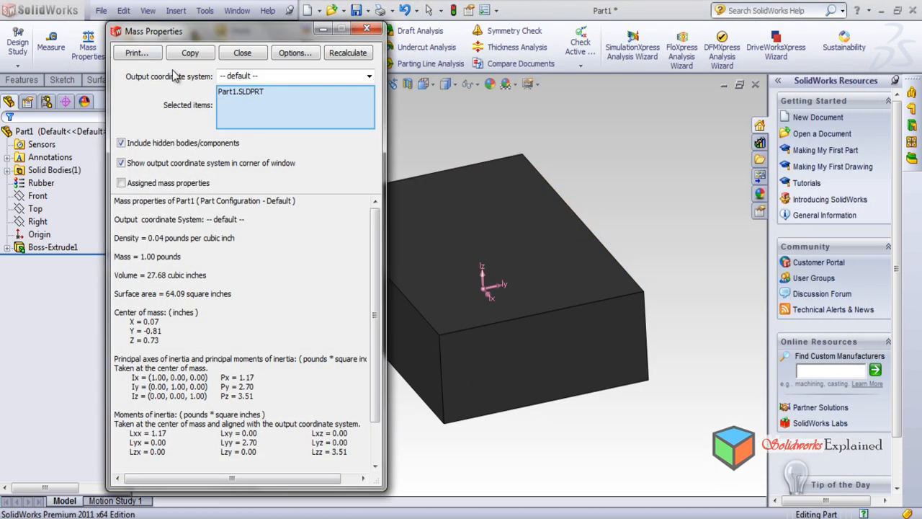
{"action": "left_click_drag", "start_coordinate": [204, 238], "coordinate": [243, 237]}
{"action": "left_click_drag", "start_coordinate": [157, 257], "coordinate": [208, 275]}
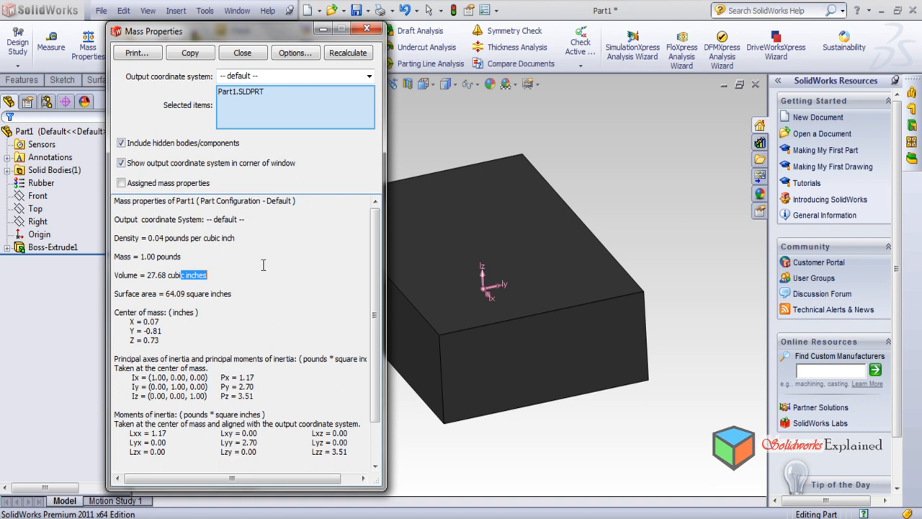
{"action": "scroll", "coordinate": [214, 294], "scroll_direction": "down", "scroll_amount": 2}
{"action": "scroll", "coordinate": [238, 353], "scroll_direction": "up", "scroll_amount": 2}
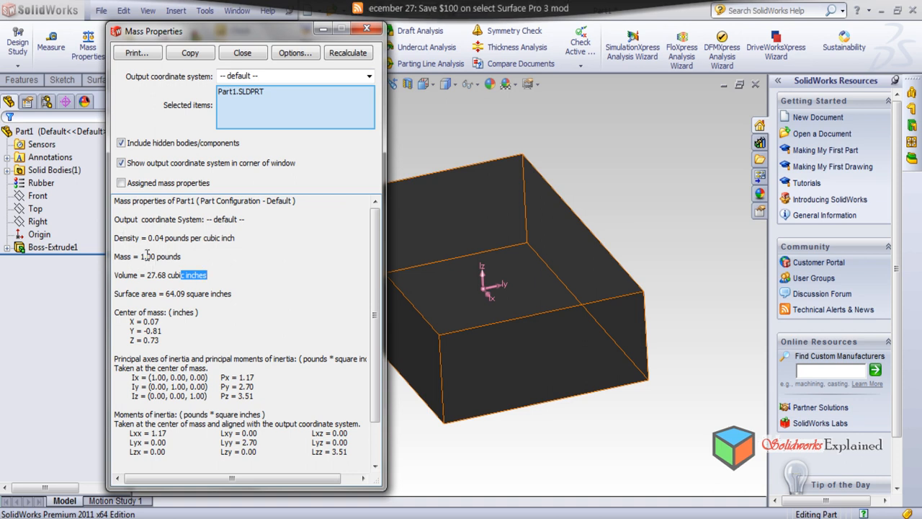
Review the mass in pounds and the volume in cubic inches, and close the mass properties
{"action": "left_click_drag", "start_coordinate": [147, 256], "coordinate": [186, 256]}
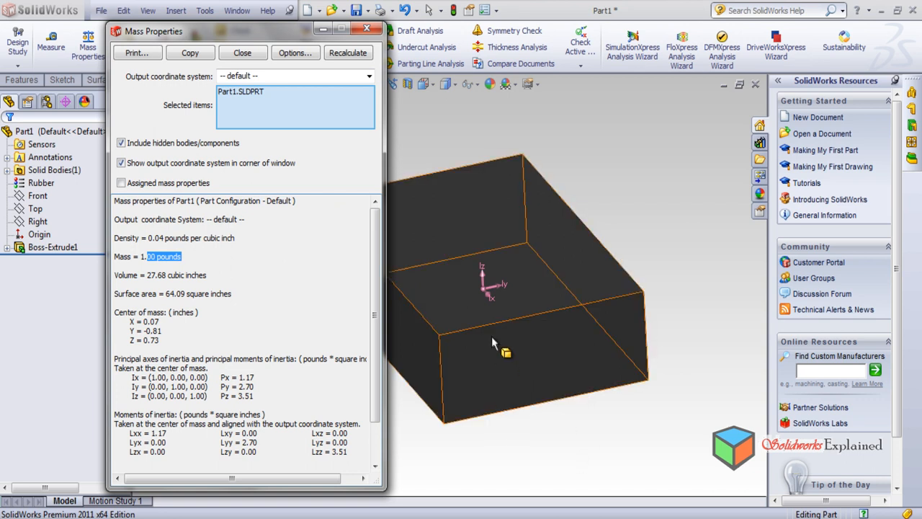
{"action": "left_click", "coordinate": [158, 276]}
{"action": "left_click_drag", "start_coordinate": [188, 255], "coordinate": [116, 247]}
{"action": "left_click_drag", "start_coordinate": [213, 275], "coordinate": [113, 275]}
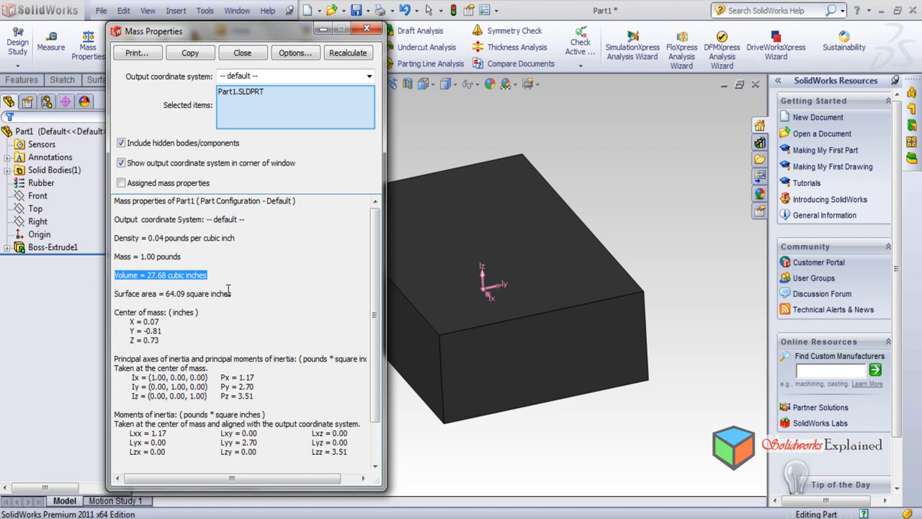
{"action": "left_click", "coordinate": [366, 28]}
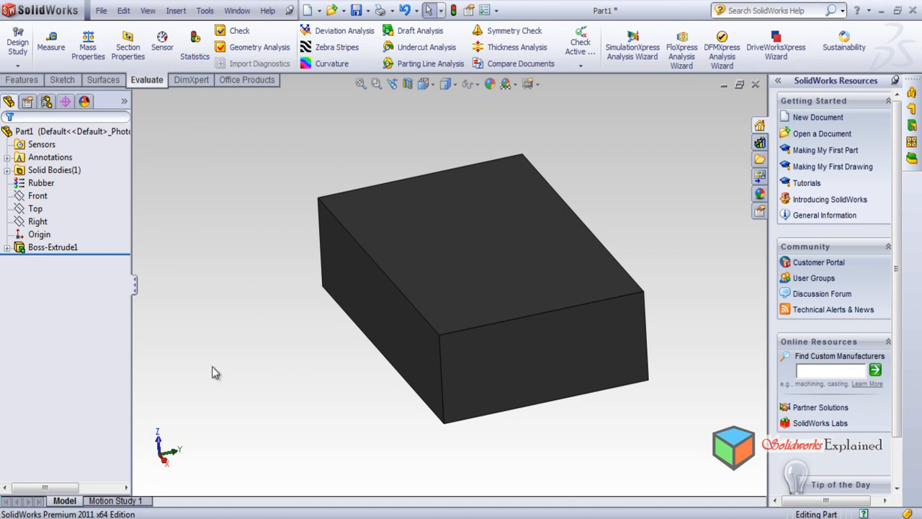
Change the part's material to ABS PC
{"action": "left_click", "coordinate": [41, 183]}
{"action": "right_click", "coordinate": [48, 188]}
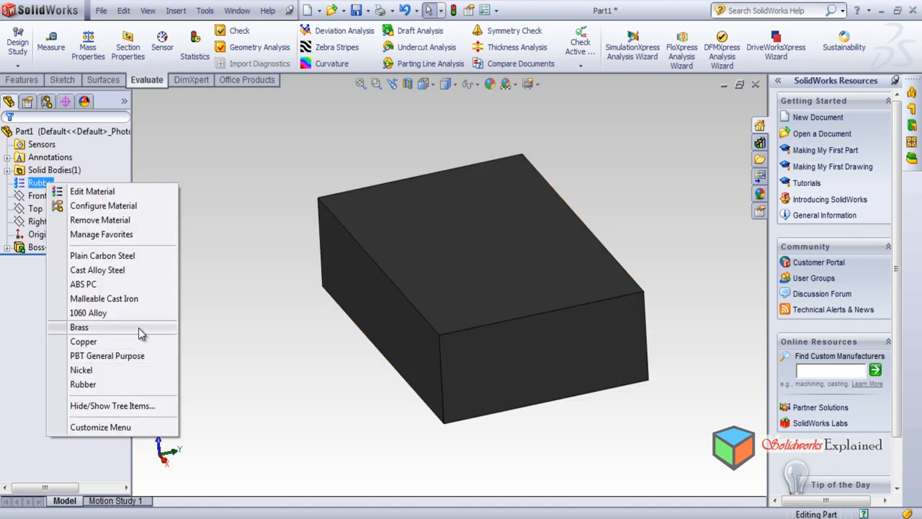
{"action": "left_click", "coordinate": [137, 286]}
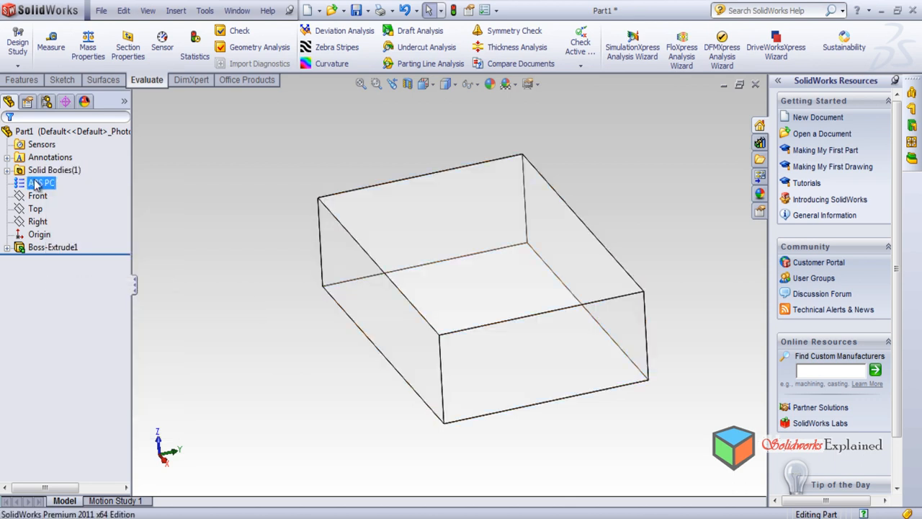
Change the part's material to Cast Alloy Steel and inspect the block's appearance from another angle
{"action": "right_click", "coordinate": [36, 185]}
{"action": "left_click", "coordinate": [125, 266]}
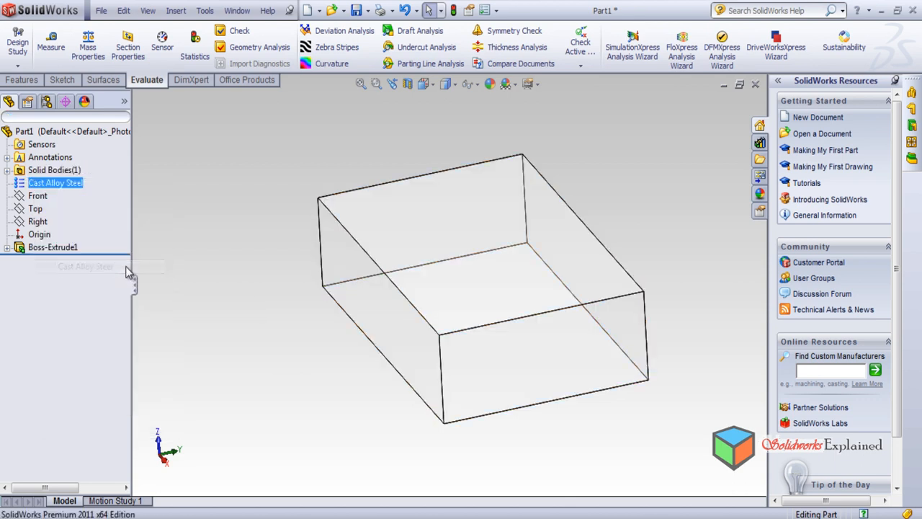
{"action": "middle_click_drag", "start_coordinate": [325, 189], "coordinate": [273, 280]}
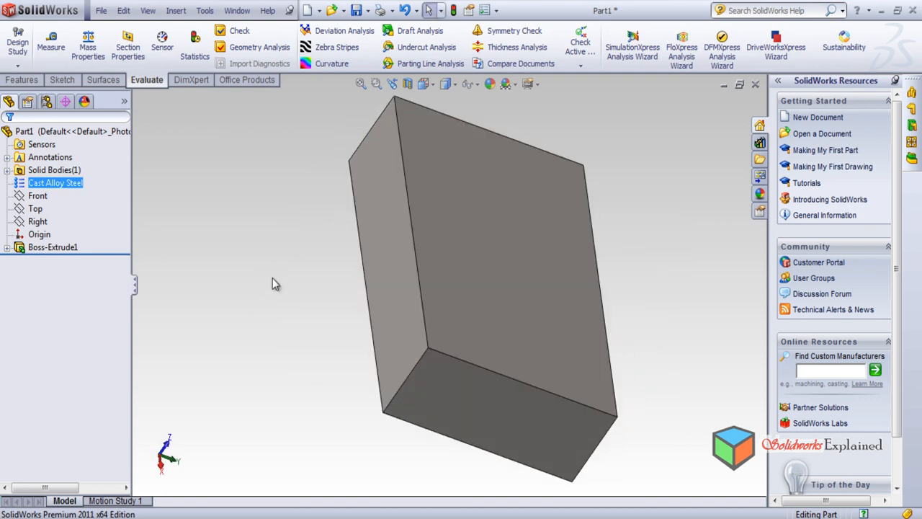
{"action": "left_click", "coordinate": [272, 285]}
{"action": "middle_click_drag", "start_coordinate": [513, 395], "coordinate": [662, 269]}
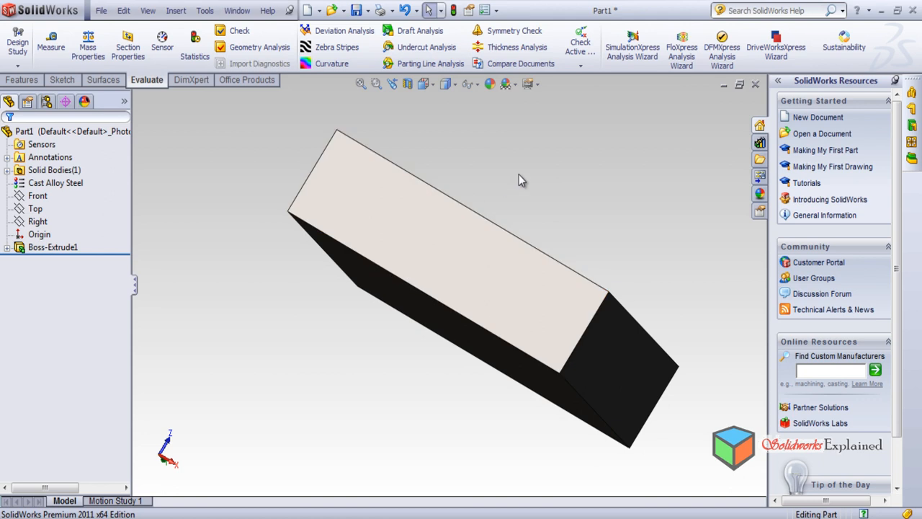
{"action": "middle_click_drag", "start_coordinate": [505, 187], "coordinate": [422, 212]}
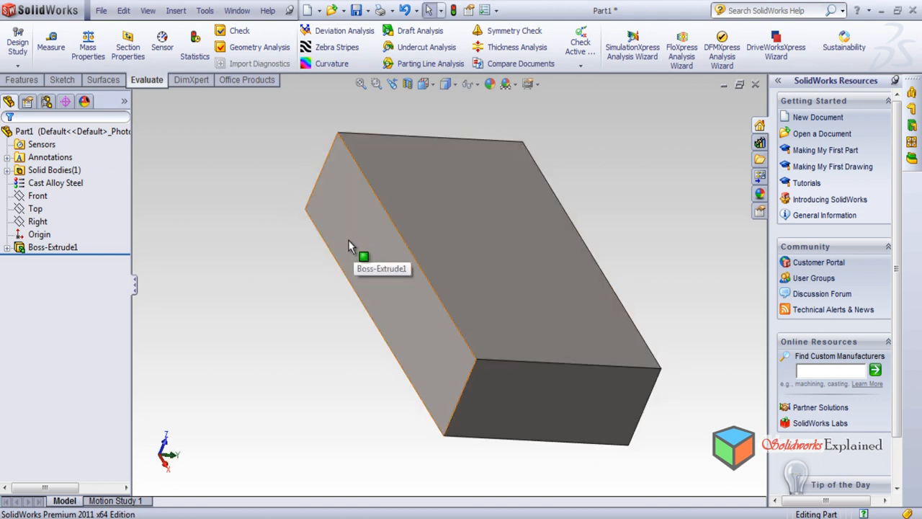
{"action": "scroll", "coordinate": [472, 303], "scroll_direction": "down", "scroll_amount": 2}
{"action": "scroll", "coordinate": [471, 306], "scroll_direction": "up", "scroll_amount": 2}
{"action": "middle_click_drag", "start_coordinate": [584, 318], "coordinate": [588, 248]}
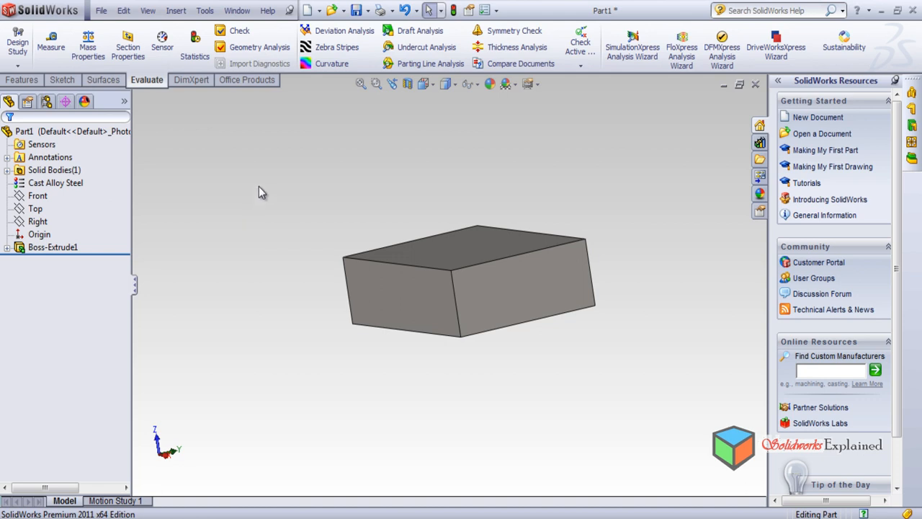
{"action": "middle_click_drag", "start_coordinate": [262, 184], "coordinate": [303, 339]}
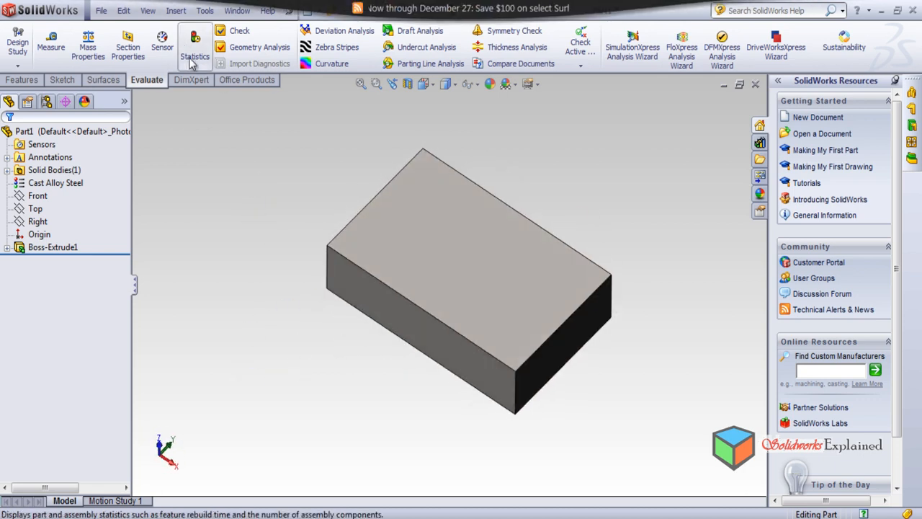
Display the part's feature statistics, review each feature's rebuild time, and close the statistics
{"action": "left_click", "coordinate": [192, 49]}
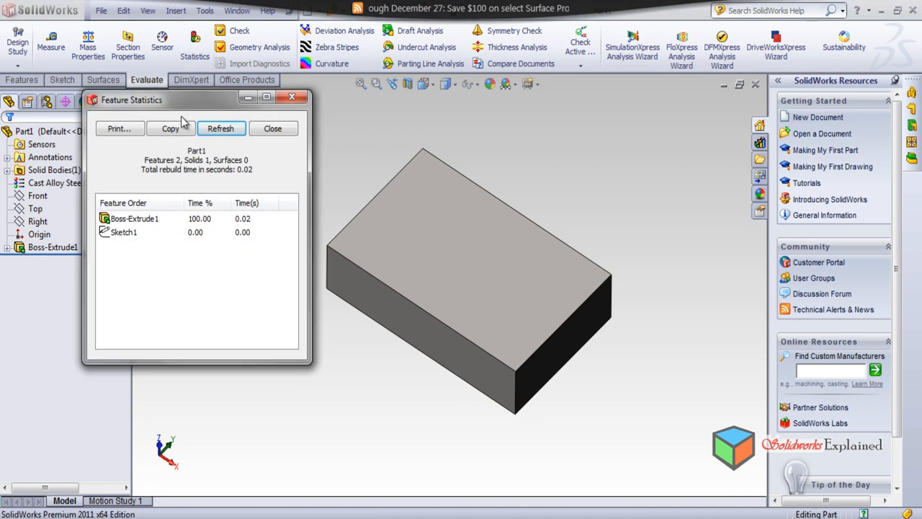
{"action": "left_click_drag", "start_coordinate": [196, 101], "coordinate": [195, 140]}
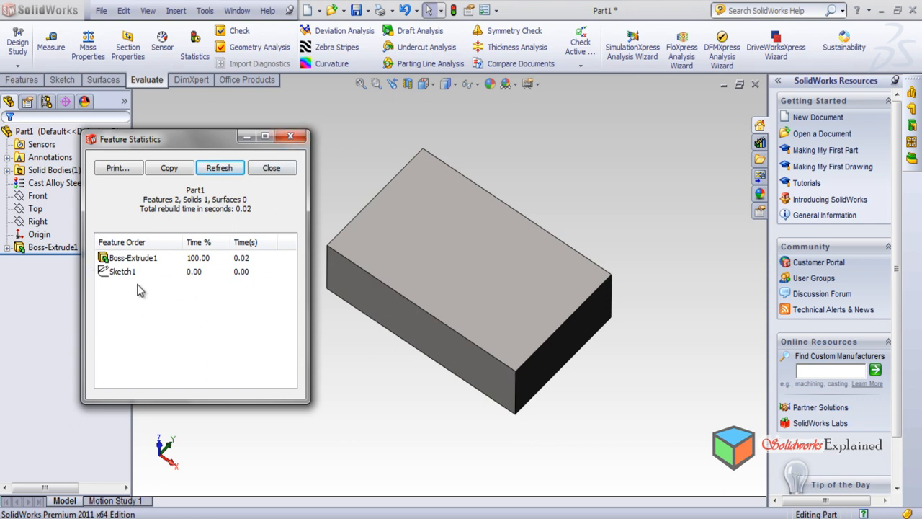
{"action": "left_click", "coordinate": [291, 136]}
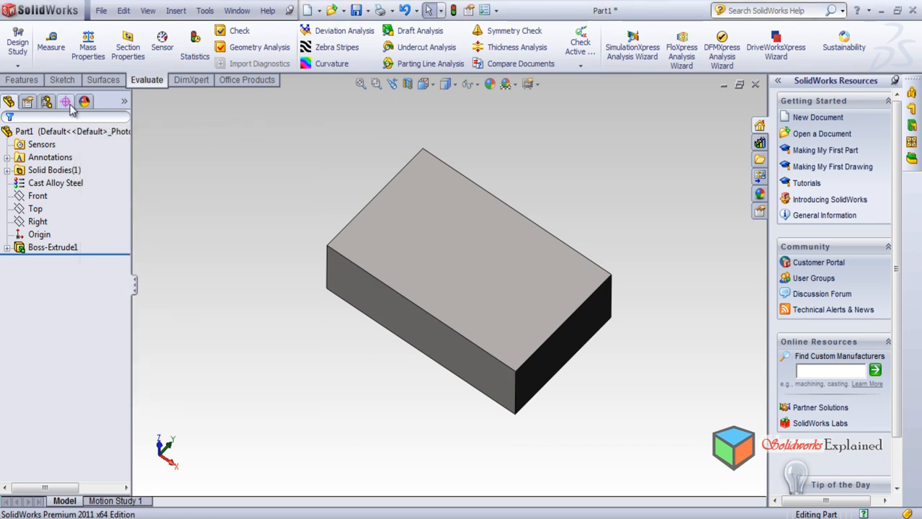
Sketch a circle of about 0.54 in radius near the middle of the block's top face
{"action": "left_click", "coordinate": [21, 80]}
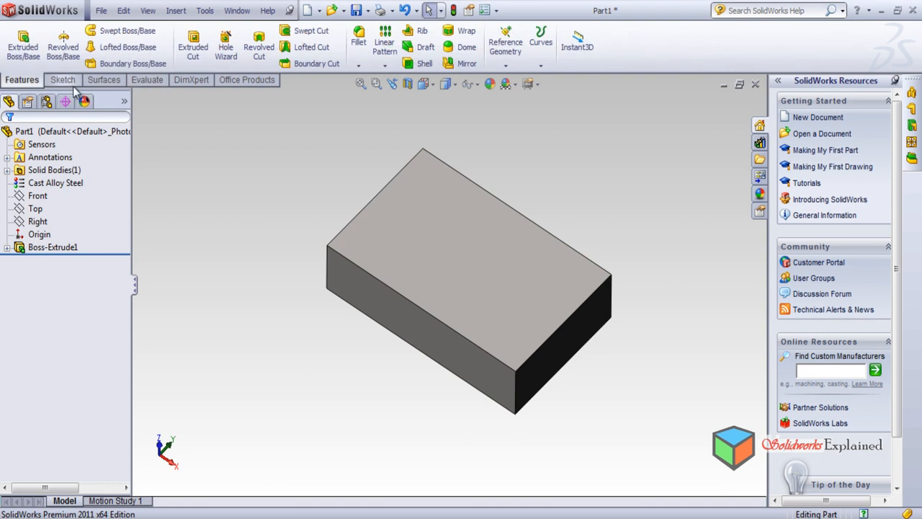
{"action": "left_click", "coordinate": [63, 80]}
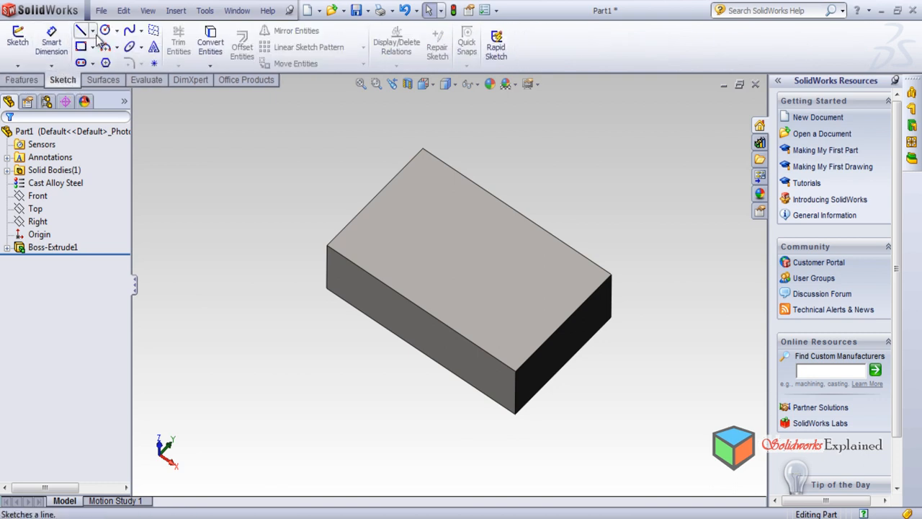
{"action": "left_click", "coordinate": [495, 290]}
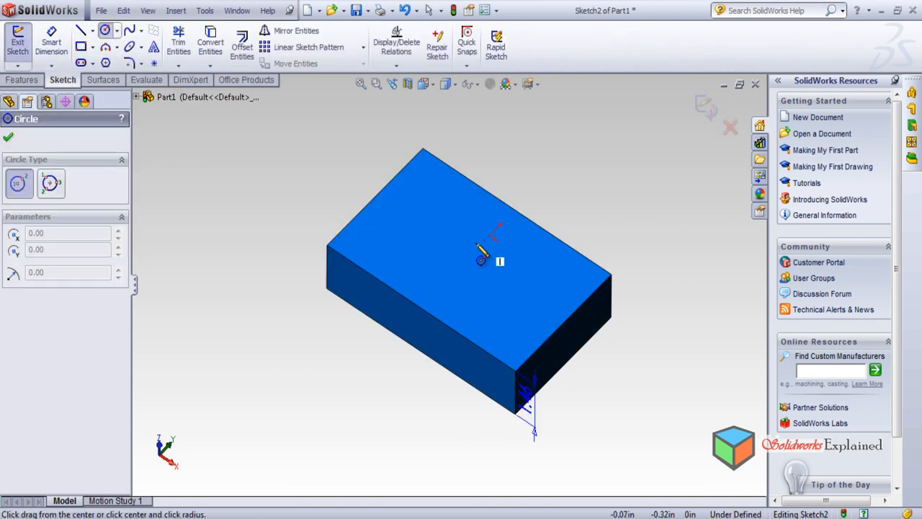
{"action": "left_click", "coordinate": [463, 250]}
{"action": "left_click", "coordinate": [476, 268]}
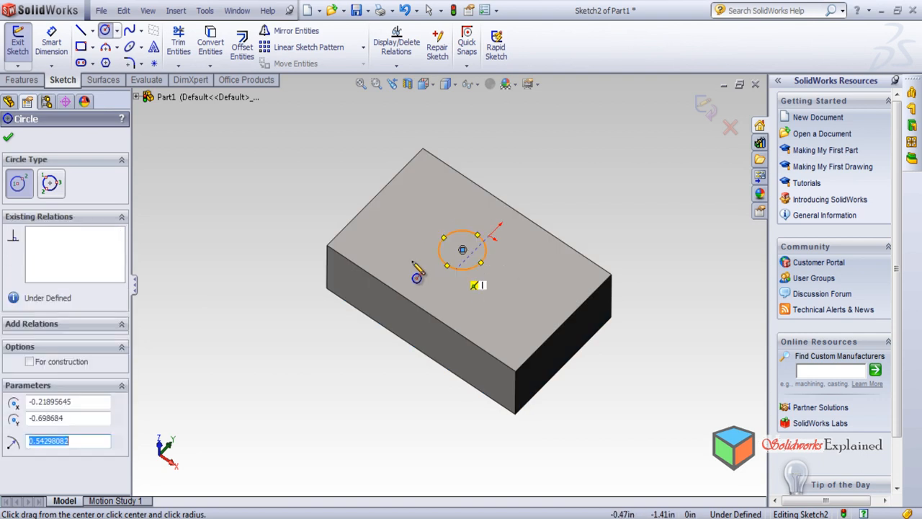
Extrude the circle upward from the block's top face as a merged boss with a blind depth of 20 in
{"action": "left_click", "coordinate": [21, 80]}
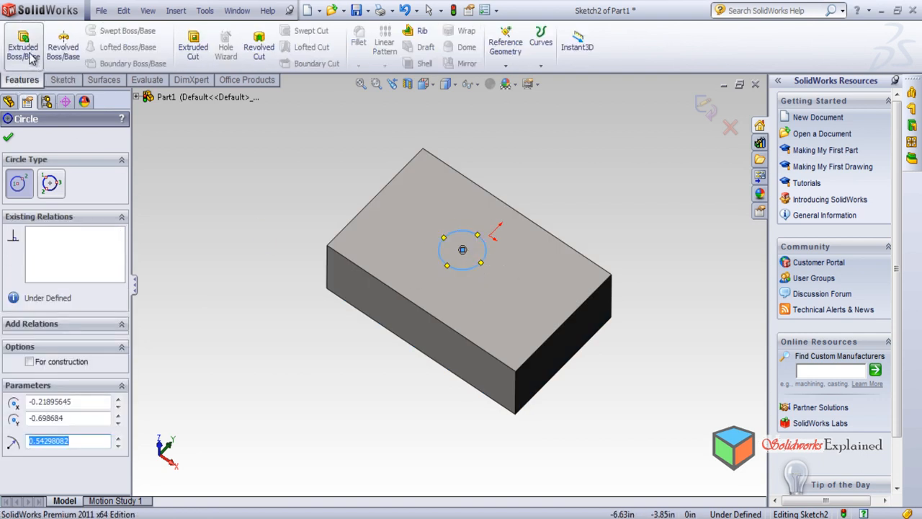
{"action": "left_click", "coordinate": [28, 52]}
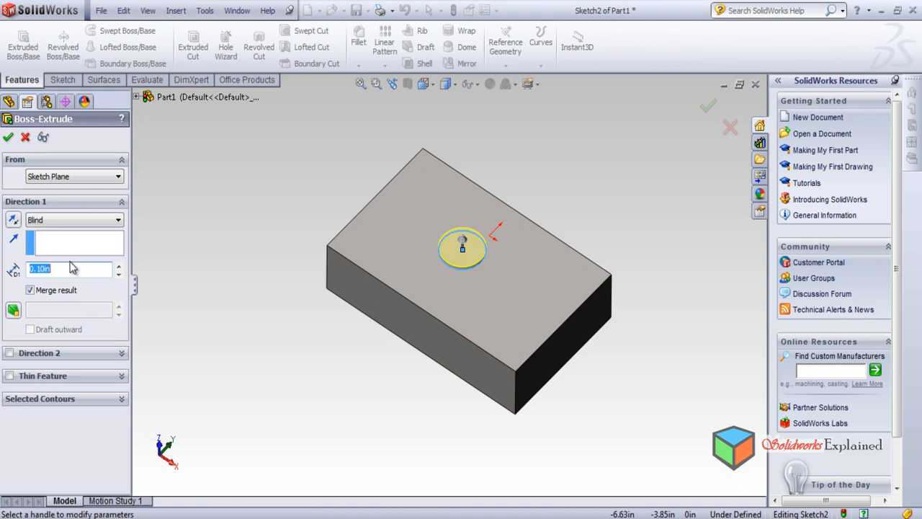
{"action": "type", "text": "50"}
{"action": "key", "text": "Return"}
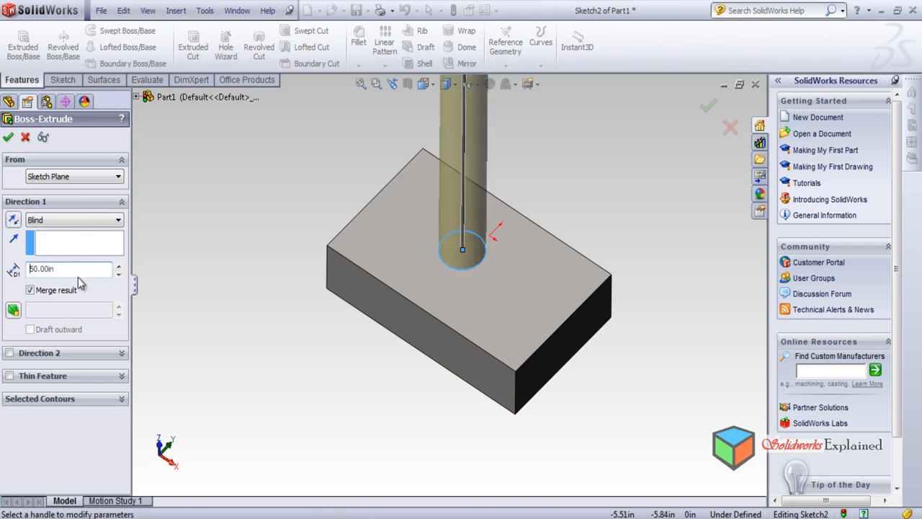
{"action": "double_click", "coordinate": [74, 269]}
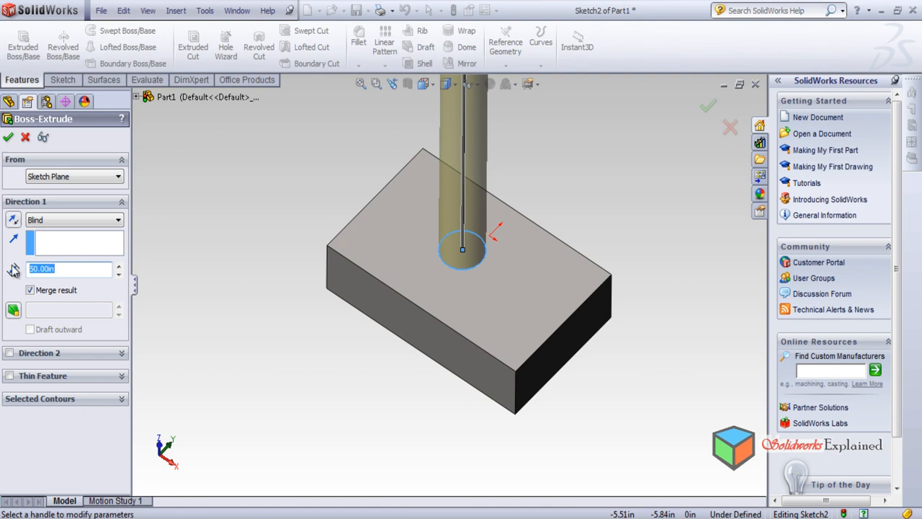
{"action": "type", "text": "20"}
{"action": "key", "text": "Return"}
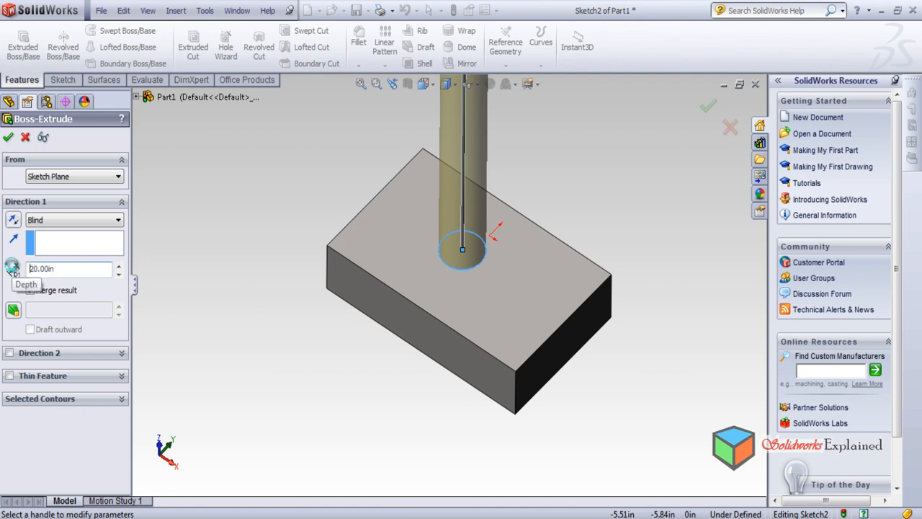
{"action": "key", "text": "Return"}
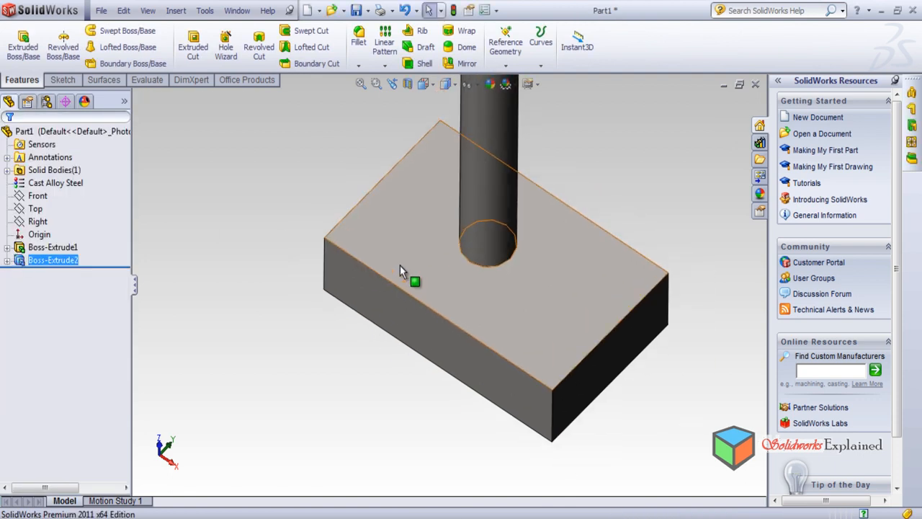
Change the document's unit system to MMGS (millimeter, gram, second)
{"action": "scroll", "coordinate": [403, 276], "scroll_direction": "up", "scroll_amount": 6}
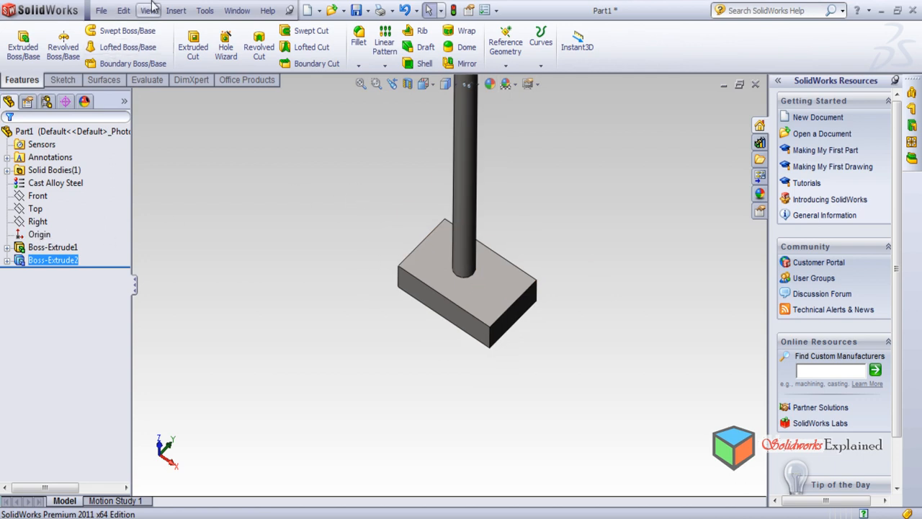
{"action": "left_click", "coordinate": [207, 11]}
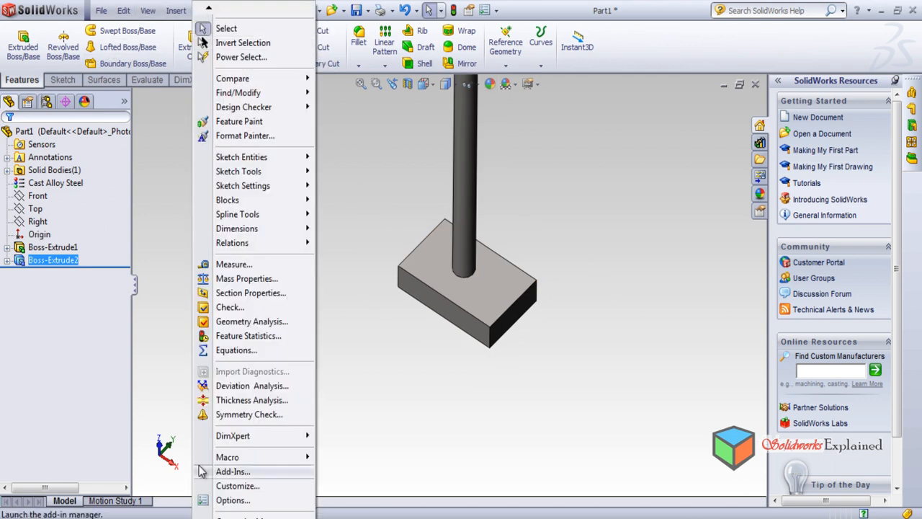
{"action": "left_click", "coordinate": [216, 500]}
{"action": "left_click", "coordinate": [373, 36]}
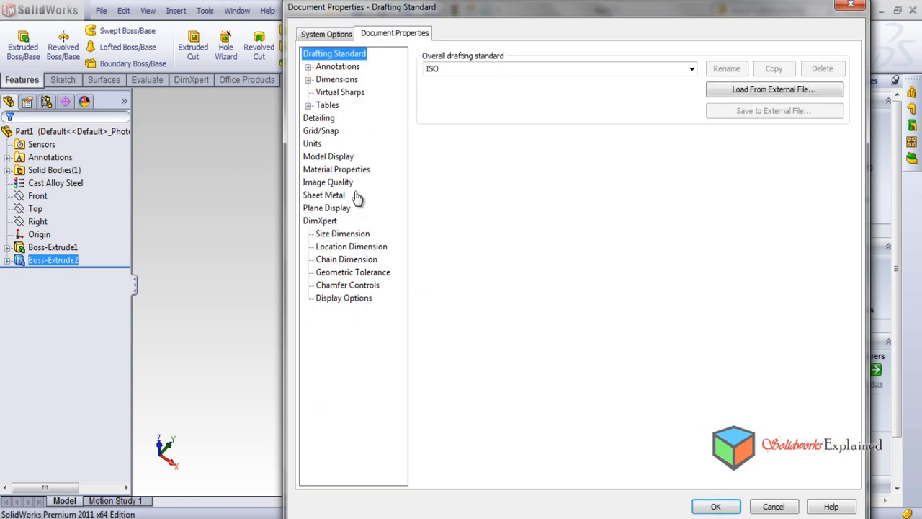
{"action": "left_click", "coordinate": [313, 144]}
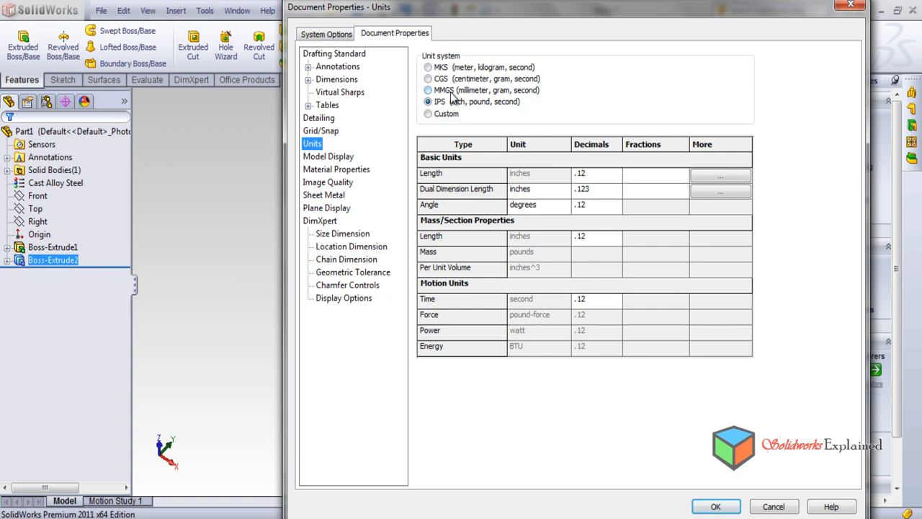
{"action": "left_click", "coordinate": [428, 91]}
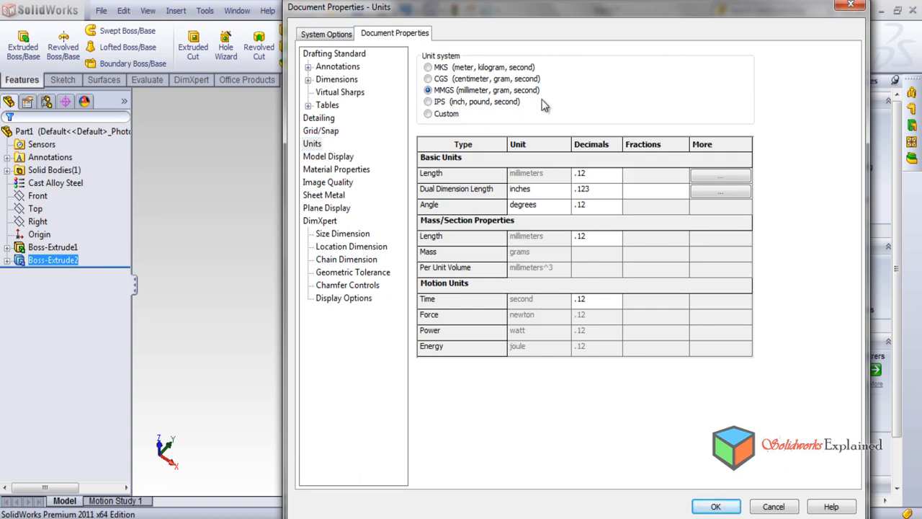
{"action": "left_click", "coordinate": [715, 507]}
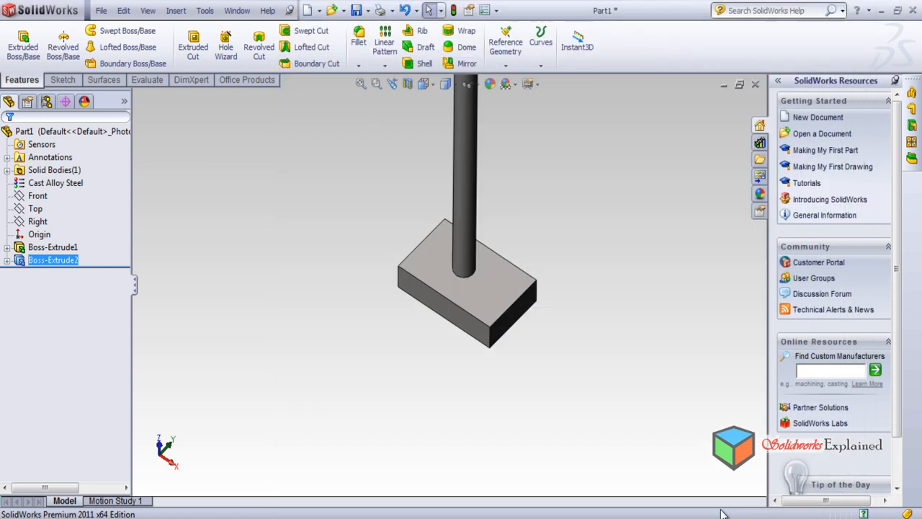
Edit the cylindrical boss extrusion and set its depth to 50 mm
{"action": "right_click", "coordinate": [52, 260]}
{"action": "left_click", "coordinate": [71, 220]}
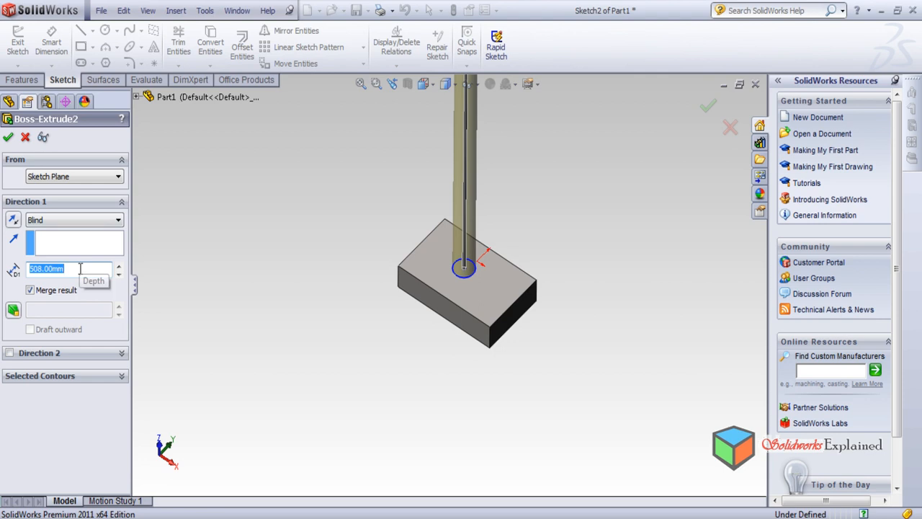
{"action": "type", "text": "20"}
{"action": "key", "text": "Return"}
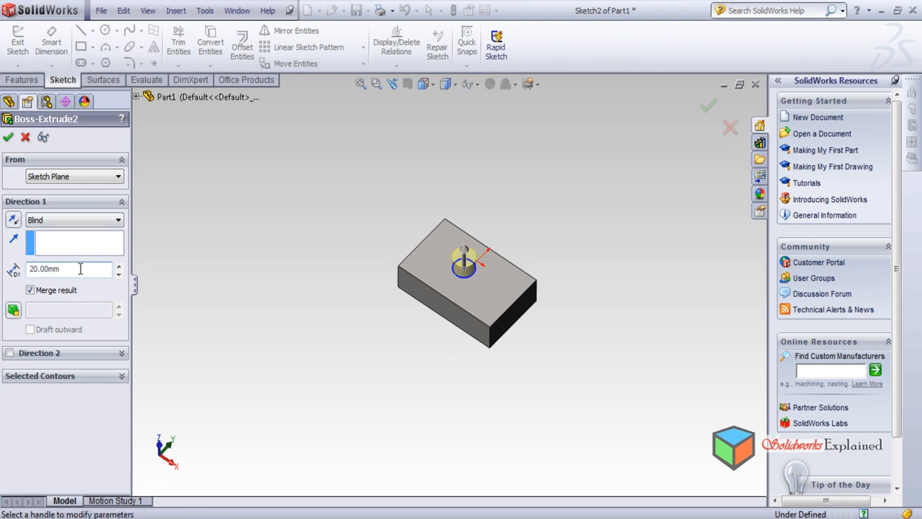
{"action": "type", "text": "50"}
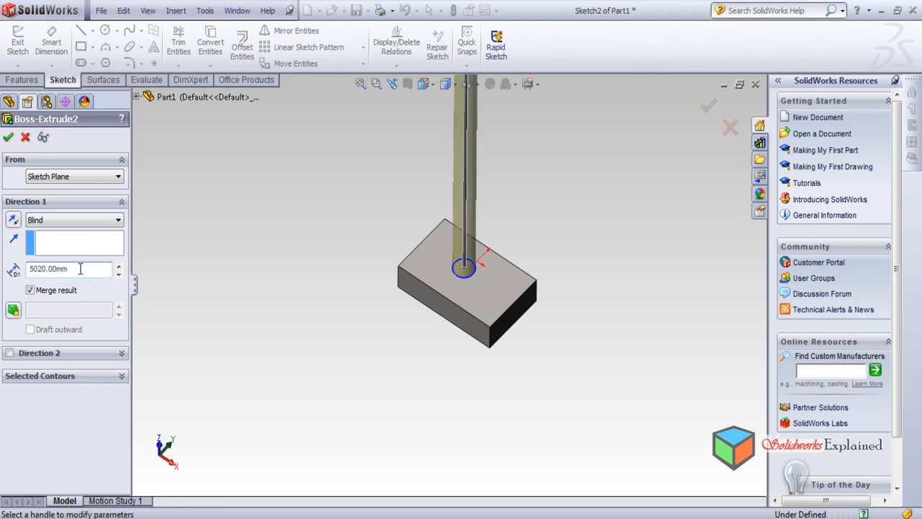
{"action": "key", "text": "Delete"}
{"action": "key", "text": "Delete"}
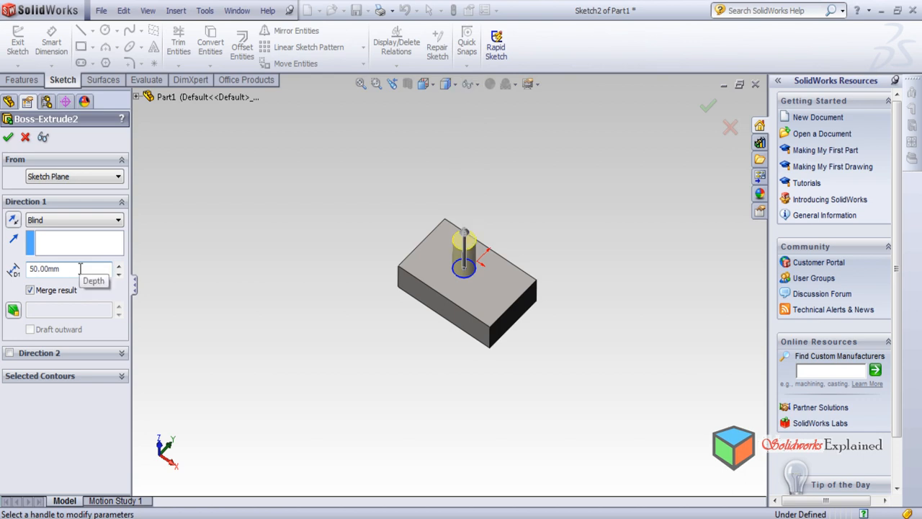
{"action": "left_click", "coordinate": [7, 137]}
Sketch a corner rectangle about 10 by 38 mm near one short edge of the block's bottom face
{"action": "middle_click_drag", "start_coordinate": [268, 322], "coordinate": [281, 46]}
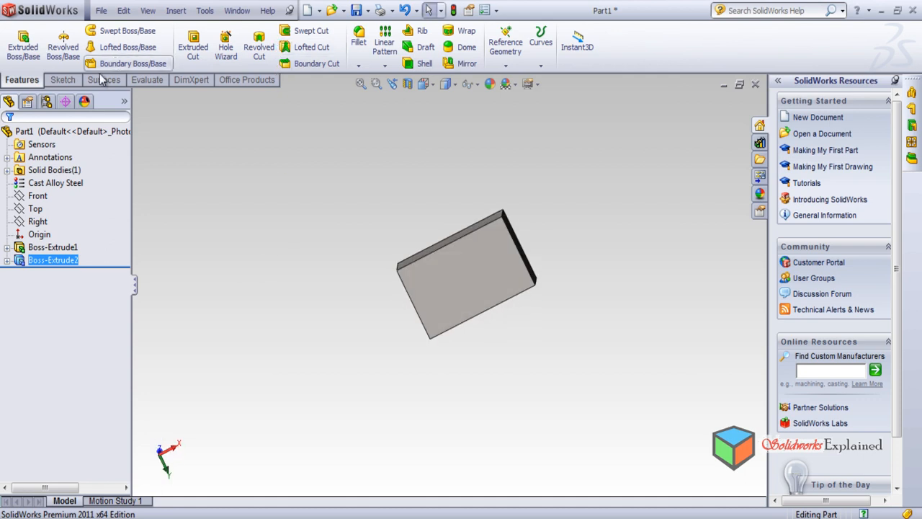
{"action": "left_click", "coordinate": [75, 81]}
{"action": "left_click", "coordinate": [84, 49]}
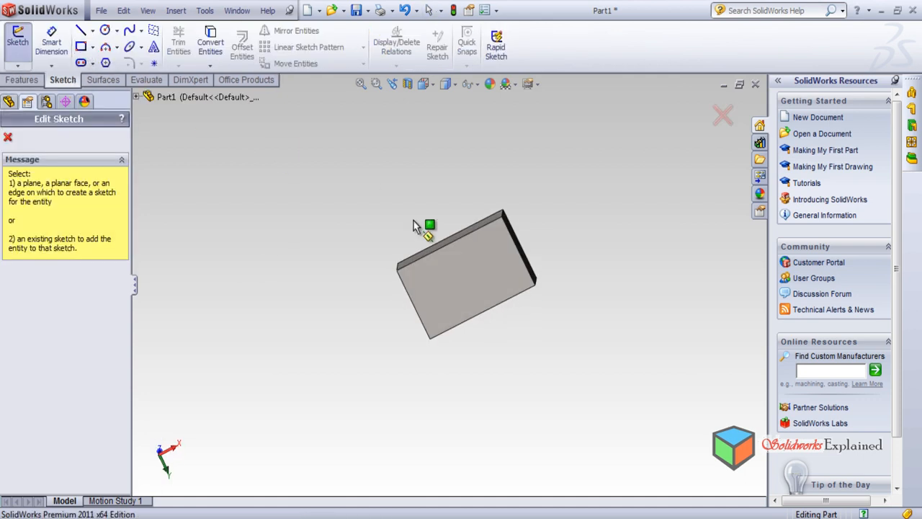
{"action": "scroll", "coordinate": [513, 240], "scroll_direction": "down", "scroll_amount": 2}
{"action": "left_click", "coordinate": [503, 244]}
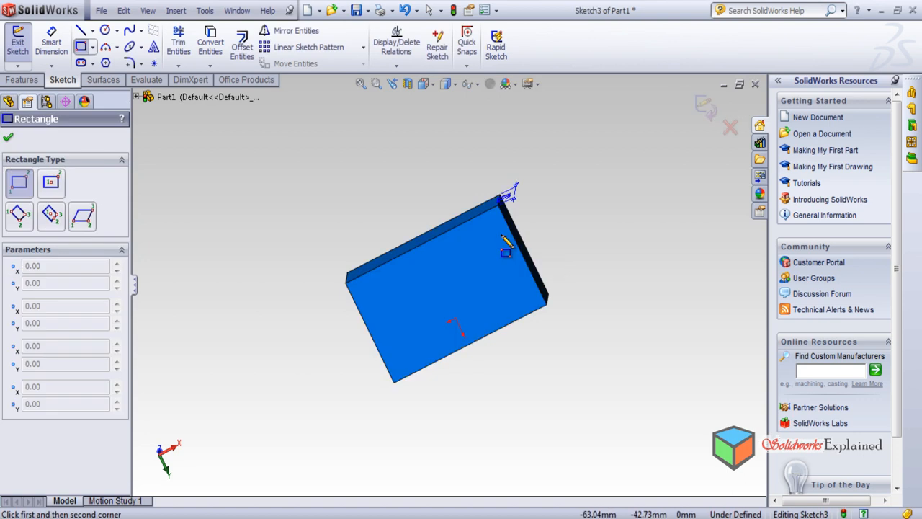
{"action": "left_click", "coordinate": [495, 236]}
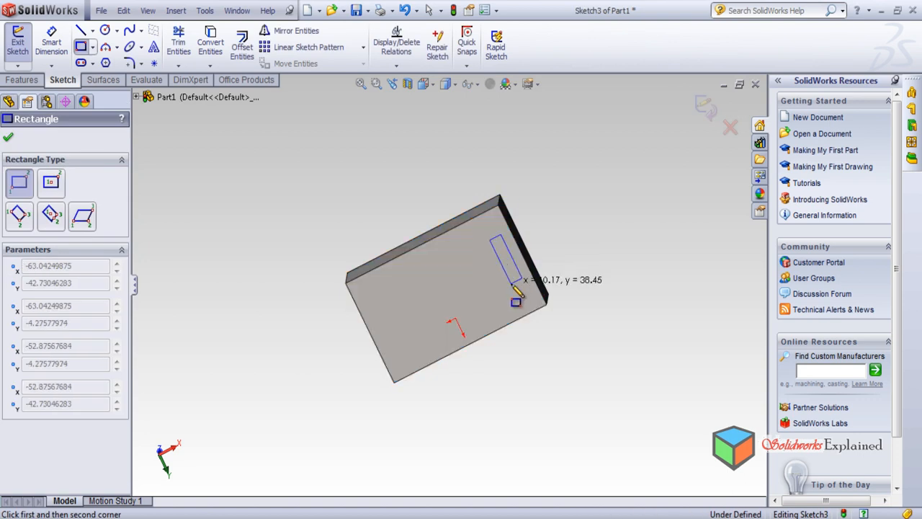
{"action": "left_click", "coordinate": [520, 281]}
Cut the rectangle through the block with a blind Extruded Cut of 508 mm and show the part in isometric view
{"action": "left_click", "coordinate": [20, 80]}
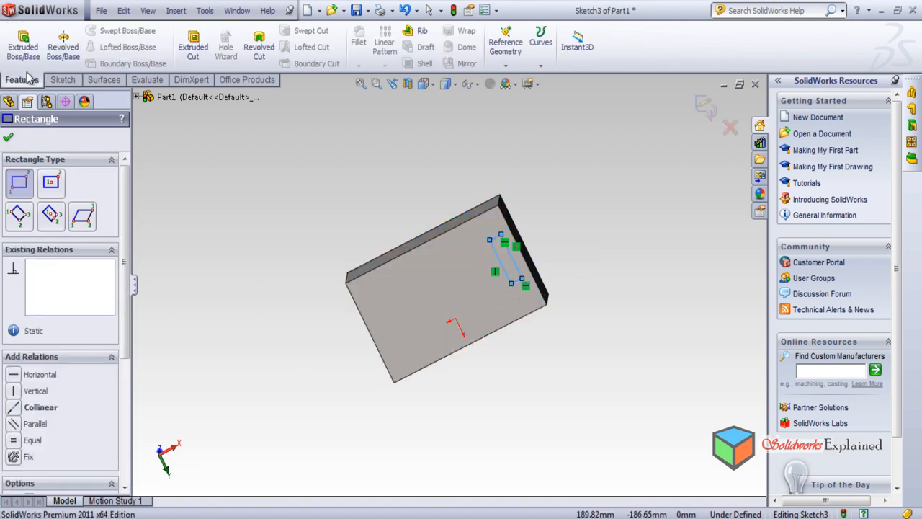
{"action": "left_click", "coordinate": [204, 55]}
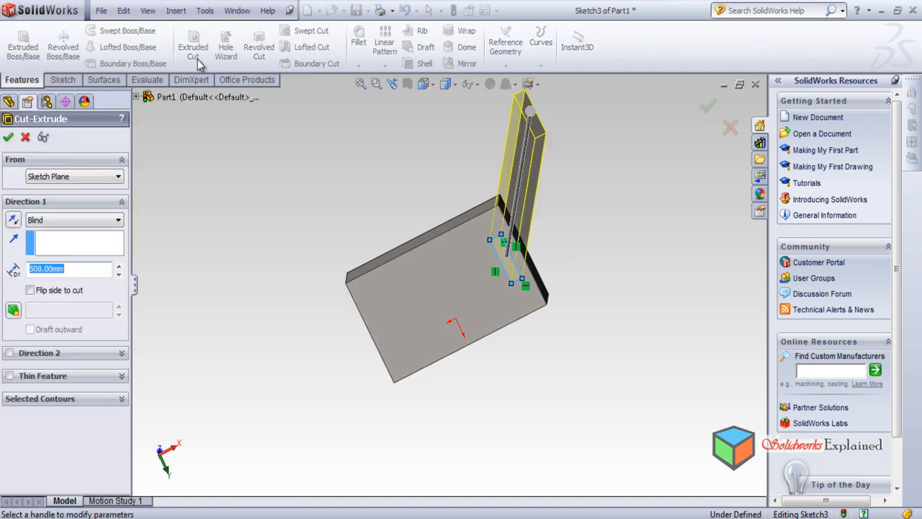
{"action": "left_click", "coordinate": [8, 137]}
{"action": "key", "text": "ctrl+7"}
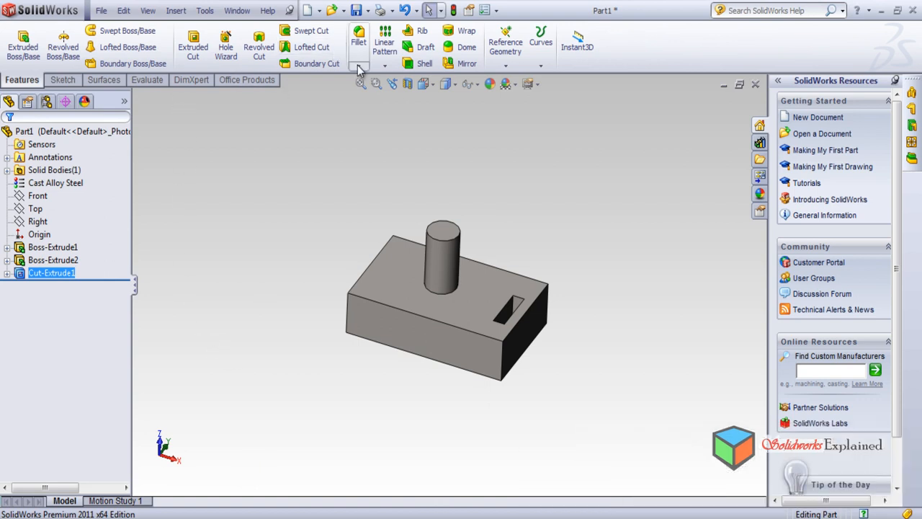
Fillet the block's front upper edge, adjoining corner edge, upper short edge beside the slot and the cylindrical boss face with a 10 mm constant radius
{"action": "left_click", "coordinate": [367, 36]}
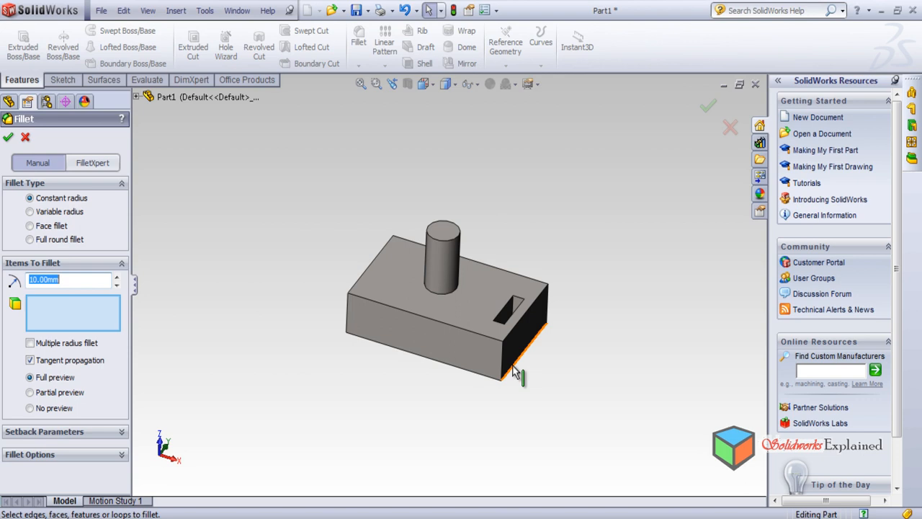
{"action": "left_click", "coordinate": [467, 332]}
{"action": "scroll", "coordinate": [513, 373], "scroll_direction": "down", "scroll_amount": 5}
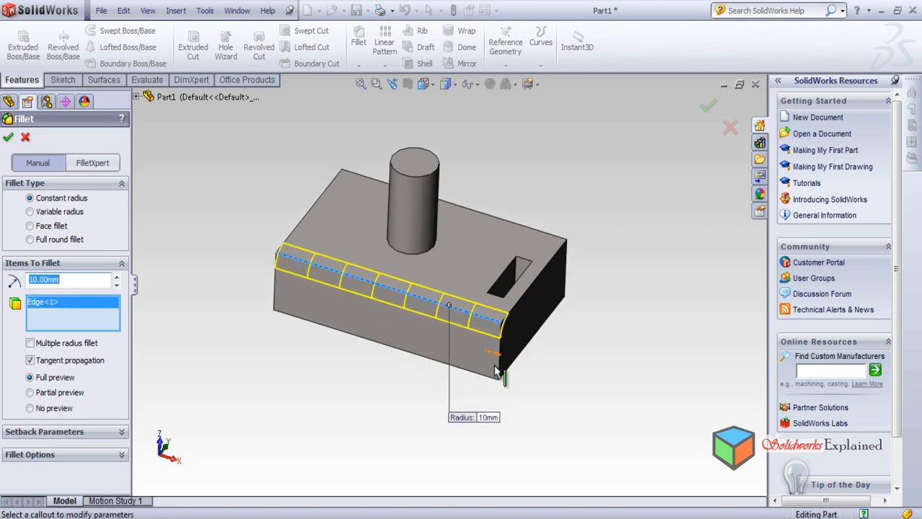
{"action": "left_click", "coordinate": [490, 343]}
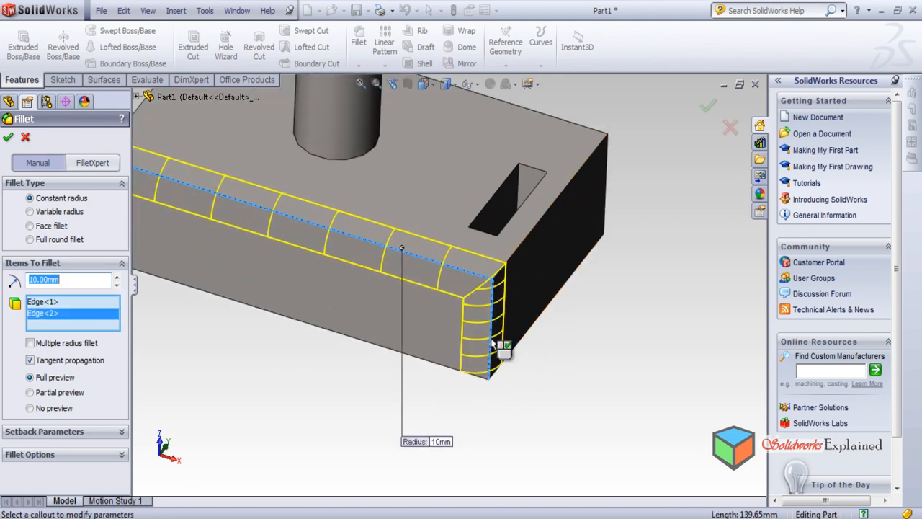
{"action": "left_click", "coordinate": [517, 263]}
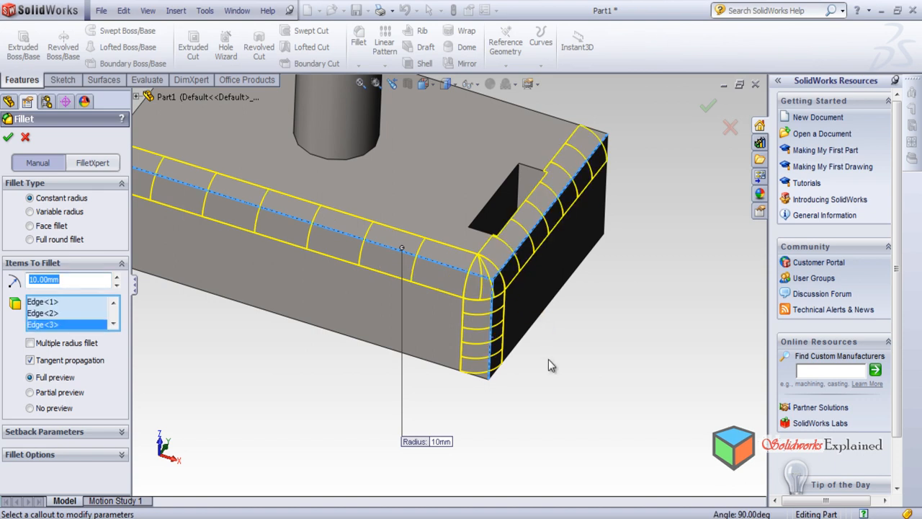
{"action": "scroll", "coordinate": [548, 359], "scroll_direction": "up", "scroll_amount": 3}
{"action": "left_click", "coordinate": [395, 146]}
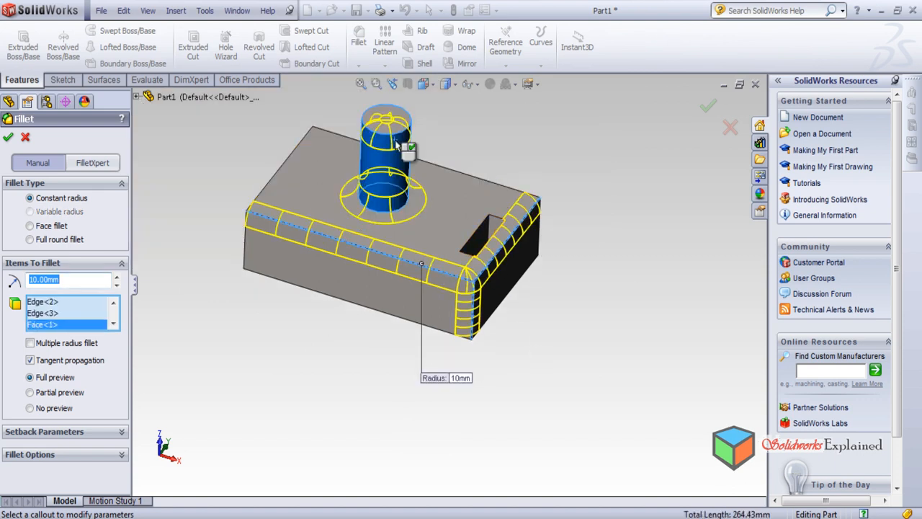
{"action": "left_click", "coordinate": [8, 137]}
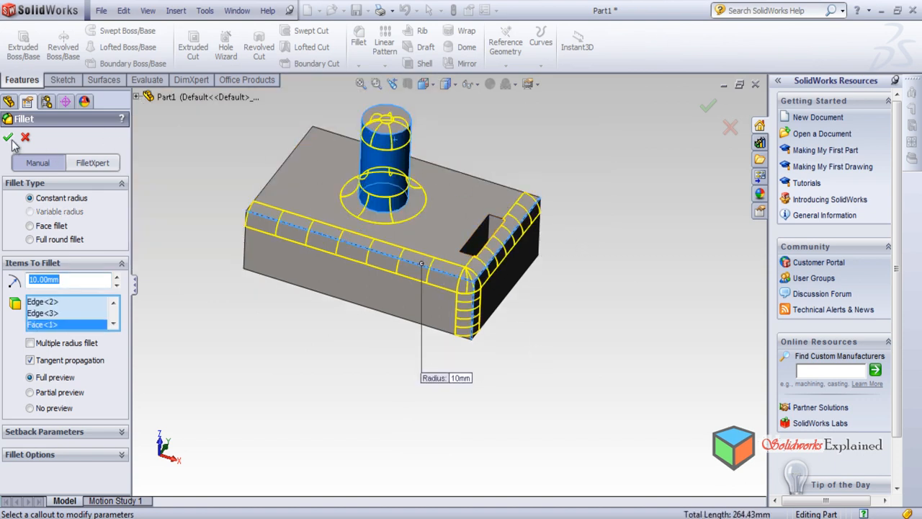
Review the part's Feature Statistics, including each feature's rebuild time, and close the report
{"action": "middle_click_drag", "start_coordinate": [385, 325], "coordinate": [400, 311]}
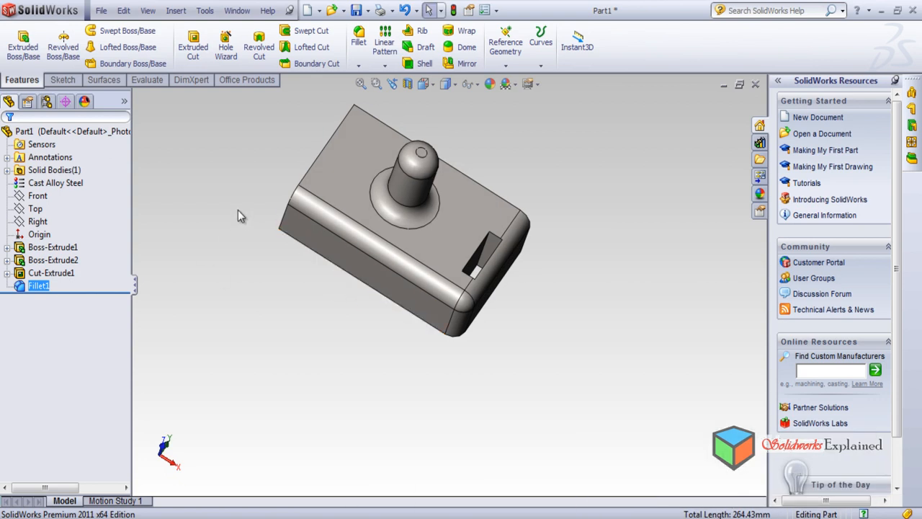
{"action": "left_click", "coordinate": [144, 79]}
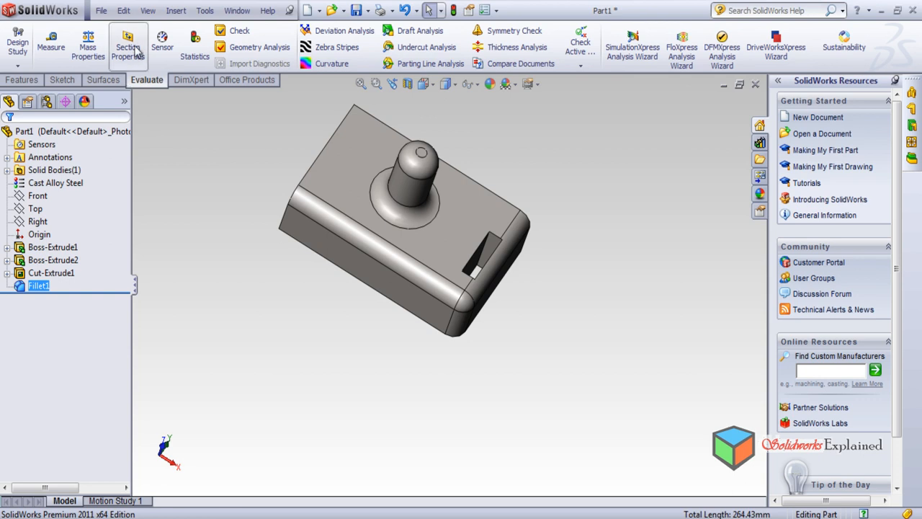
{"action": "left_click", "coordinate": [195, 51]}
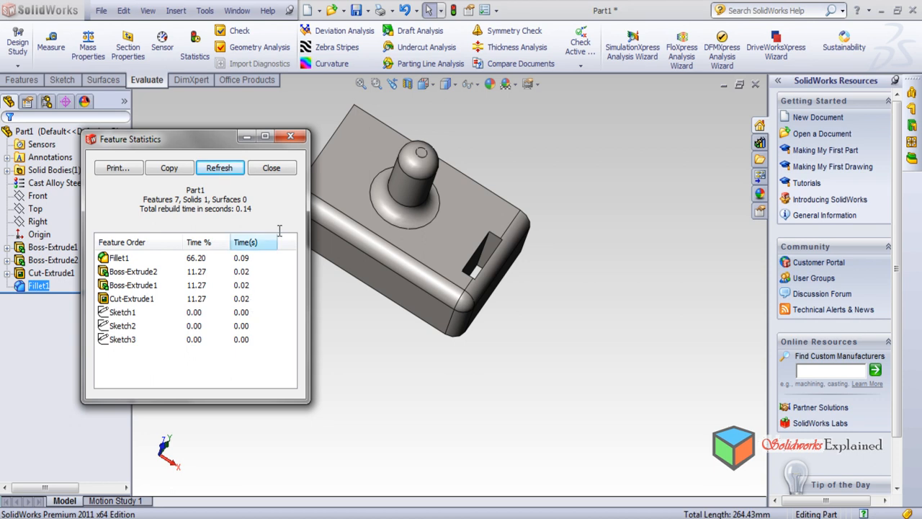
{"action": "left_click", "coordinate": [291, 137]}
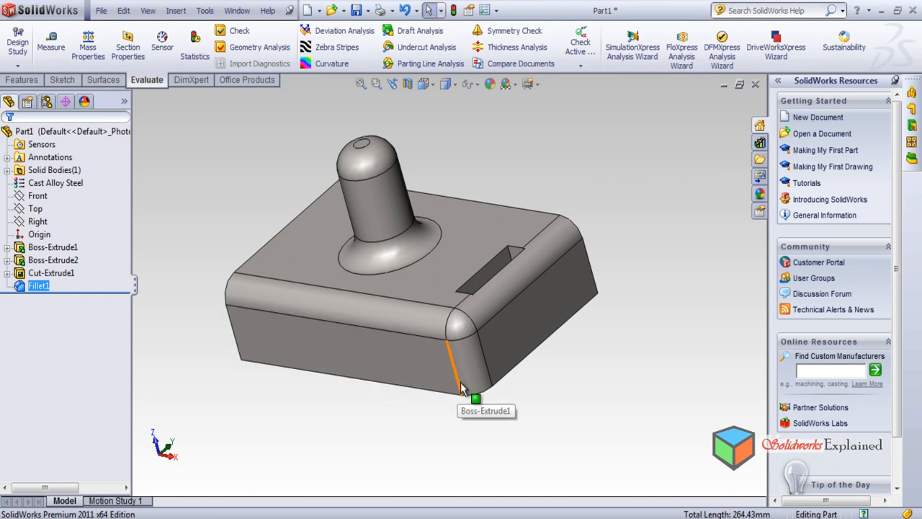
Run a Deviation Analysis on one long straight edge of the block's bottom face and examine the deviation arrows along it
{"action": "middle_click_drag", "start_coordinate": [271, 392], "coordinate": [280, 252]}
{"action": "middle_click_drag", "start_coordinate": [263, 374], "coordinate": [305, 280]}
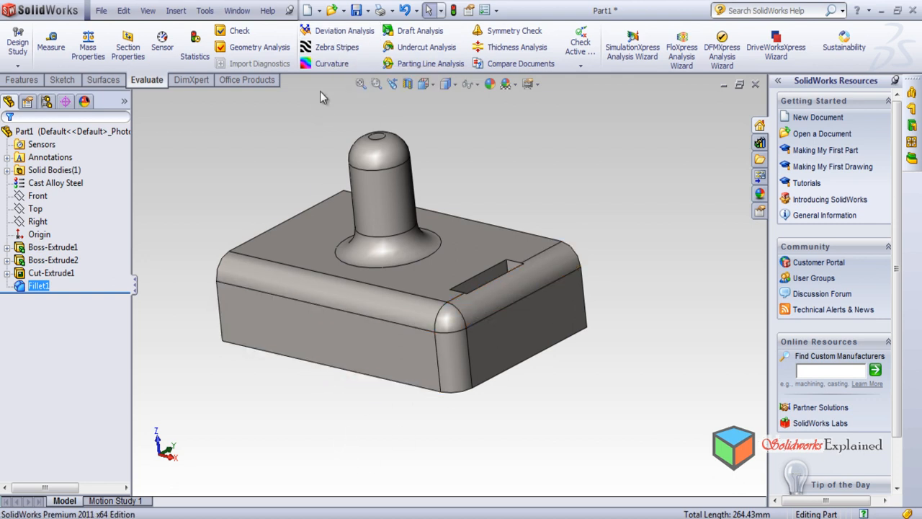
{"action": "left_click", "coordinate": [326, 31]}
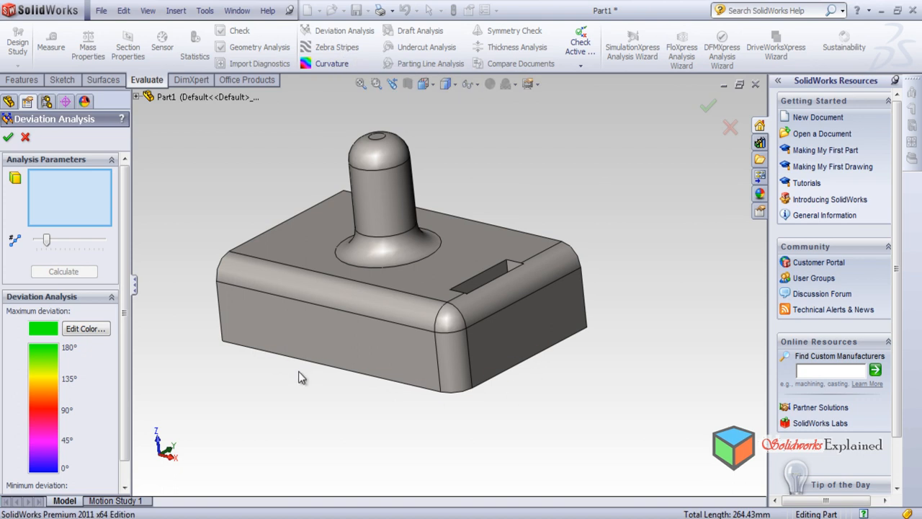
{"action": "middle_click_drag", "start_coordinate": [298, 404], "coordinate": [375, 159]}
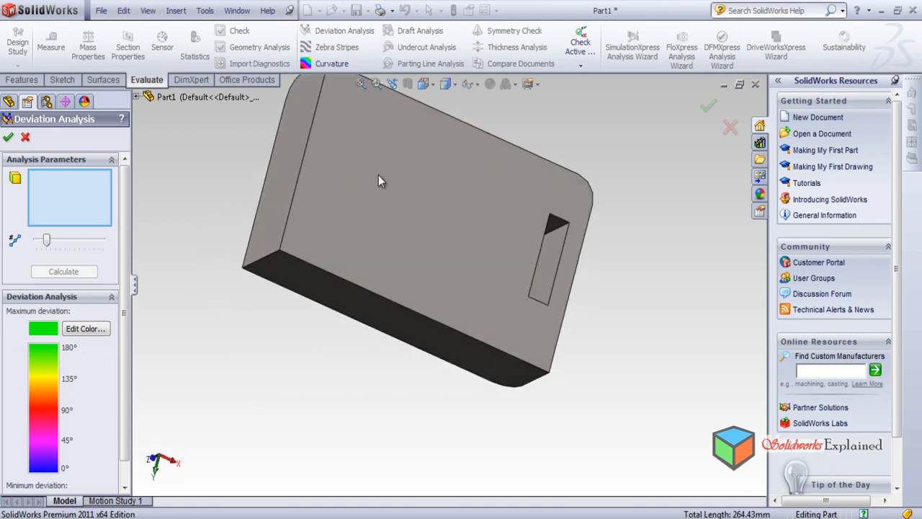
{"action": "middle_click_drag", "start_coordinate": [329, 397], "coordinate": [397, 315]}
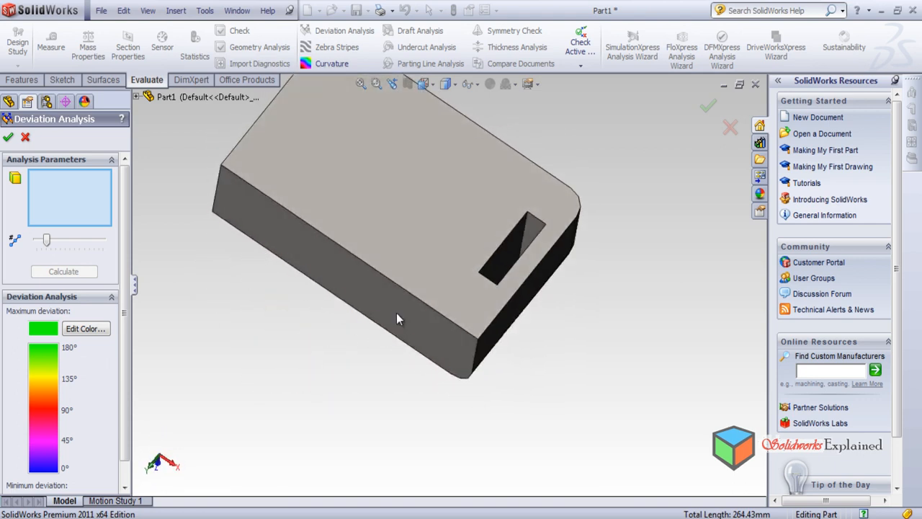
{"action": "left_click", "coordinate": [354, 258]}
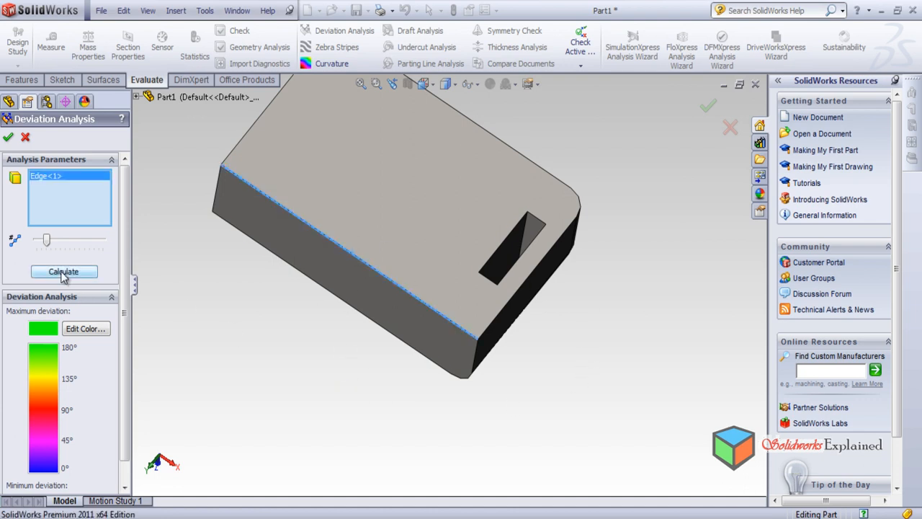
{"action": "left_click", "coordinate": [64, 271]}
{"action": "middle_click_drag", "start_coordinate": [300, 385], "coordinate": [315, 359]}
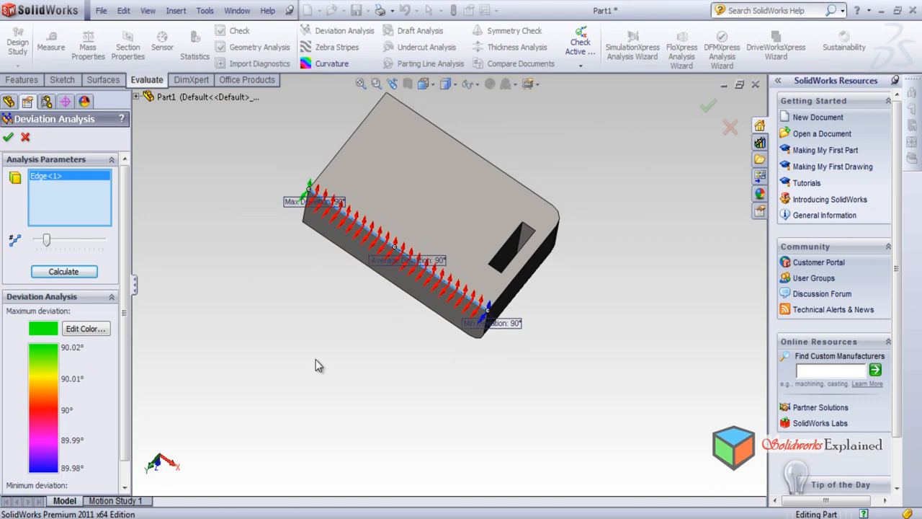
{"action": "middle_click_drag", "start_coordinate": [311, 327], "coordinate": [299, 241]}
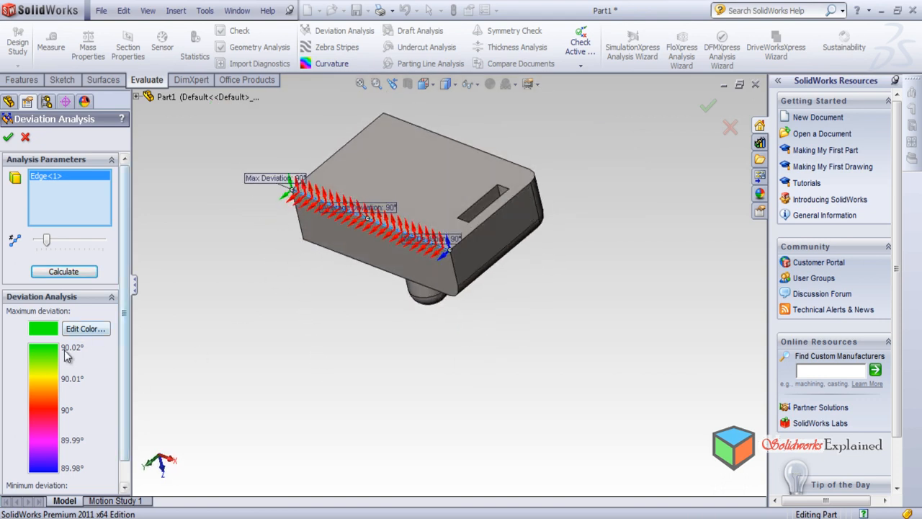
{"action": "scroll", "coordinate": [306, 189], "scroll_direction": "up", "scroll_amount": 2}
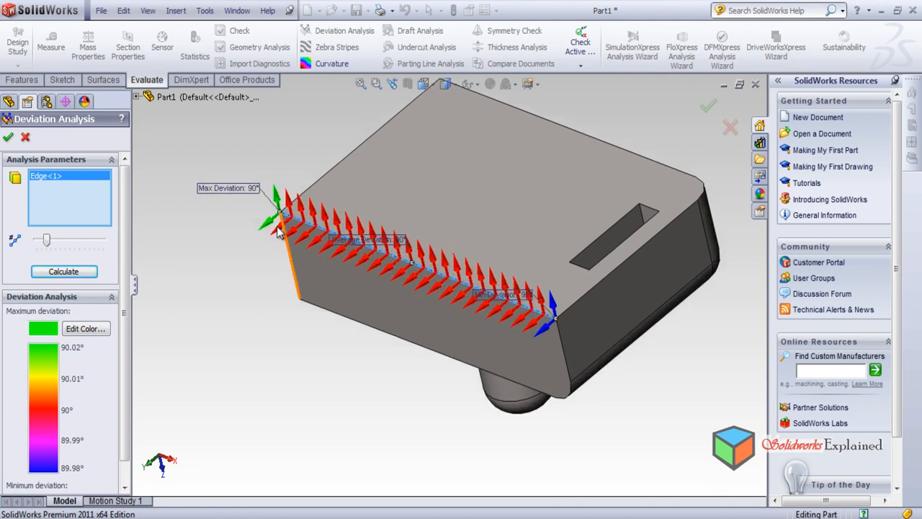
{"action": "scroll", "coordinate": [368, 289], "scroll_direction": "up", "scroll_amount": 2}
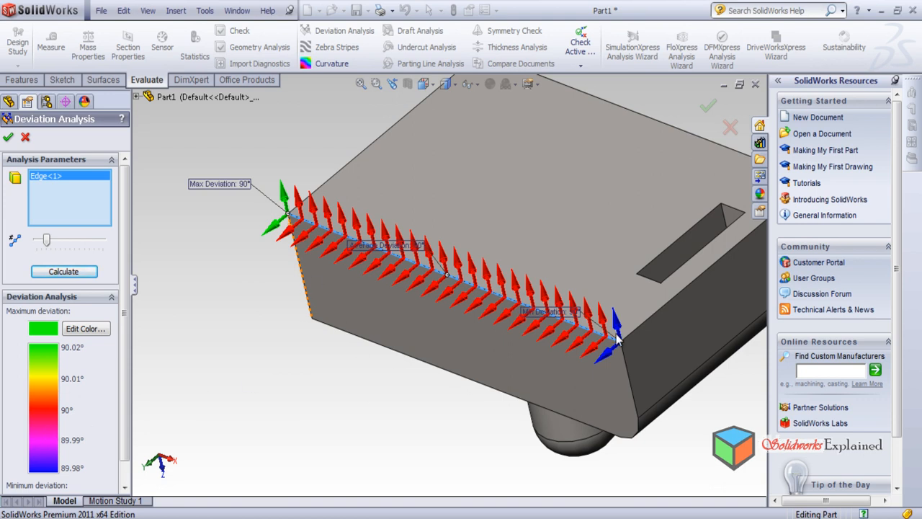
Add the slot's inner long edge on the bottom face to the Deviation Analysis, calculate, and examine the arrows on both edges
{"action": "middle_click_drag", "start_coordinate": [621, 393], "coordinate": [331, 361]}
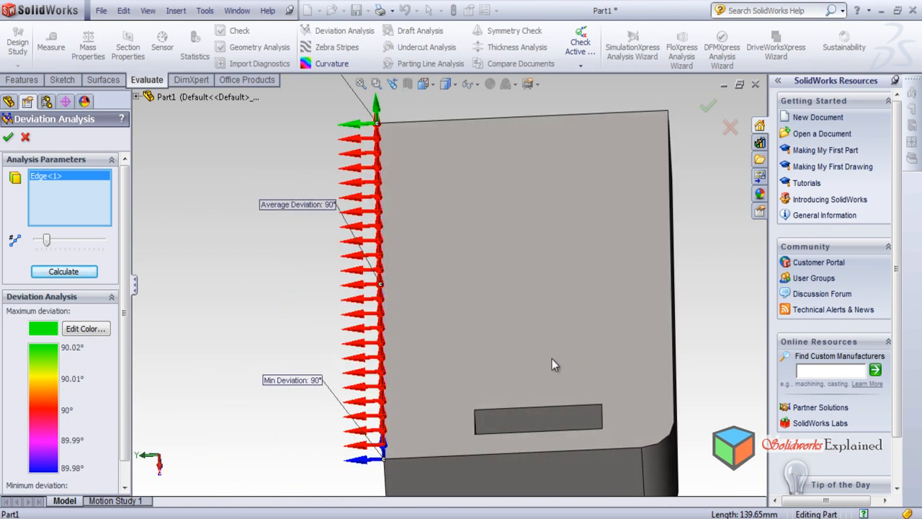
{"action": "left_click", "coordinate": [524, 409]}
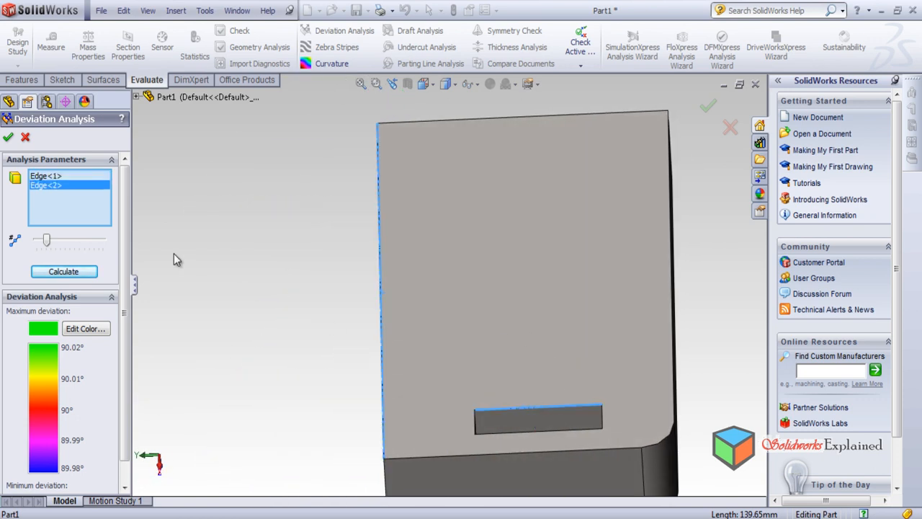
{"action": "left_click", "coordinate": [65, 272]}
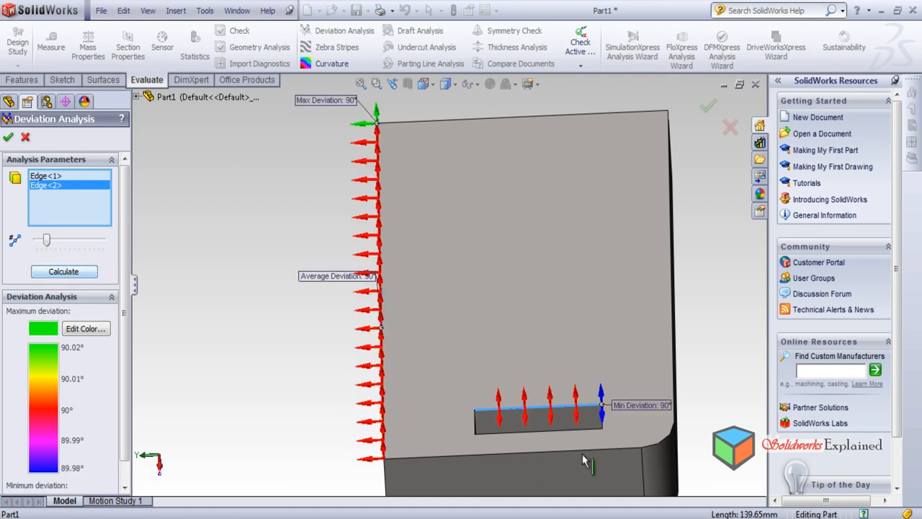
{"action": "scroll", "coordinate": [671, 431], "scroll_direction": "down", "scroll_amount": 2}
{"action": "middle_click_drag", "start_coordinate": [482, 298], "coordinate": [551, 335]}
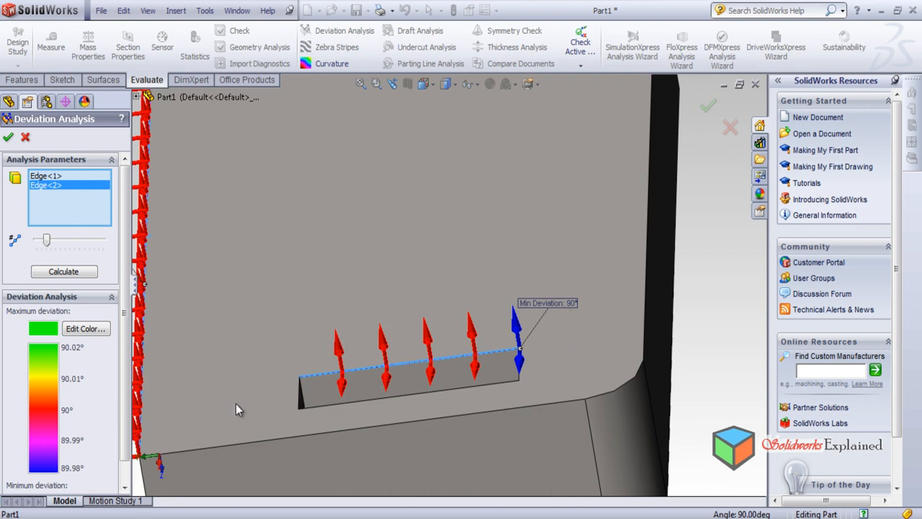
{"action": "scroll", "coordinate": [504, 338], "scroll_direction": "up", "scroll_amount": 5}
{"action": "middle_click_drag", "start_coordinate": [387, 219], "coordinate": [405, 425]}
{"action": "scroll", "coordinate": [416, 287], "scroll_direction": "down", "scroll_amount": 1}
{"action": "scroll", "coordinate": [405, 219], "scroll_direction": "up", "scroll_amount": 3}
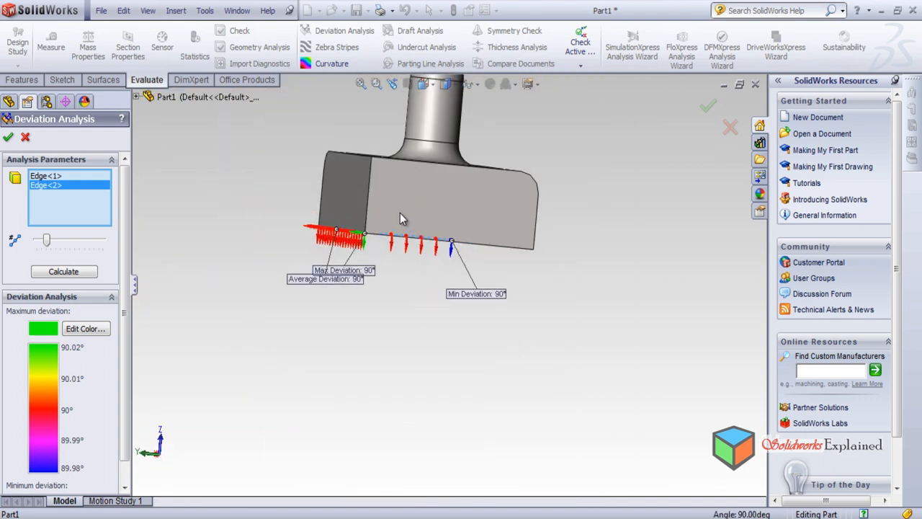
{"action": "middle_click_drag", "start_coordinate": [425, 142], "coordinate": [414, 209]}
{"action": "middle_click_drag", "start_coordinate": [490, 267], "coordinate": [482, 294]}
{"action": "scroll", "coordinate": [561, 256], "scroll_direction": "down", "scroll_amount": 3}
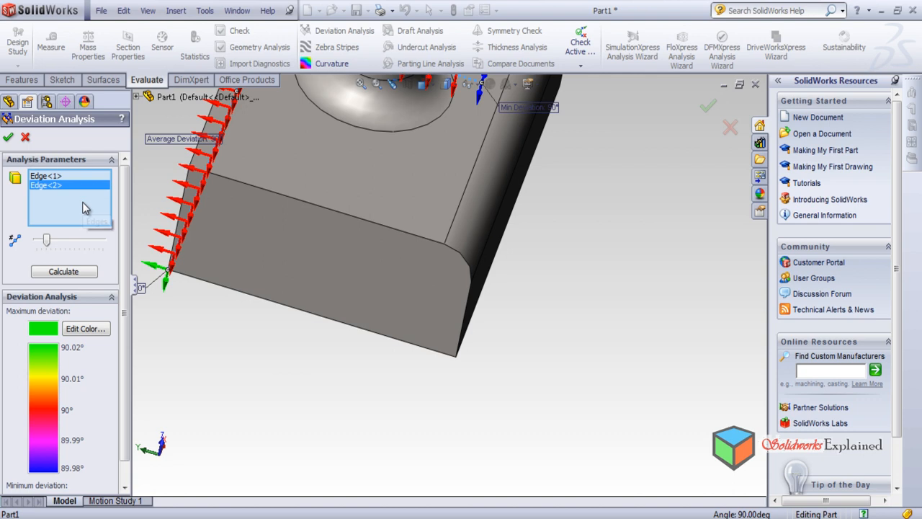
Replace both analysed edges with the arc edge at the long upper fillet's open end, calculate, and examine its deviation arrows
{"action": "key", "text": "Delete"}
{"action": "left_click", "coordinate": [52, 175]}
{"action": "key", "text": "Delete"}
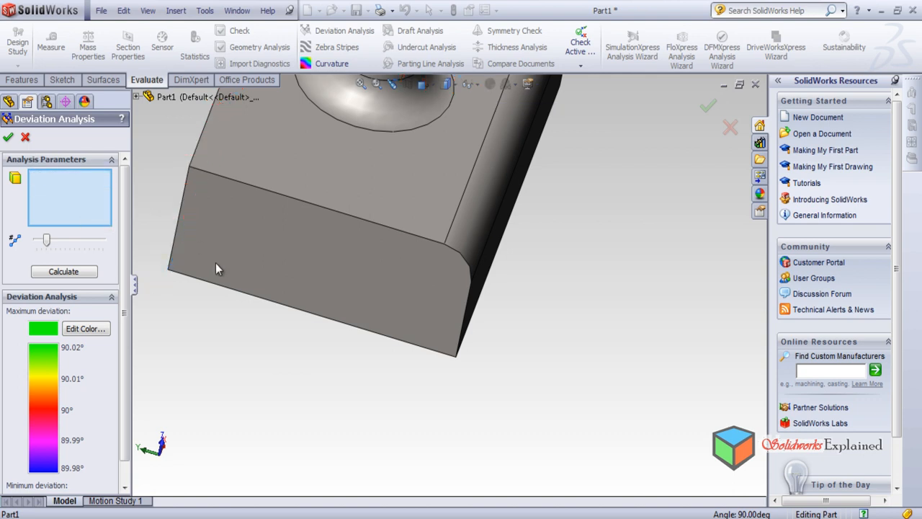
{"action": "left_click", "coordinate": [461, 259]}
{"action": "left_click", "coordinate": [63, 271]}
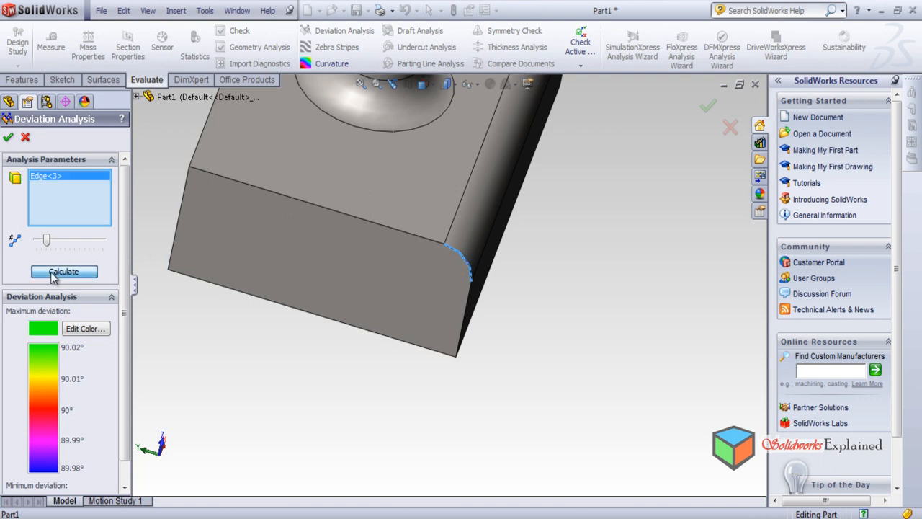
{"action": "scroll", "coordinate": [446, 261], "scroll_direction": "down", "scroll_amount": 2}
{"action": "scroll", "coordinate": [458, 206], "scroll_direction": "down", "scroll_amount": 2}
{"action": "middle_click_drag", "start_coordinate": [401, 206], "coordinate": [404, 249]}
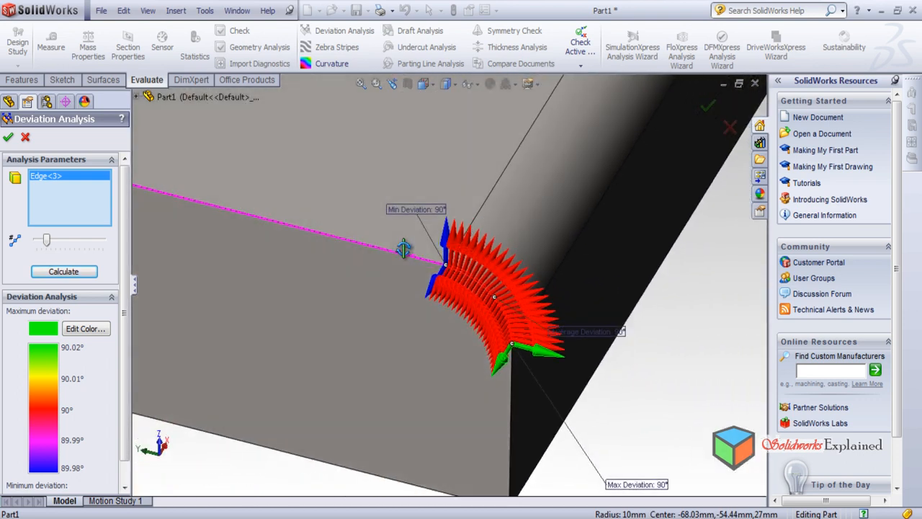
{"action": "scroll", "coordinate": [528, 287], "scroll_direction": "down", "scroll_amount": 2}
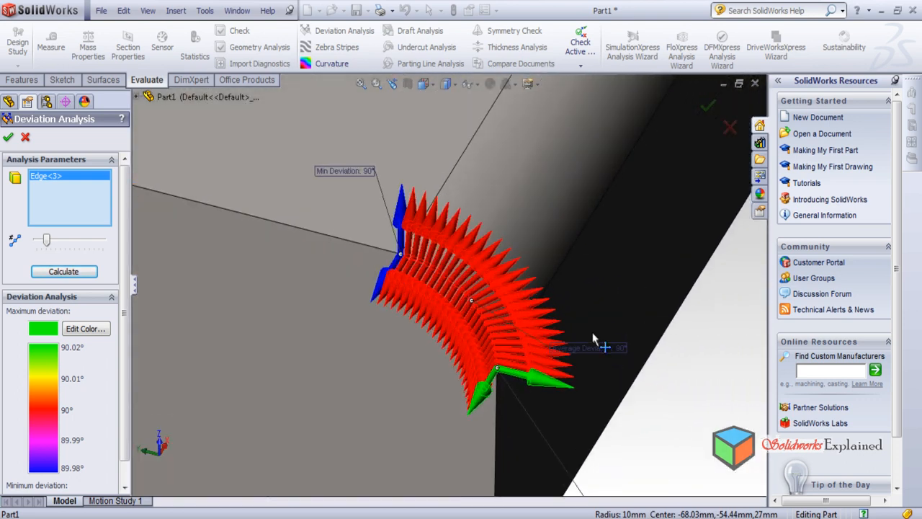
{"action": "mouse_move", "coordinate": [374, 247]}
{"action": "middle_mouse_down"}
{"action": "mouse_move", "coordinate": [331, 153]}
{"action": "mouse_move", "coordinate": [367, 172]}
{"action": "mouse_move", "coordinate": [357, 201]}
{"action": "mouse_move", "coordinate": [363, 259]}
{"action": "middle_mouse_up"}
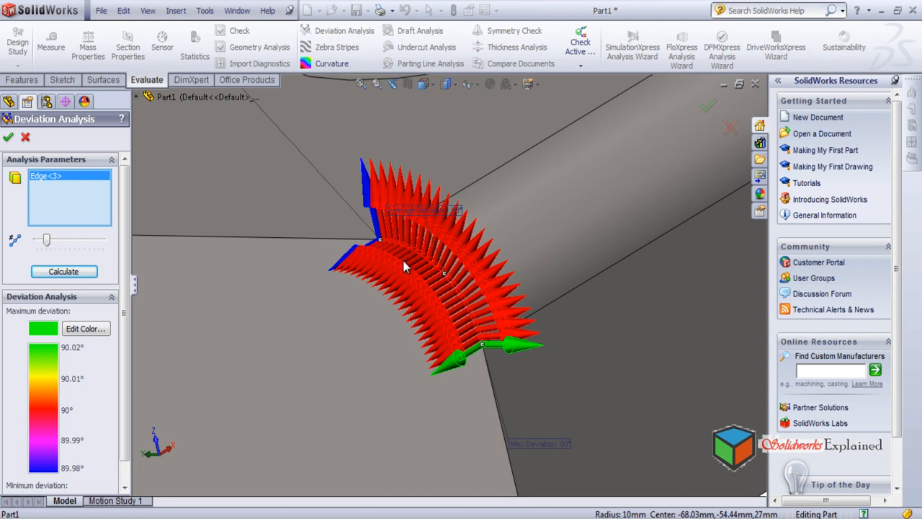
Reduce the number of sample points, recalculate the fillet end arc's deviation, and inspect the arrow pairs up close
{"action": "left_click_drag", "start_coordinate": [52, 248], "coordinate": [41, 247]}
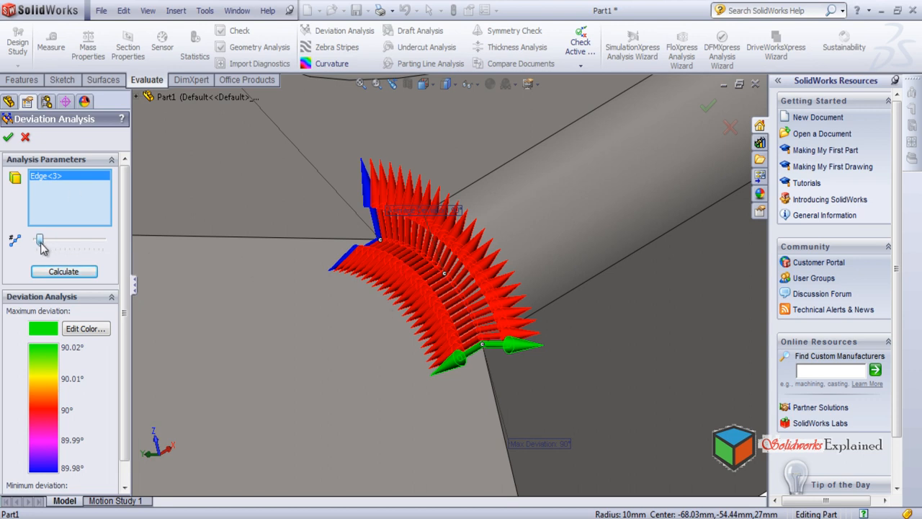
{"action": "left_click", "coordinate": [62, 273]}
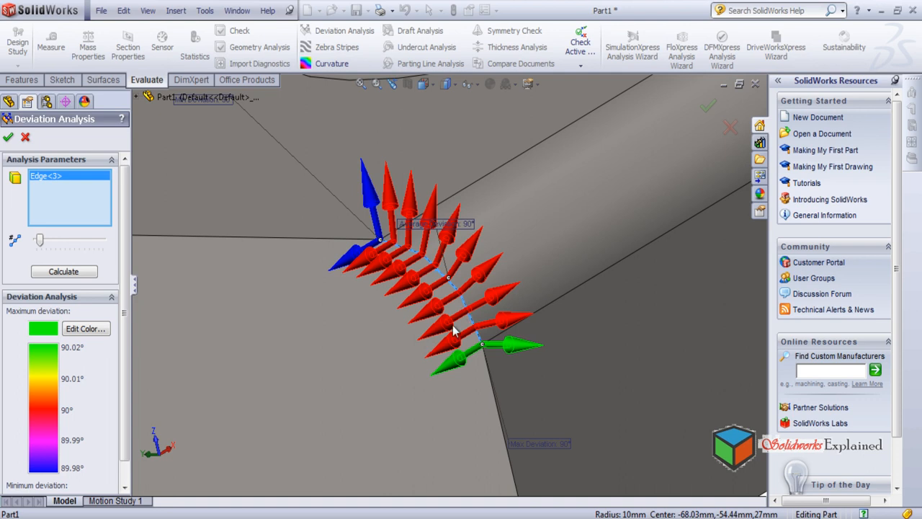
{"action": "middle_click_drag", "start_coordinate": [375, 282], "coordinate": [403, 308]}
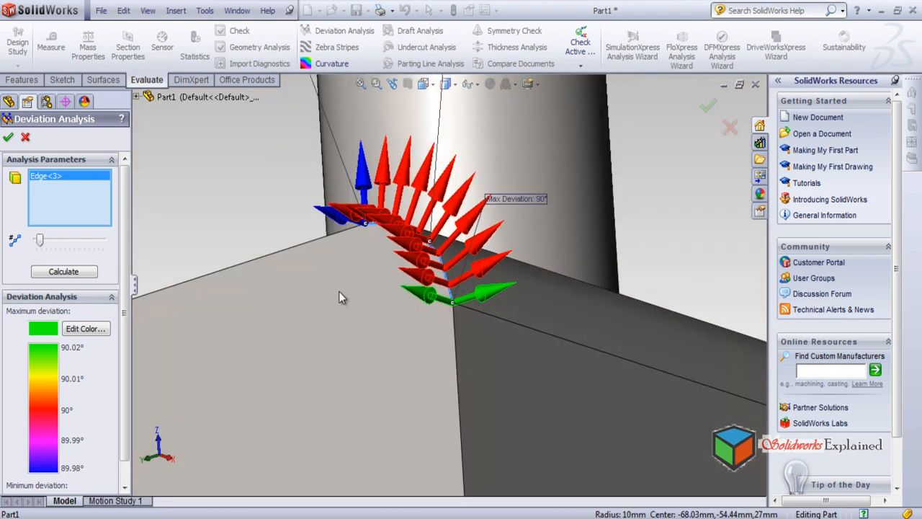
{"action": "mouse_move", "coordinate": [391, 313]}
{"action": "middle_mouse_down"}
{"action": "mouse_move", "coordinate": [368, 205]}
{"action": "mouse_move", "coordinate": [353, 261]}
{"action": "mouse_move", "coordinate": [370, 310]}
{"action": "mouse_move", "coordinate": [396, 305]}
{"action": "middle_mouse_up"}
{"action": "scroll", "coordinate": [461, 286], "scroll_direction": "down", "scroll_amount": 4}
{"action": "scroll", "coordinate": [360, 303], "scroll_direction": "down", "scroll_amount": 4}
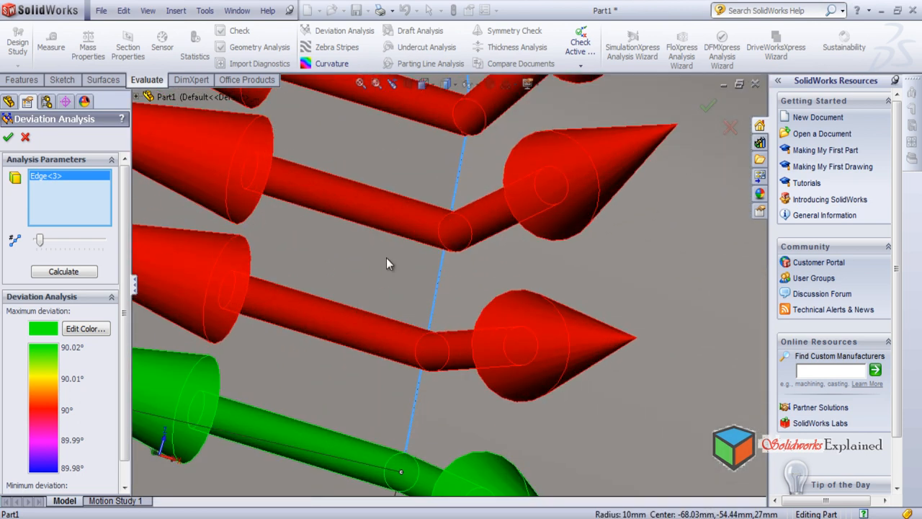
{"action": "scroll", "coordinate": [456, 272], "scroll_direction": "up", "scroll_amount": 10}
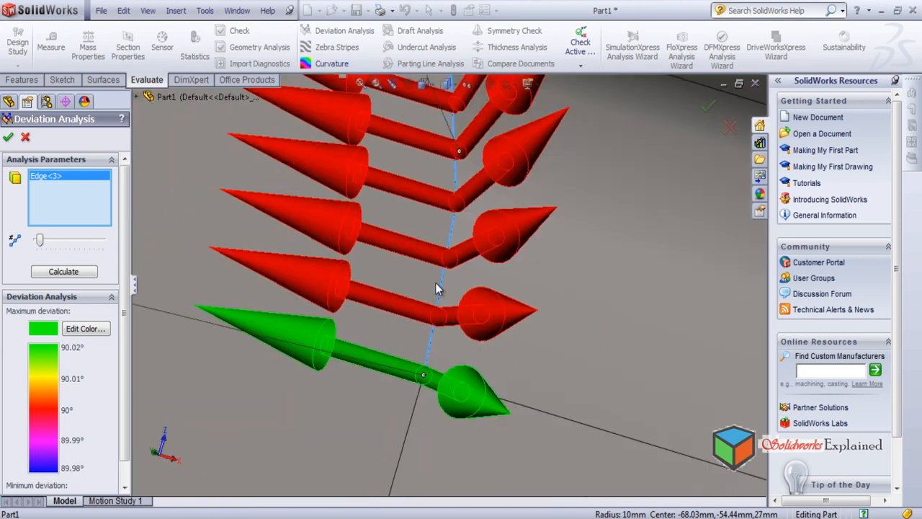
{"action": "scroll", "coordinate": [456, 270], "scroll_direction": "up", "scroll_amount": 5}
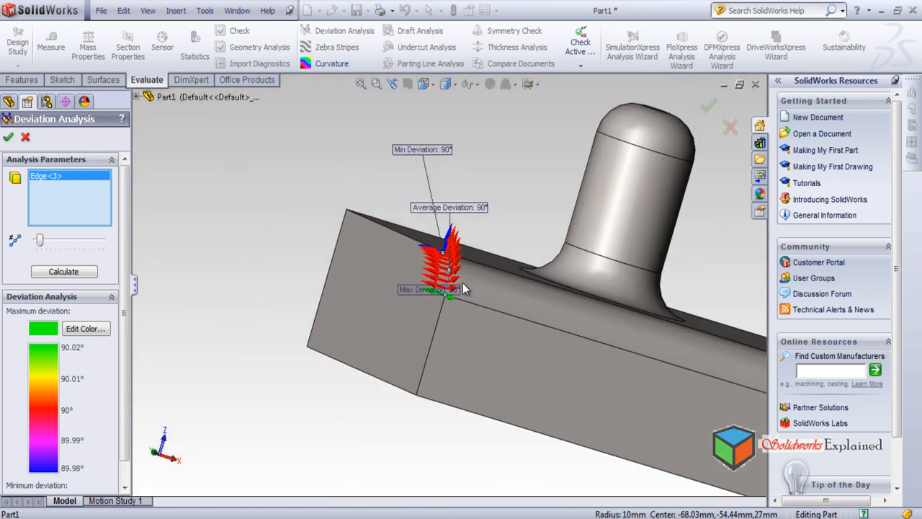
Examine the fillet end arc's deviation arrows relative to the adjoining faces from the side, above and below the block
{"action": "middle_click_drag", "start_coordinate": [449, 306], "coordinate": [447, 335]}
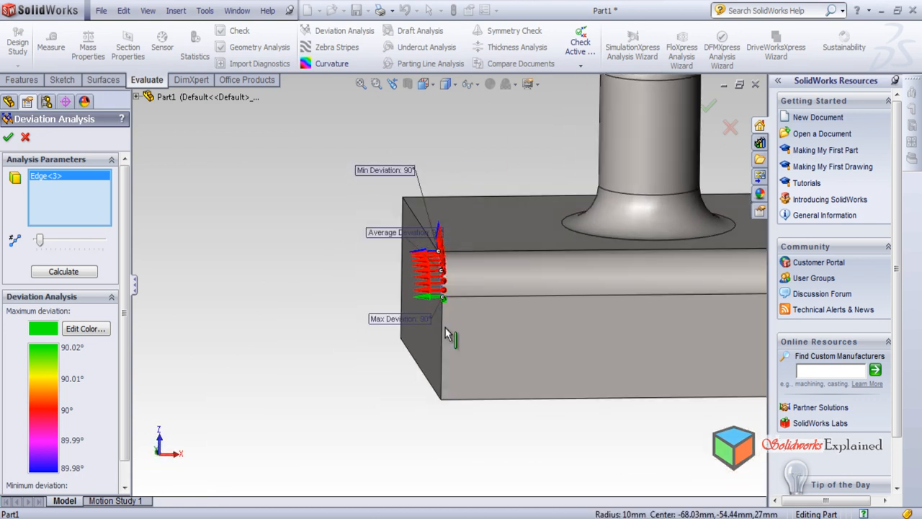
{"action": "scroll", "coordinate": [456, 296], "scroll_direction": "up", "scroll_amount": 8}
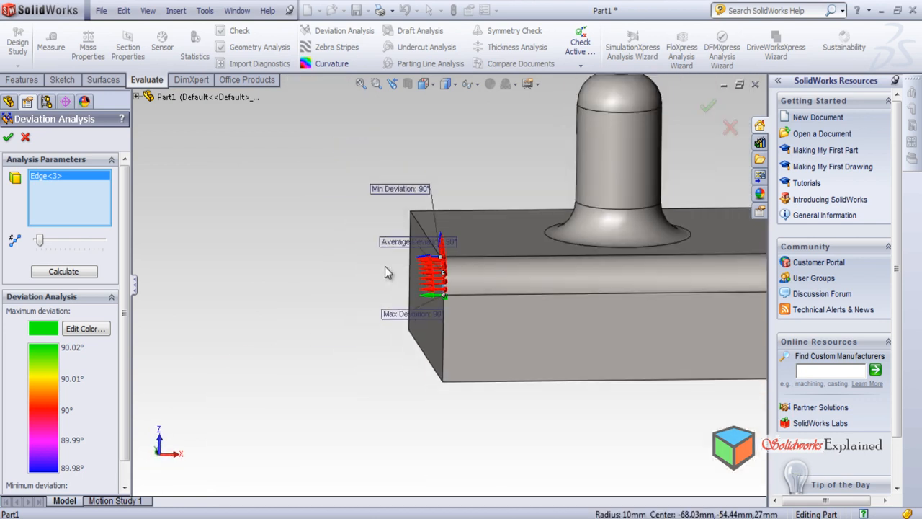
{"action": "middle_click_drag", "start_coordinate": [603, 335], "coordinate": [592, 379]}
{"action": "scroll", "coordinate": [553, 308], "scroll_direction": "down", "scroll_amount": 6}
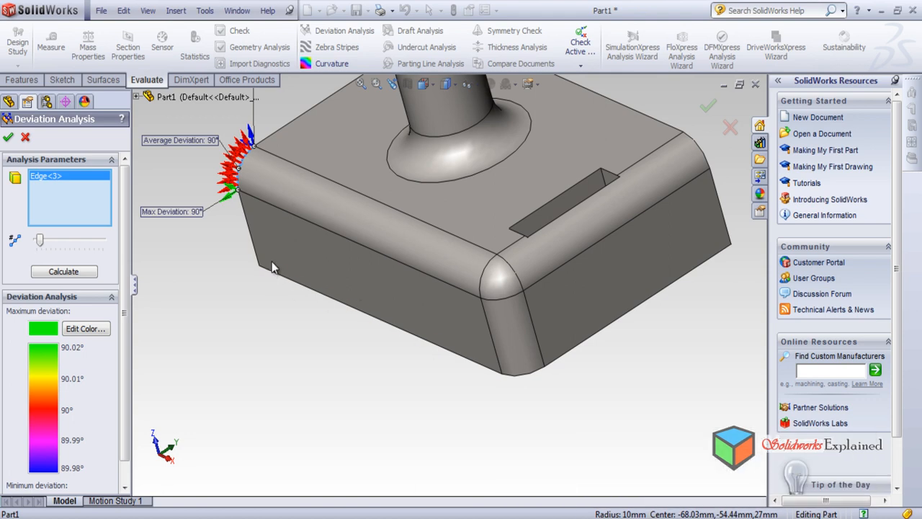
{"action": "scroll", "coordinate": [256, 245], "scroll_direction": "up", "scroll_amount": 8}
{"action": "middle_click_drag", "start_coordinate": [291, 307], "coordinate": [360, 315]}
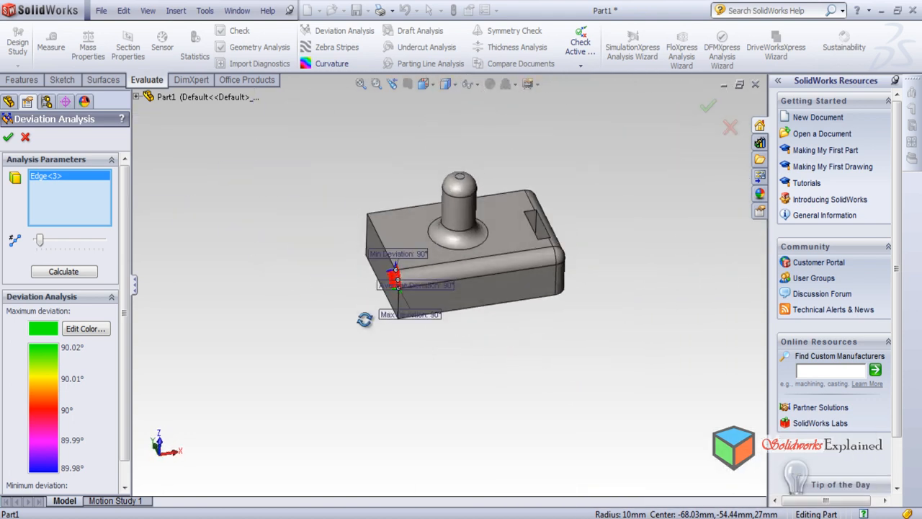
{"action": "scroll", "coordinate": [385, 262], "scroll_direction": "down", "scroll_amount": 8}
{"action": "scroll", "coordinate": [515, 318], "scroll_direction": "down", "scroll_amount": 3}
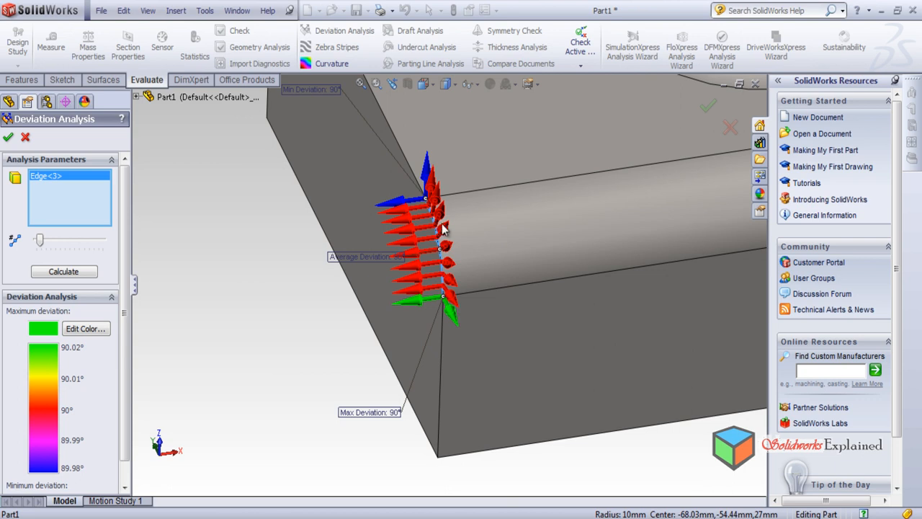
{"action": "middle_click_drag", "start_coordinate": [464, 310], "coordinate": [435, 113]}
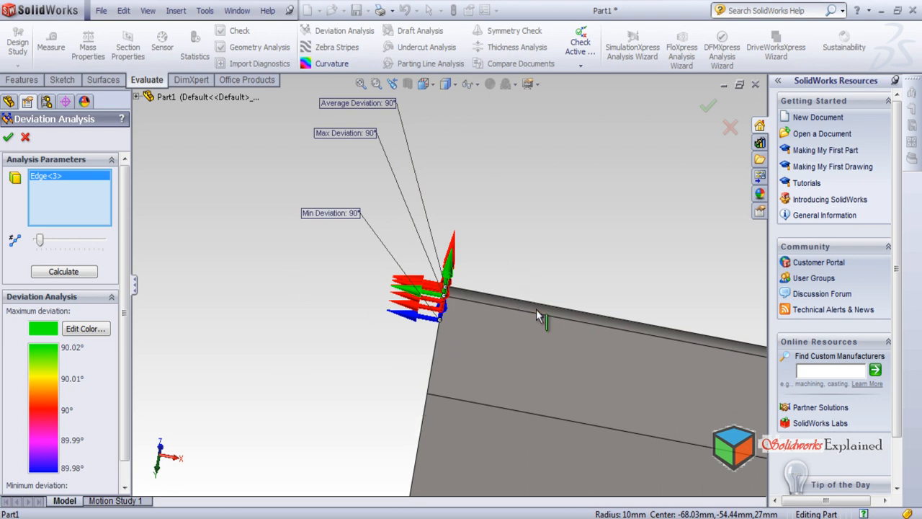
{"action": "scroll", "coordinate": [443, 320], "scroll_direction": "down", "scroll_amount": 3}
{"action": "scroll", "coordinate": [427, 310], "scroll_direction": "up", "scroll_amount": 8}
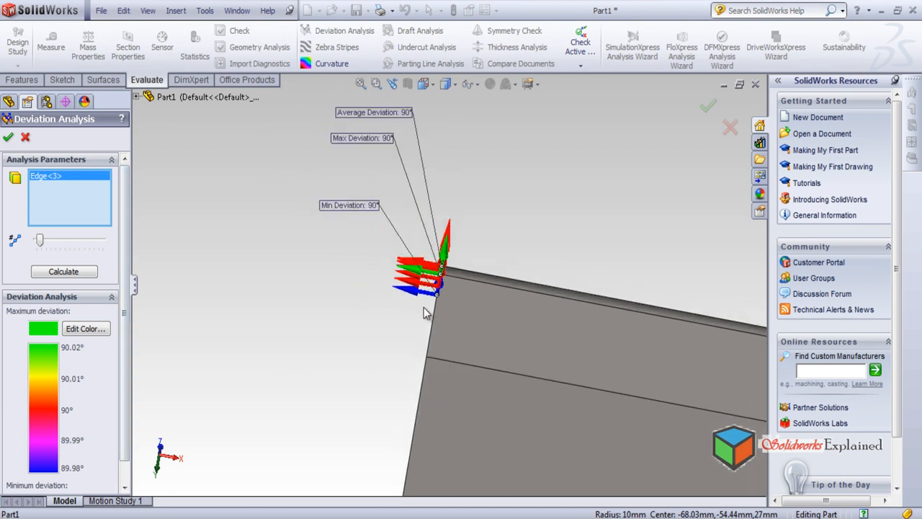
Add the arc edge between the rounded corner and the slot-side fillet to the Deviation Analysis and calculate
{"action": "scroll", "coordinate": [702, 368], "scroll_direction": "up", "scroll_amount": 2}
{"action": "middle_click_drag", "start_coordinate": [579, 266], "coordinate": [540, 467]}
{"action": "scroll", "coordinate": [554, 454], "scroll_direction": "down", "scroll_amount": 6}
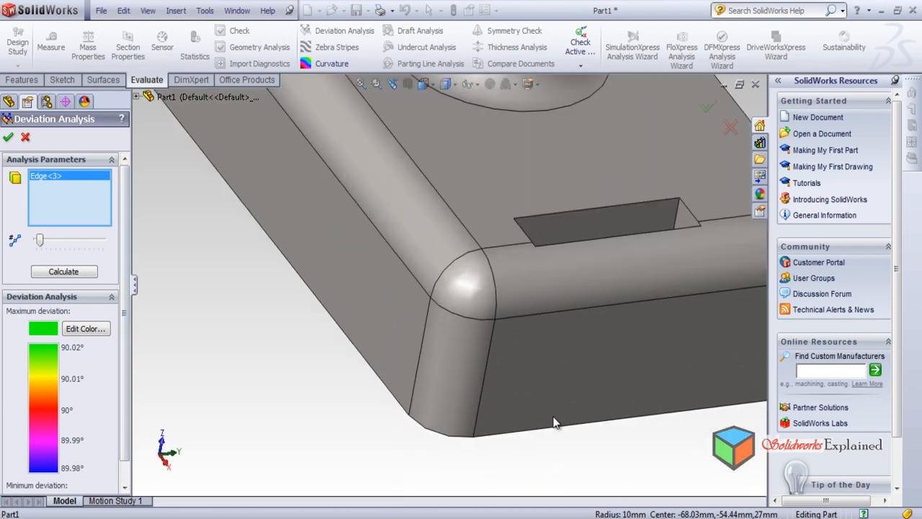
{"action": "left_click", "coordinate": [498, 300]}
{"action": "middle_click_drag", "start_coordinate": [297, 364], "coordinate": [460, 219]}
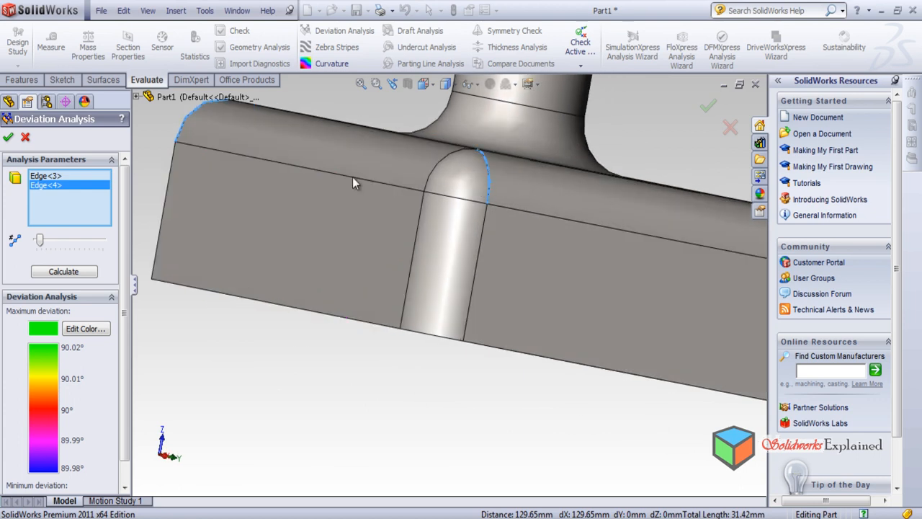
{"action": "left_click", "coordinate": [64, 270]}
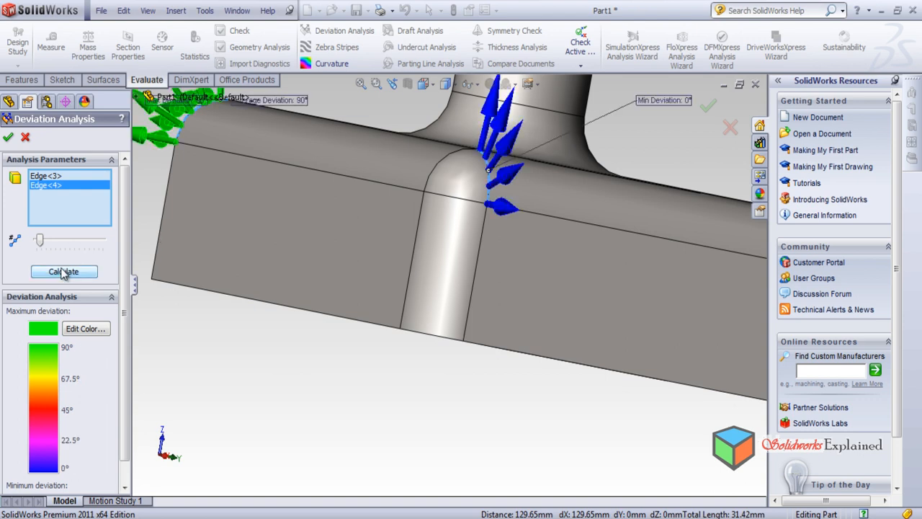
Compare the deviation arrow colours on the rounded corner's arc edge with those on the long fillet's end arc
{"action": "middle_click_drag", "start_coordinate": [141, 259], "coordinate": [198, 261]}
{"action": "scroll", "coordinate": [198, 255], "scroll_direction": "down", "scroll_amount": 1}
{"action": "scroll", "coordinate": [328, 188], "scroll_direction": "down", "scroll_amount": 1}
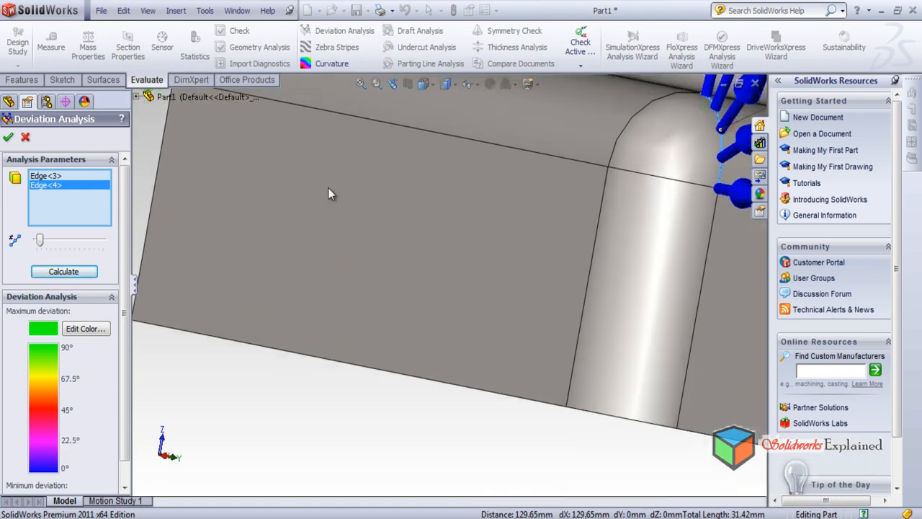
{"action": "scroll", "coordinate": [344, 215], "scroll_direction": "up", "scroll_amount": 3}
{"action": "scroll", "coordinate": [344, 215], "scroll_direction": "up", "scroll_amount": 2}
{"action": "scroll", "coordinate": [652, 276], "scroll_direction": "down", "scroll_amount": 2}
{"action": "scroll", "coordinate": [523, 212], "scroll_direction": "down", "scroll_amount": 1}
{"action": "middle_click", "coordinate": [503, 264]}
{"action": "middle_click_drag", "start_coordinate": [502, 263], "coordinate": [136, 402]}
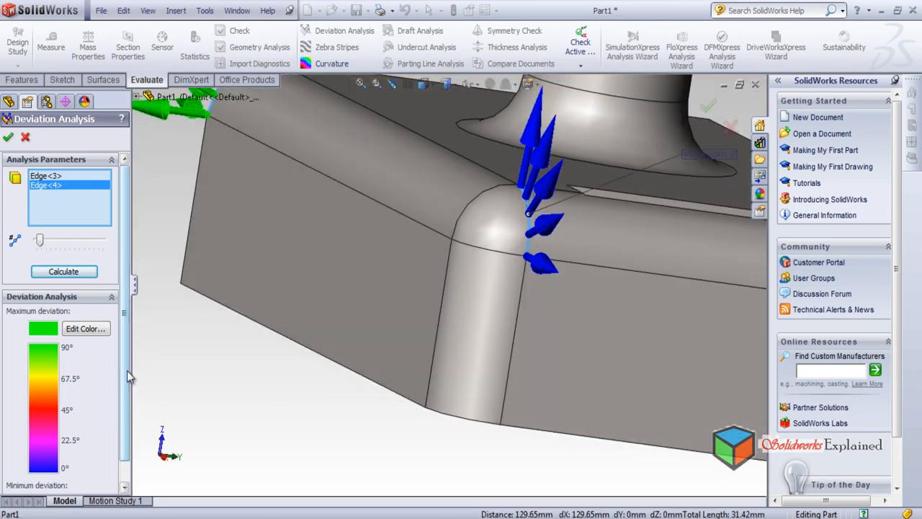
Remove the long fillet's end arc from the analysis, recalculate for the corner arc alone, and examine its arrows from several directions
{"action": "left_click", "coordinate": [43, 177]}
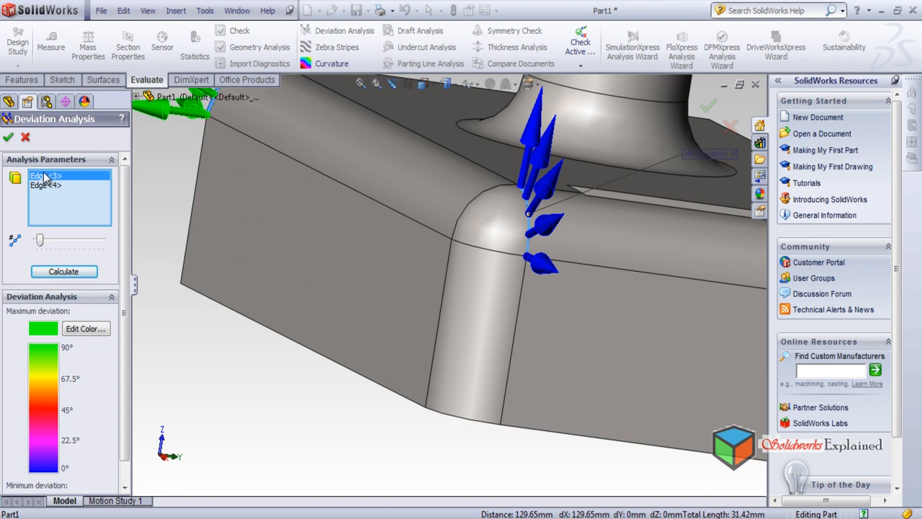
{"action": "key", "text": "Delete"}
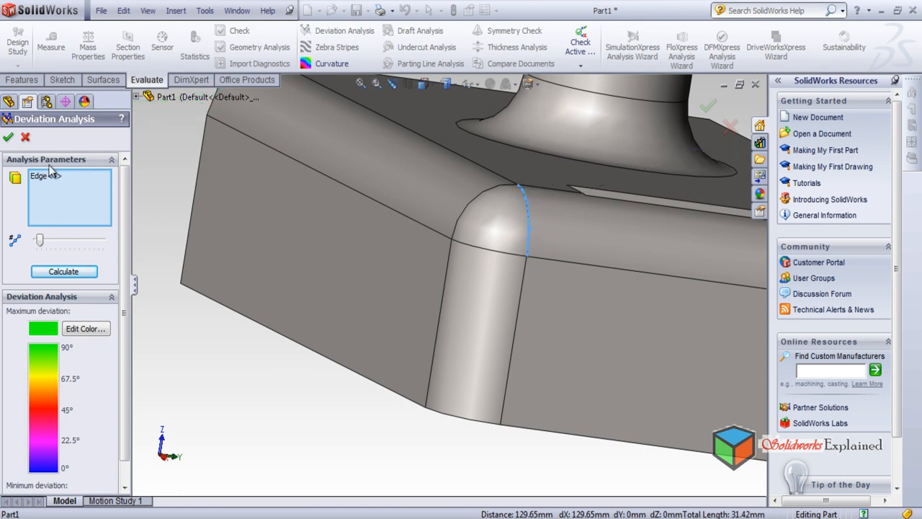
{"action": "left_click", "coordinate": [63, 273]}
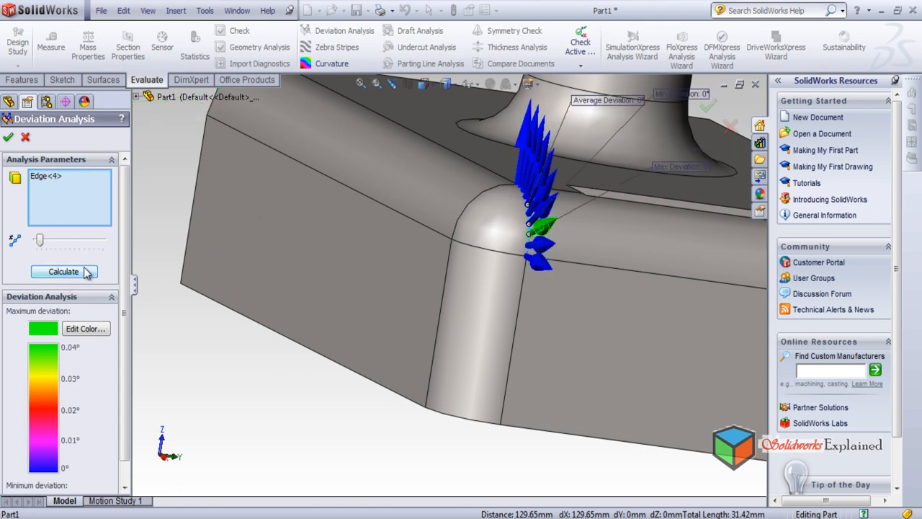
{"action": "middle_click_drag", "start_coordinate": [508, 266], "coordinate": [498, 178]}
{"action": "middle_click_drag", "start_coordinate": [564, 215], "coordinate": [447, 247]}
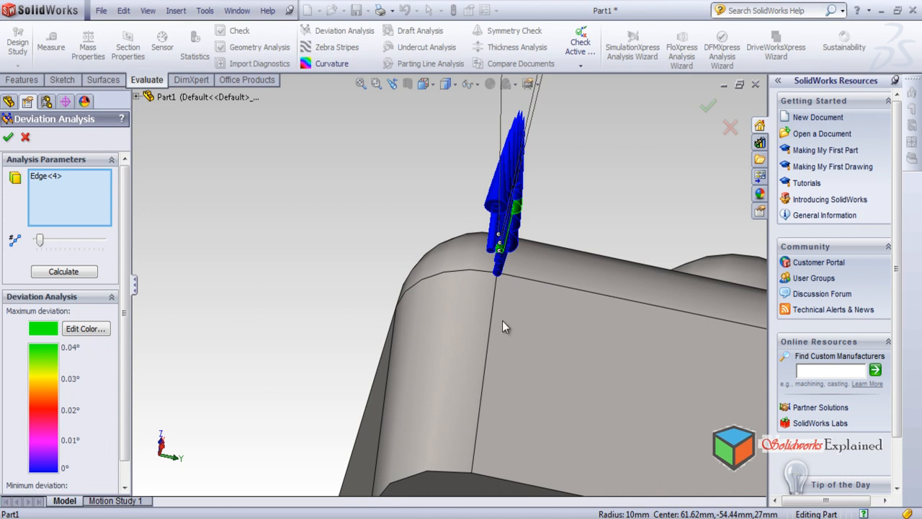
{"action": "scroll", "coordinate": [499, 263], "scroll_direction": "down", "scroll_amount": 1}
{"action": "scroll", "coordinate": [472, 266], "scroll_direction": "up", "scroll_amount": 6}
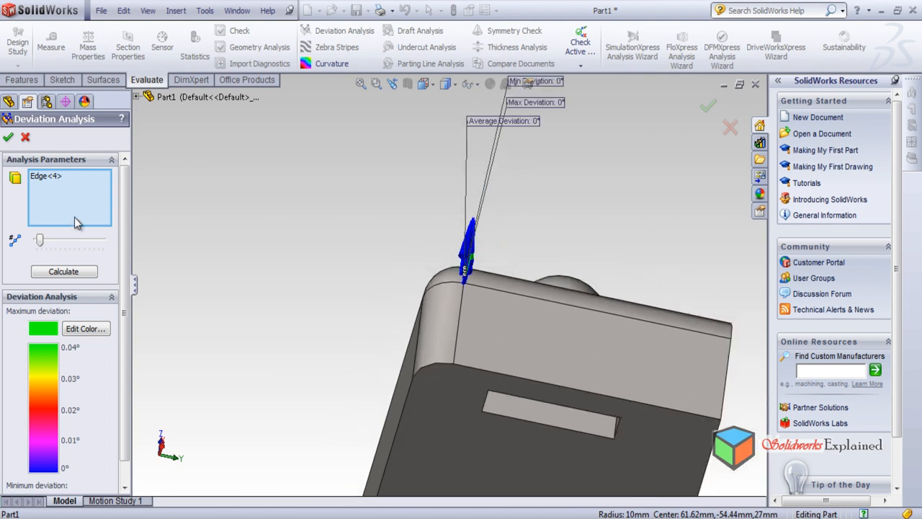
{"action": "middle_click_drag", "start_coordinate": [573, 326], "coordinate": [588, 119]}
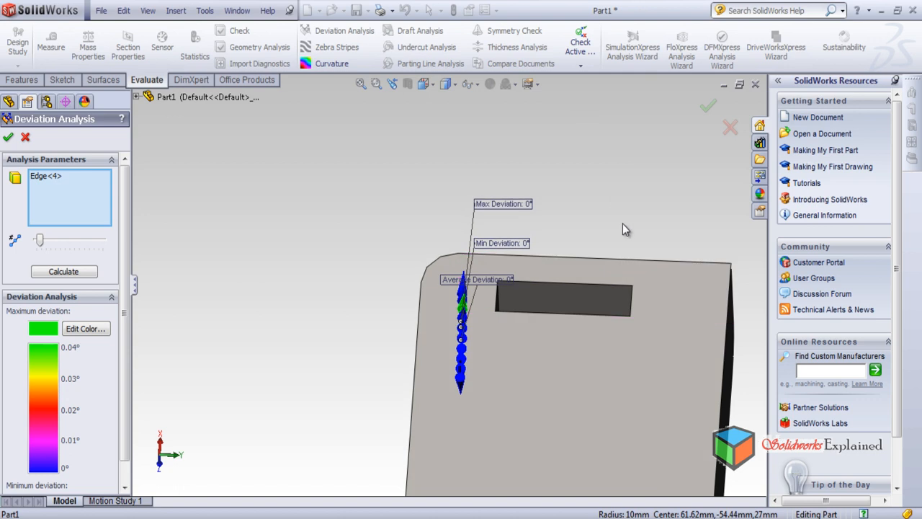
Add the long edge between the slot-side fillet and the end face to the Deviation Analysis, calculate, and examine its arrows
{"action": "middle_click_drag", "start_coordinate": [604, 225], "coordinate": [589, 353]}
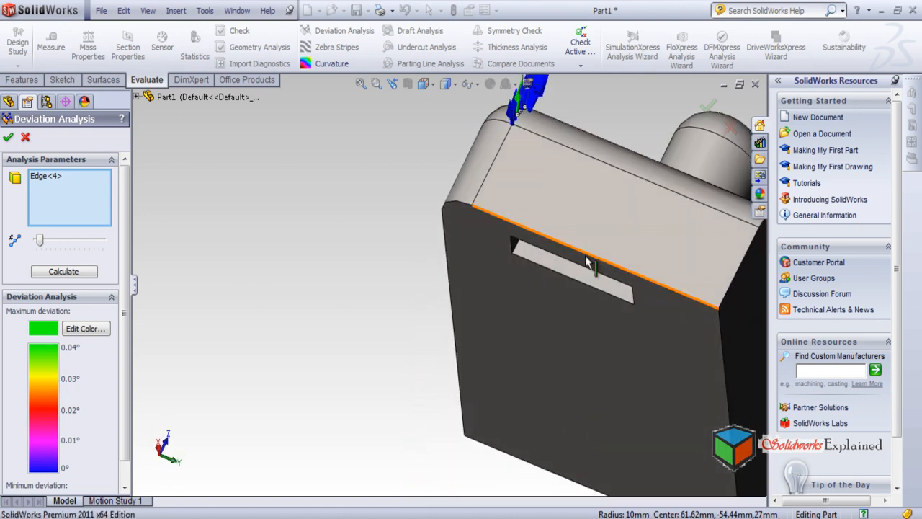
{"action": "scroll", "coordinate": [510, 168], "scroll_direction": "down", "scroll_amount": 2}
{"action": "left_click", "coordinate": [587, 159]}
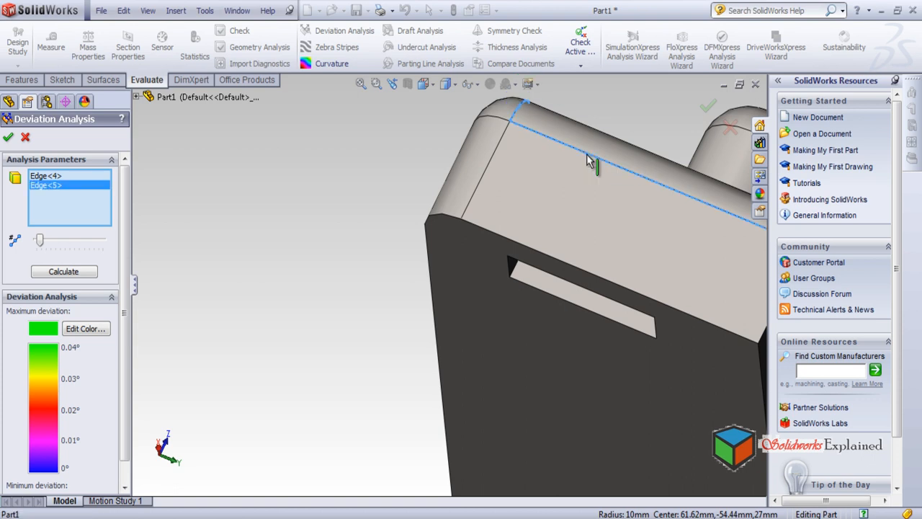
{"action": "left_click", "coordinate": [63, 272]}
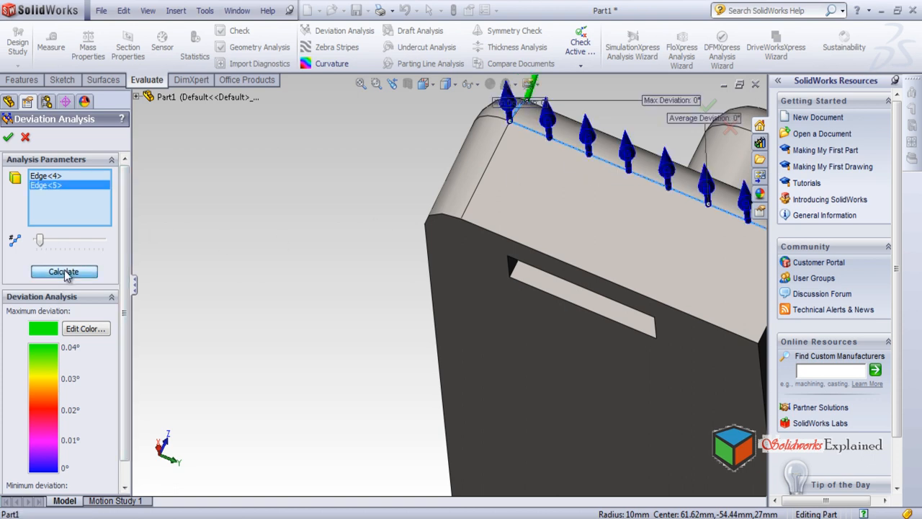
{"action": "scroll", "coordinate": [222, 216], "scroll_direction": "down", "scroll_amount": 1}
{"action": "scroll", "coordinate": [209, 189], "scroll_direction": "down", "scroll_amount": 1}
{"action": "scroll", "coordinate": [209, 217], "scroll_direction": "up", "scroll_amount": 5}
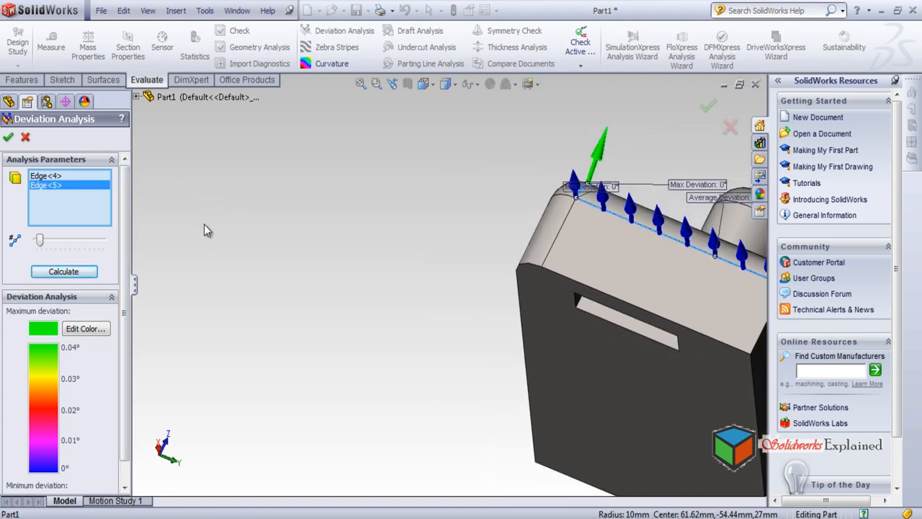
{"action": "scroll", "coordinate": [560, 195], "scroll_direction": "down", "scroll_amount": 3}
{"action": "middle_click_drag", "start_coordinate": [525, 330], "coordinate": [595, 354]}
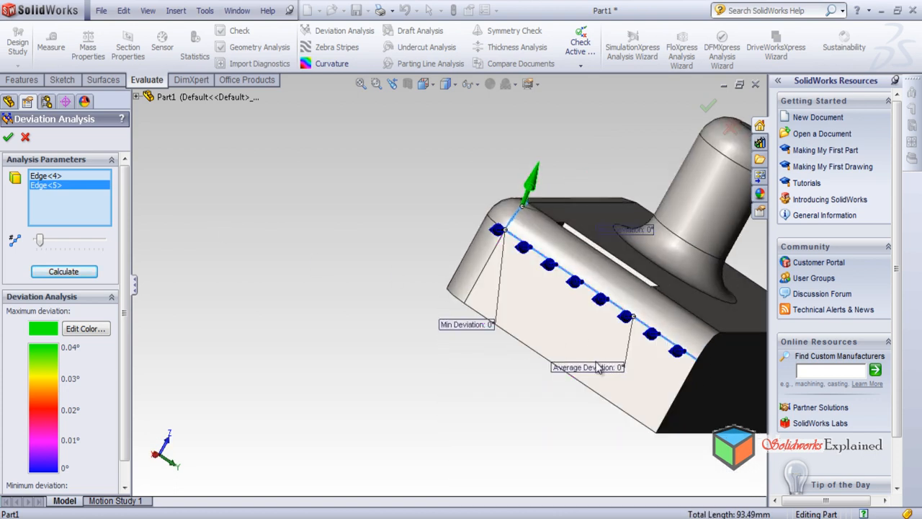
{"action": "middle_click_drag", "start_coordinate": [459, 267], "coordinate": [416, 193]}
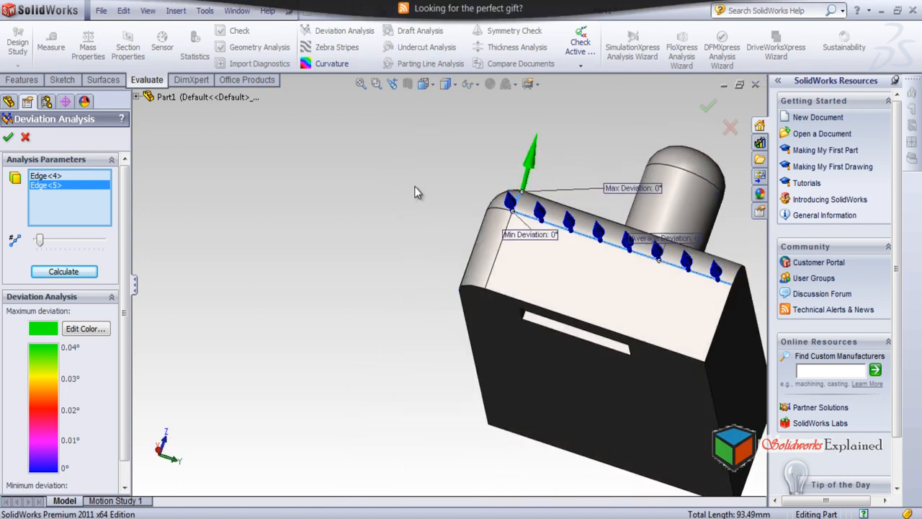
Add the rounded corner's vertical edge beside the end face, recalculate with slightly more sample points, and inspect the arrows from several directions
{"action": "left_click", "coordinate": [492, 275]}
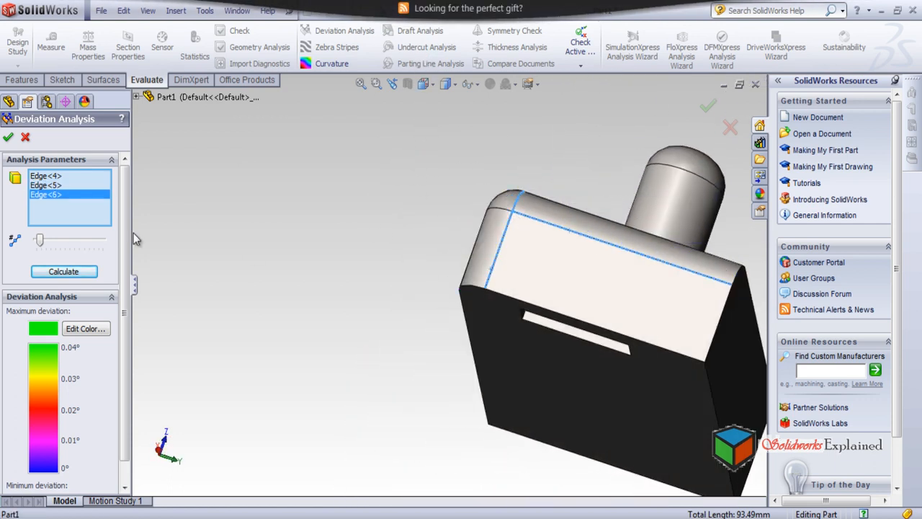
{"action": "left_click", "coordinate": [63, 272]}
{"action": "middle_click_drag", "start_coordinate": [366, 249], "coordinate": [403, 224]}
{"action": "left_click_drag", "start_coordinate": [42, 247], "coordinate": [46, 243]}
{"action": "left_click", "coordinate": [53, 276]}
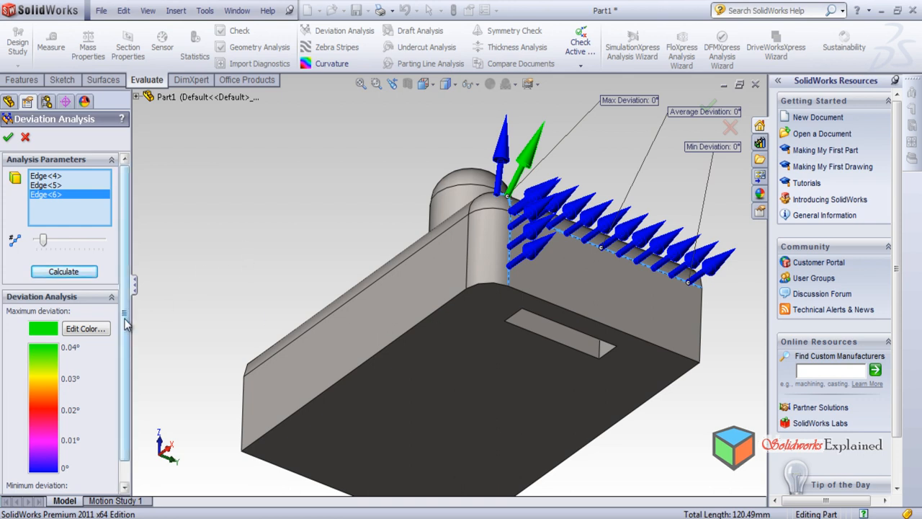
{"action": "scroll", "coordinate": [116, 393], "scroll_direction": "down", "scroll_amount": 1}
{"action": "scroll", "coordinate": [116, 389], "scroll_direction": "up", "scroll_amount": 1}
{"action": "scroll", "coordinate": [427, 239], "scroll_direction": "down", "scroll_amount": 3}
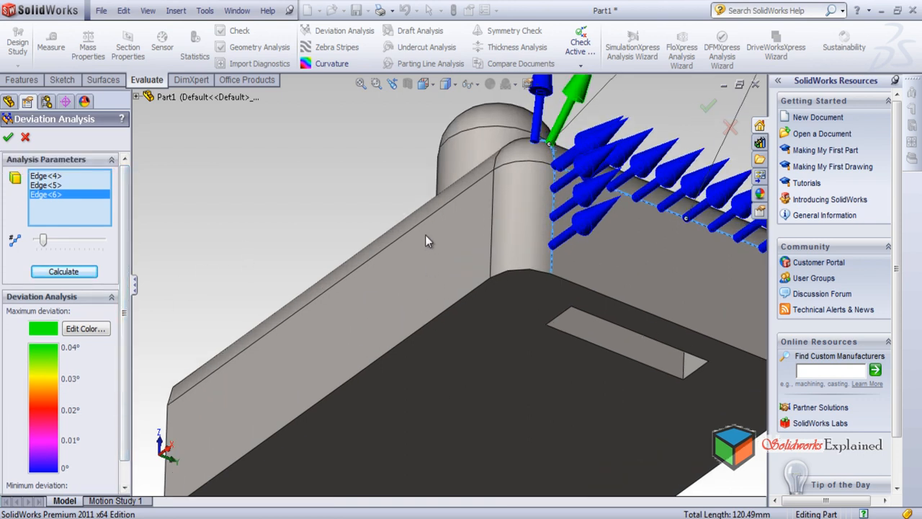
{"action": "scroll", "coordinate": [412, 233], "scroll_direction": "up", "scroll_amount": 3}
{"action": "middle_click_drag", "start_coordinate": [412, 233], "coordinate": [454, 455]}
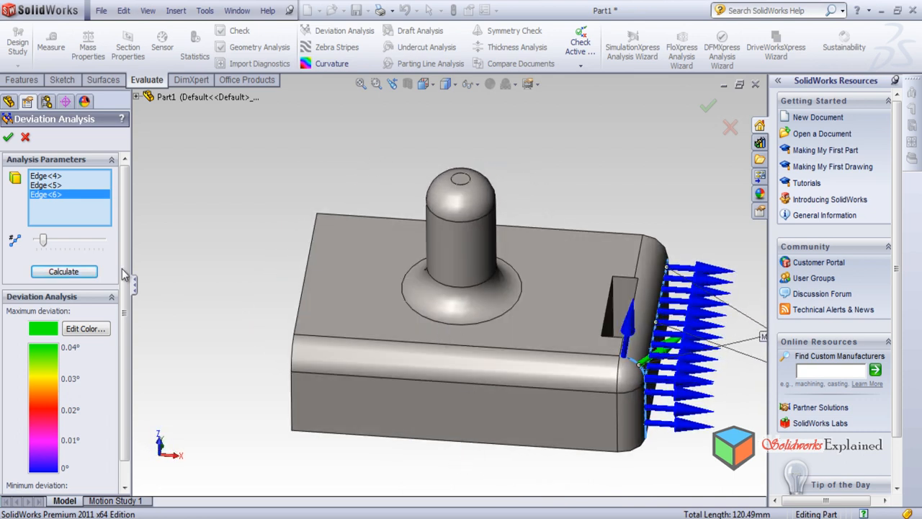
Clear all edges from the analysis and calculate the deviation for the circular edge between the cylinder and its base fillet
{"action": "left_click", "coordinate": [46, 184]}
{"action": "key", "text": "Delete"}
{"action": "key", "text": "Delete"}
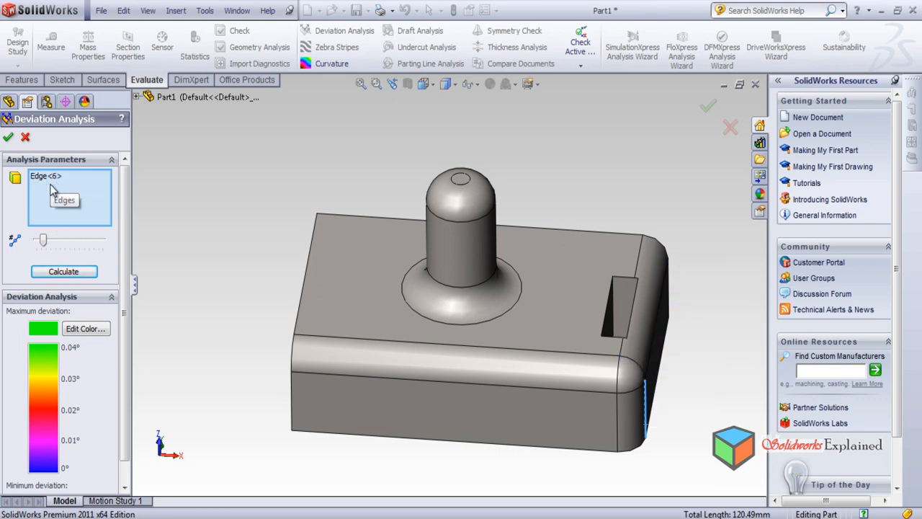
{"action": "left_click", "coordinate": [50, 177]}
{"action": "key", "text": "Delete"}
{"action": "left_click", "coordinate": [467, 288]}
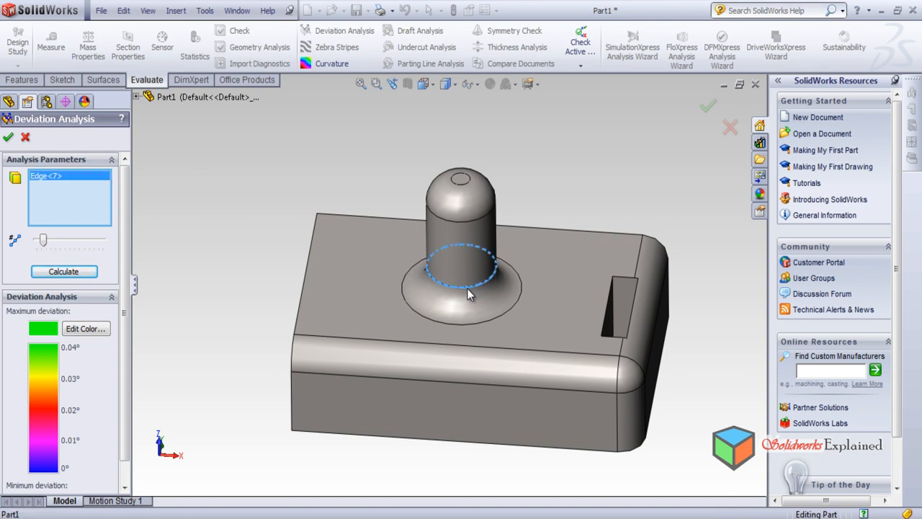
{"action": "left_click", "coordinate": [64, 273]}
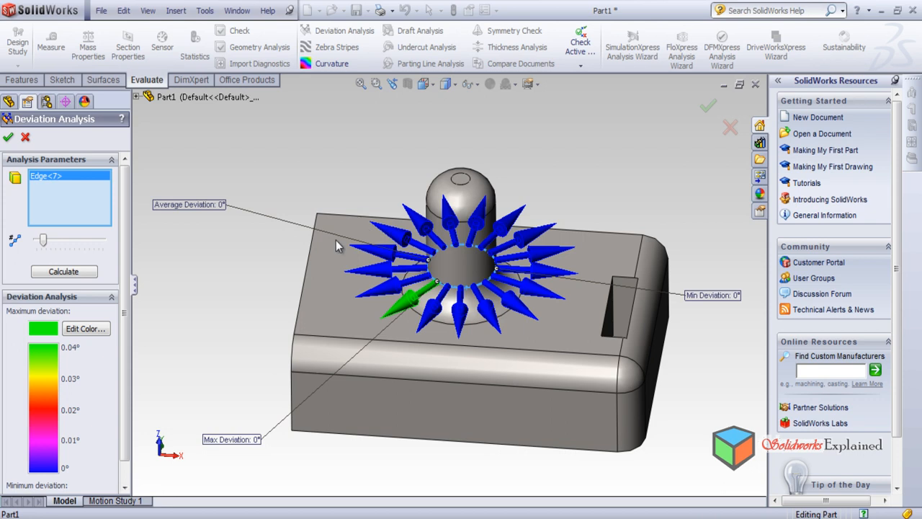
Recalculate the circular edge's deviation with few, many and a moderate number of sample points, and examine the arrows around the cylinder
{"action": "left_click_drag", "start_coordinate": [43, 243], "coordinate": [38, 249]}
{"action": "left_click", "coordinate": [75, 276]}
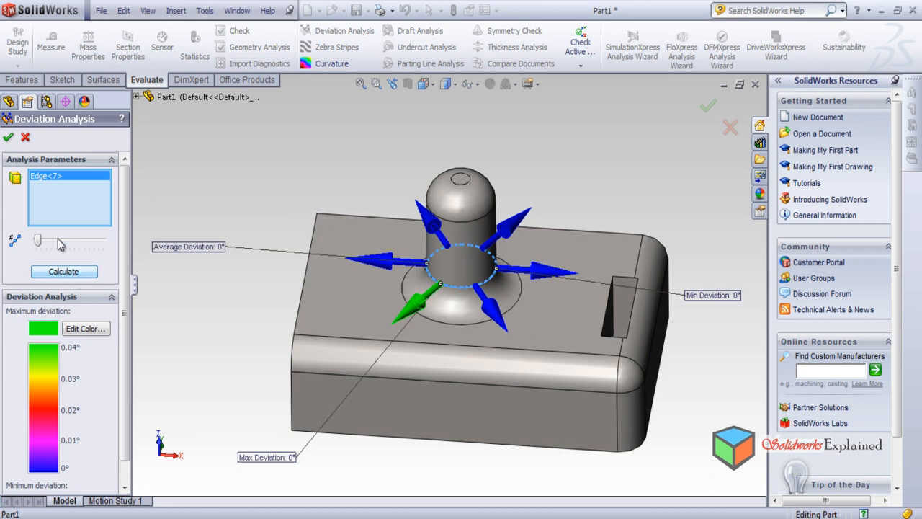
{"action": "left_click_drag", "start_coordinate": [38, 241], "coordinate": [50, 240]}
{"action": "left_click", "coordinate": [61, 274]}
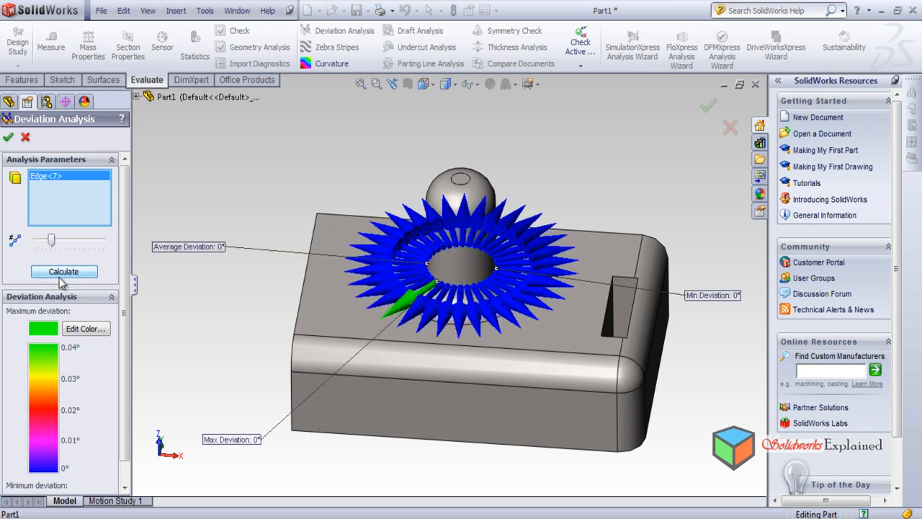
{"action": "left_click_drag", "start_coordinate": [49, 241], "coordinate": [44, 241]}
{"action": "left_click", "coordinate": [72, 273]}
{"action": "middle_click_drag", "start_coordinate": [429, 275], "coordinate": [472, 222]}
{"action": "scroll", "coordinate": [472, 222], "scroll_direction": "down", "scroll_amount": 1}
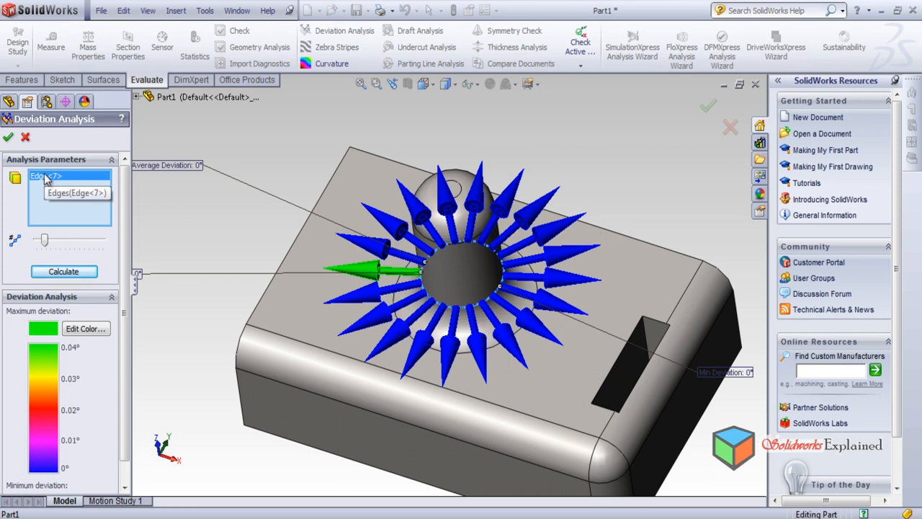
Remove the circular edge from the analysis and close Deviation Analysis
{"action": "key", "text": "Delete"}
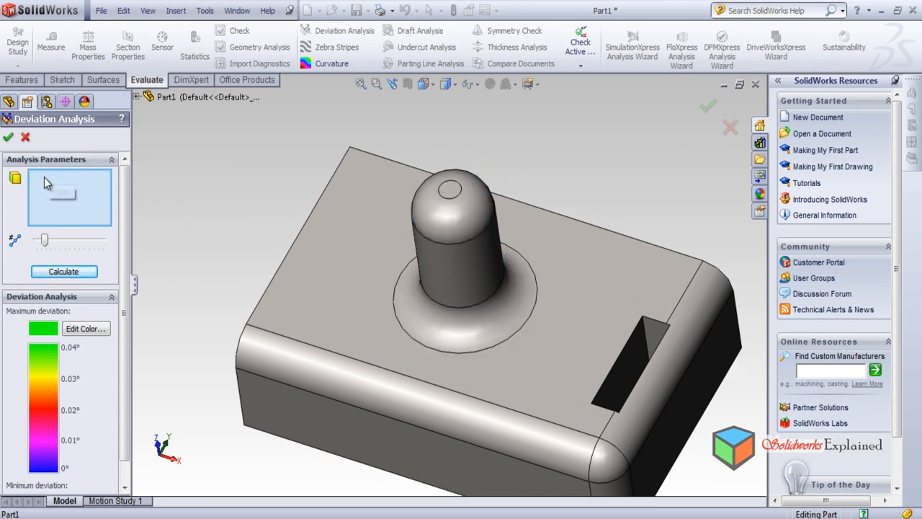
{"action": "middle_click_drag", "start_coordinate": [291, 298], "coordinate": [294, 211]}
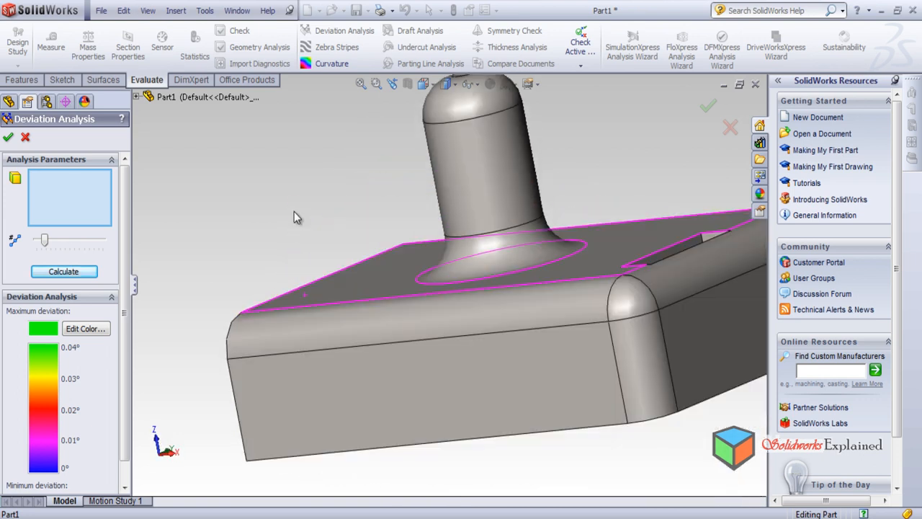
{"action": "scroll", "coordinate": [654, 326], "scroll_direction": "down", "scroll_amount": 1}
{"action": "scroll", "coordinate": [642, 323], "scroll_direction": "up", "scroll_amount": 1}
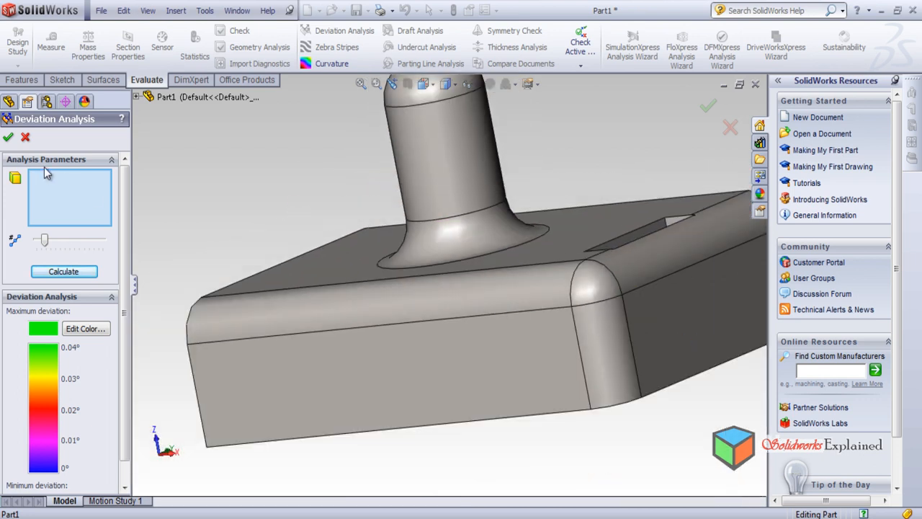
{"action": "left_click", "coordinate": [26, 137]}
Delete the fillet feature from the block and cylinder
{"action": "left_click", "coordinate": [24, 81]}
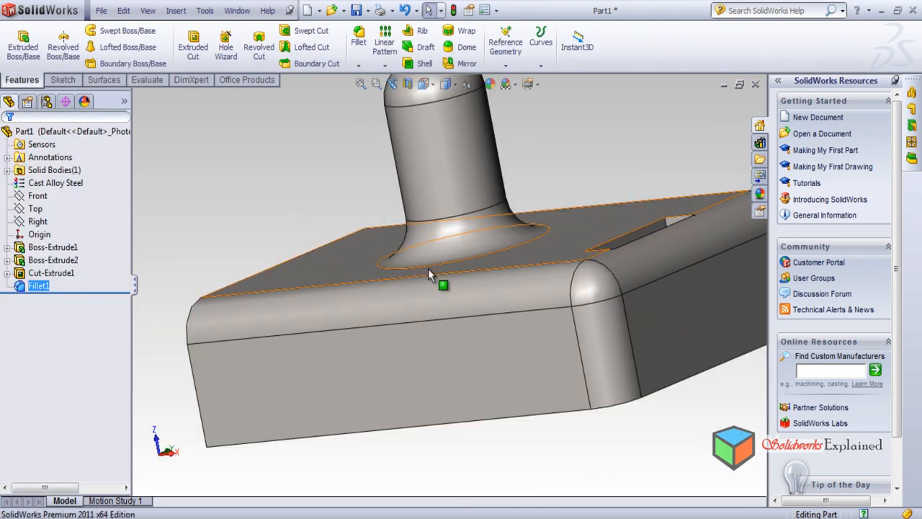
{"action": "left_click", "coordinate": [430, 303]}
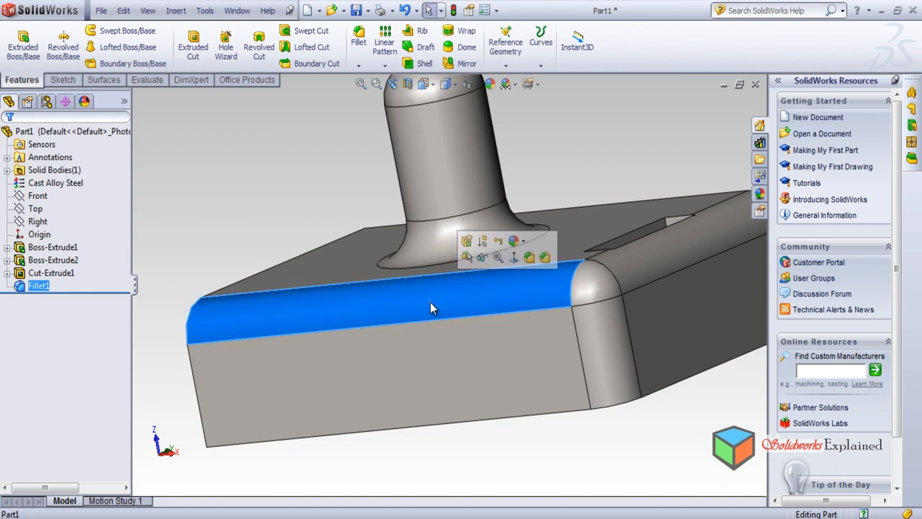
{"action": "key", "text": "Delete"}
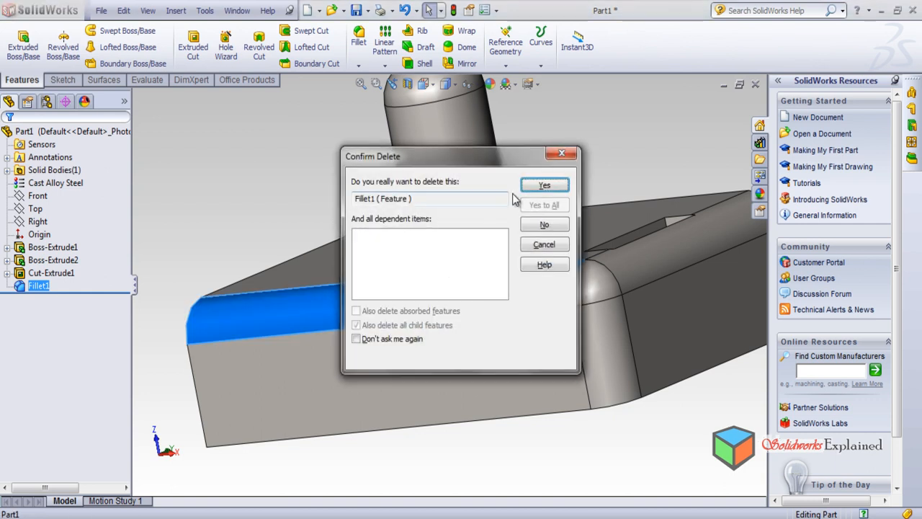
{"action": "left_click", "coordinate": [544, 186]}
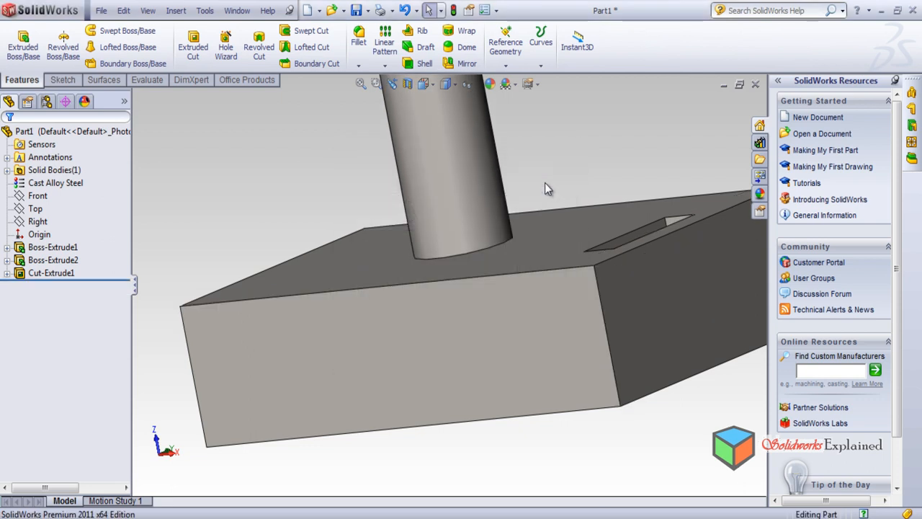
Fillet the upper edge beside the slot and the adjoining vertical corner edge with a constant 10 mm radius
{"action": "middle_click_drag", "start_coordinate": [469, 242], "coordinate": [458, 310]}
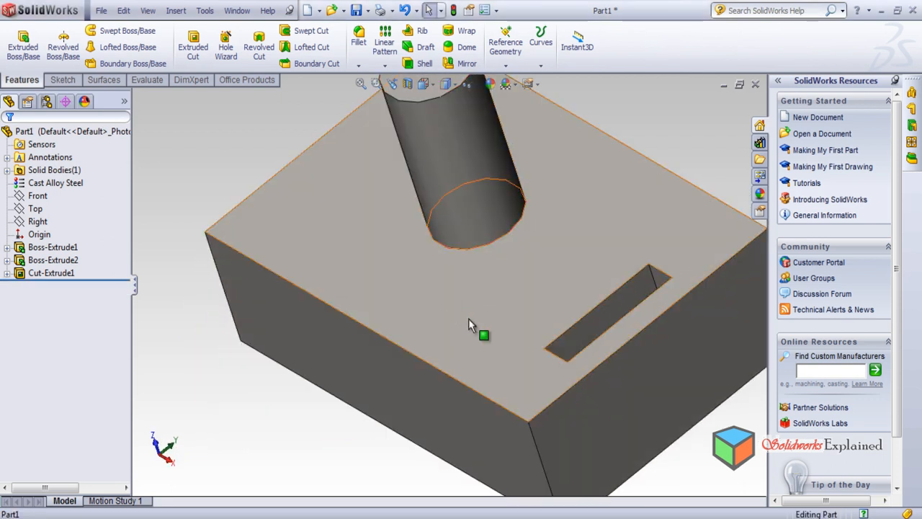
{"action": "scroll", "coordinate": [457, 309], "scroll_direction": "up", "scroll_amount": 2}
{"action": "left_click", "coordinate": [506, 368]}
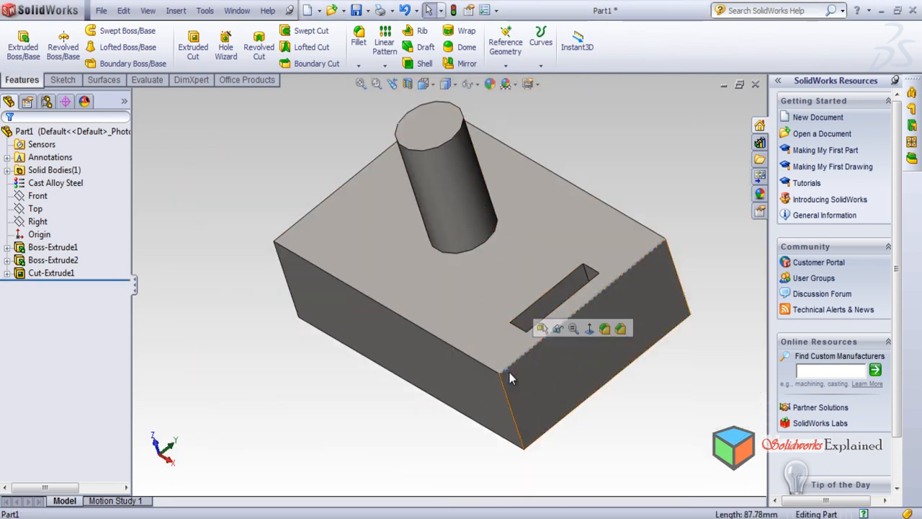
{"action": "left_click", "coordinate": [359, 38]}
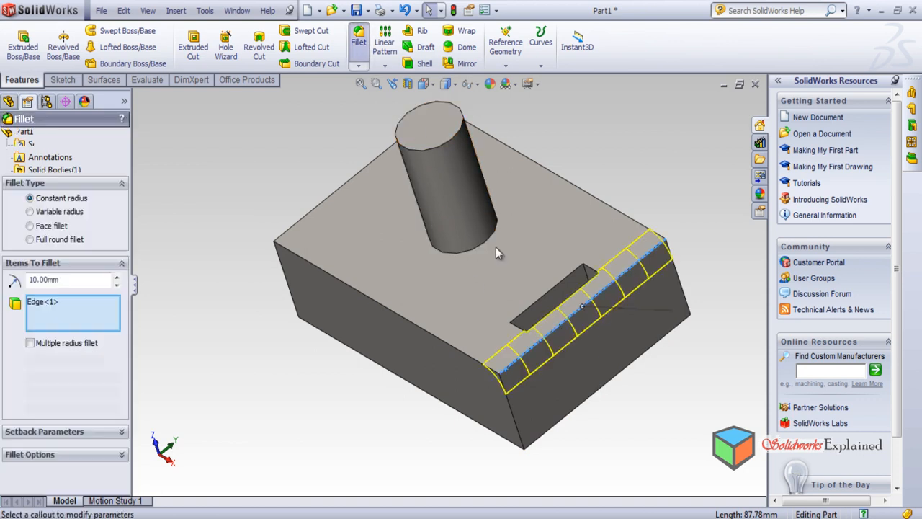
{"action": "left_click", "coordinate": [524, 425]}
{"action": "left_click", "coordinate": [8, 137]}
{"action": "middle_click_drag", "start_coordinate": [356, 372], "coordinate": [378, 320]}
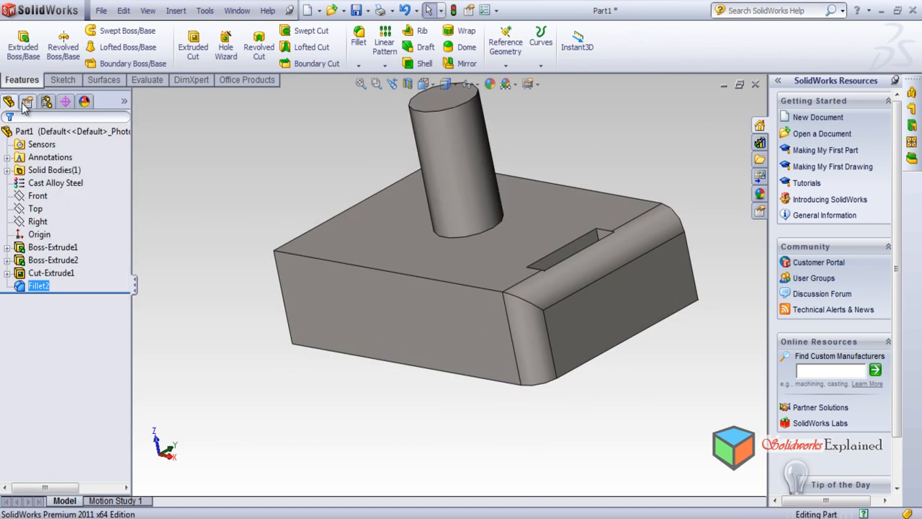
Run Deviation Analysis on the arc edge where the two fillets meet at the corner, and examine its coloured arrows up close
{"action": "double_click", "coordinate": [141, 76]}
{"action": "double_click", "coordinate": [341, 85]}
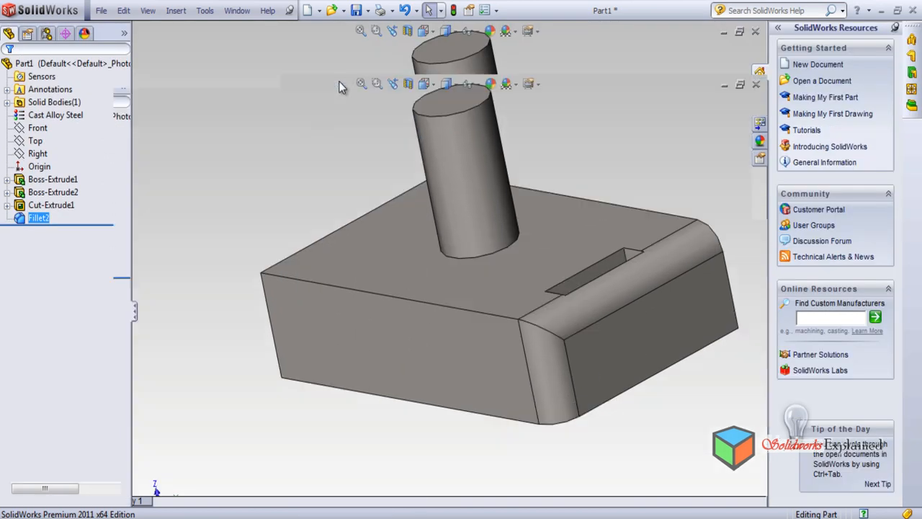
{"action": "left_click", "coordinate": [154, 80]}
{"action": "left_click", "coordinate": [337, 30]}
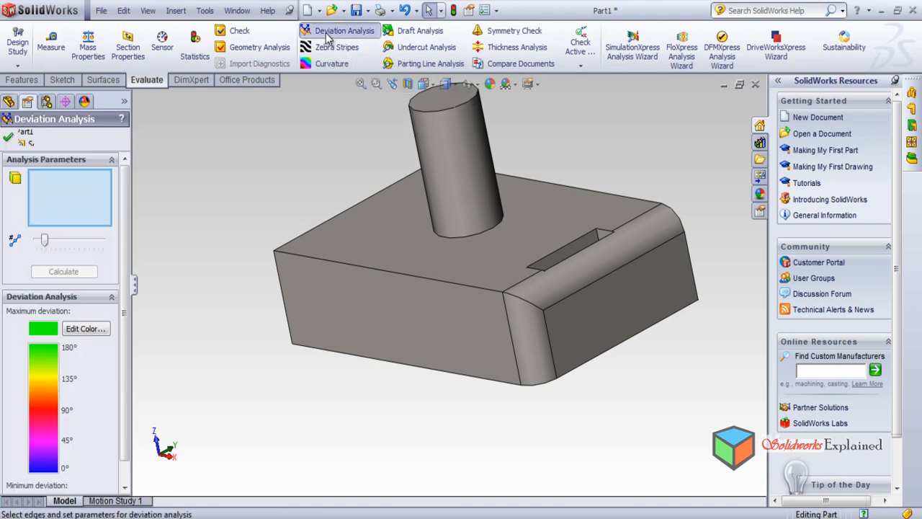
{"action": "scroll", "coordinate": [569, 290], "scroll_direction": "down", "scroll_amount": 3}
{"action": "scroll", "coordinate": [568, 291], "scroll_direction": "down", "scroll_amount": 1}
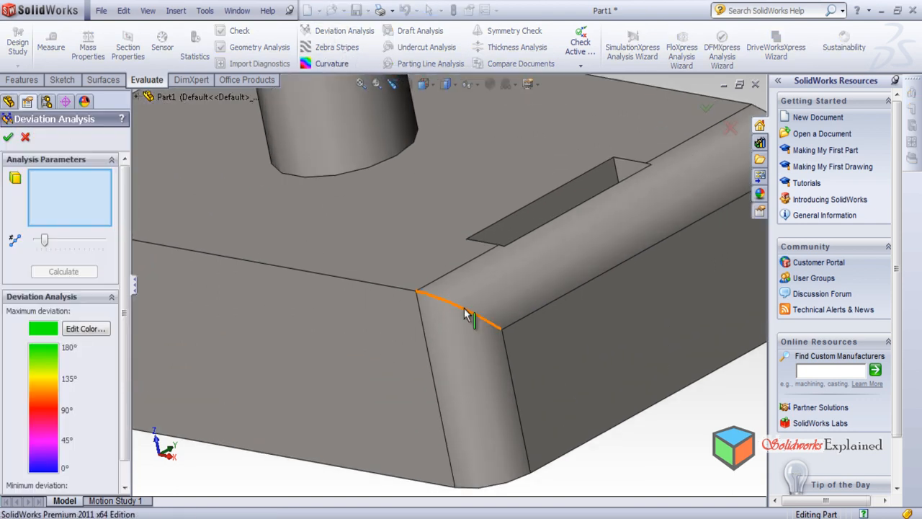
{"action": "left_click", "coordinate": [465, 315]}
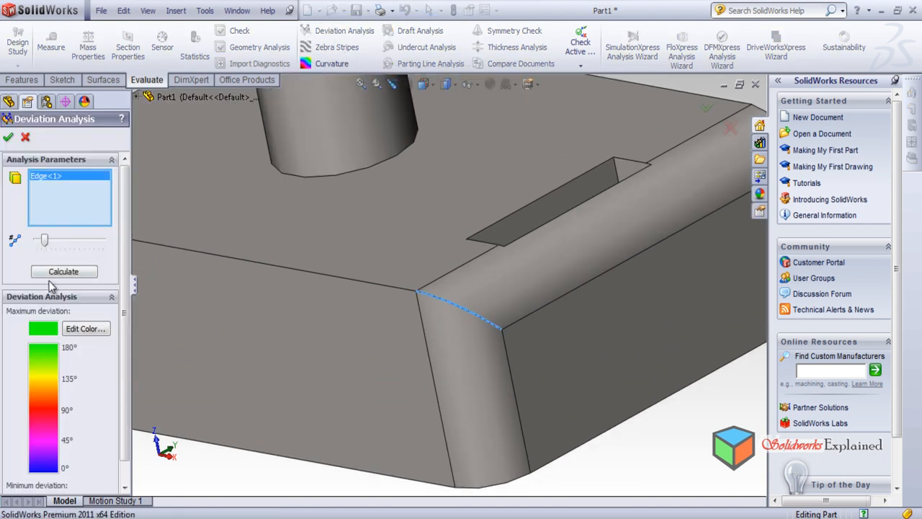
{"action": "left_click", "coordinate": [52, 277]}
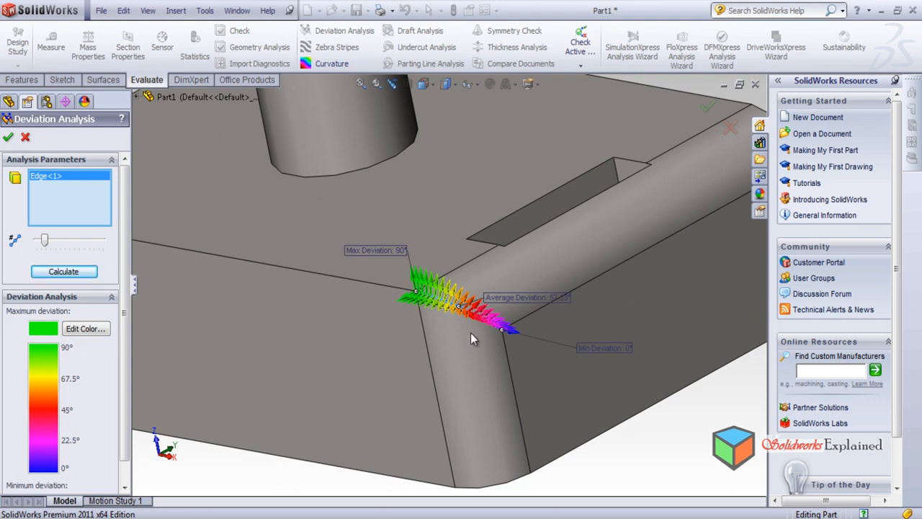
{"action": "scroll", "coordinate": [577, 357], "scroll_direction": "down", "scroll_amount": 2}
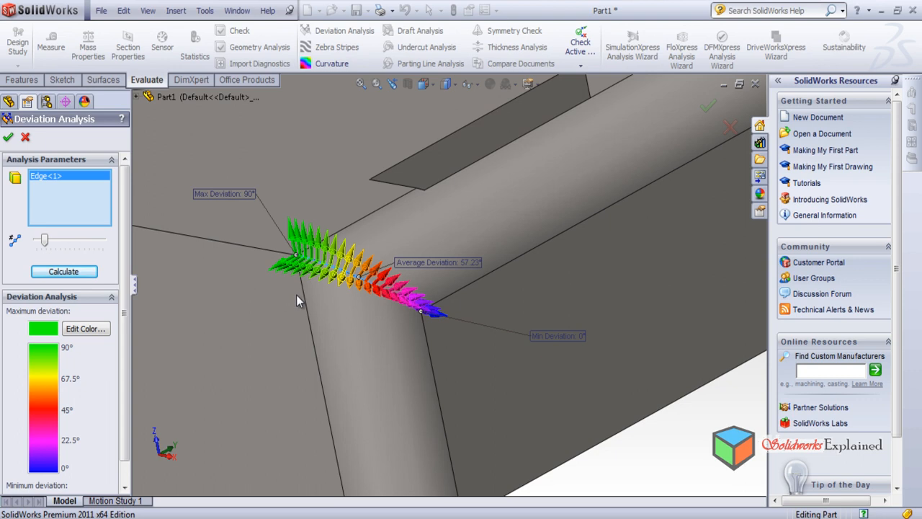
{"action": "scroll", "coordinate": [360, 302], "scroll_direction": "down", "scroll_amount": 1}
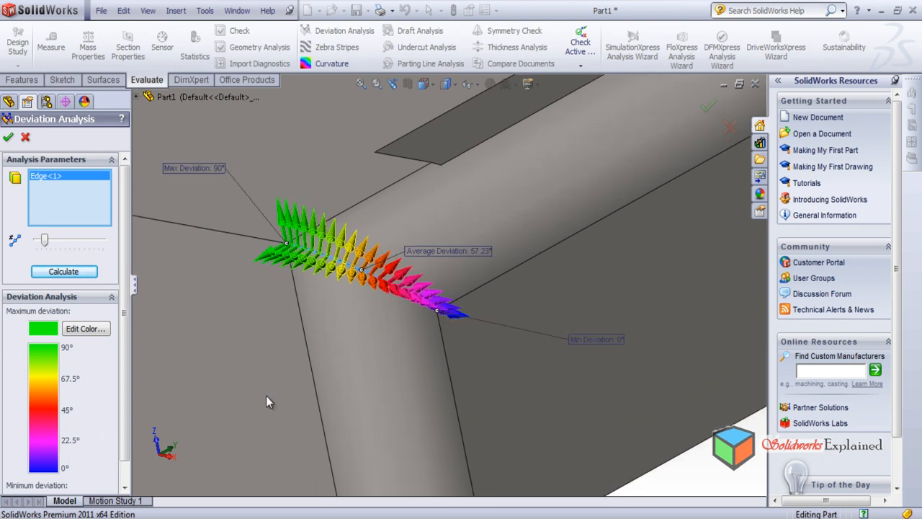
{"action": "middle_click_drag", "start_coordinate": [260, 282], "coordinate": [296, 355]}
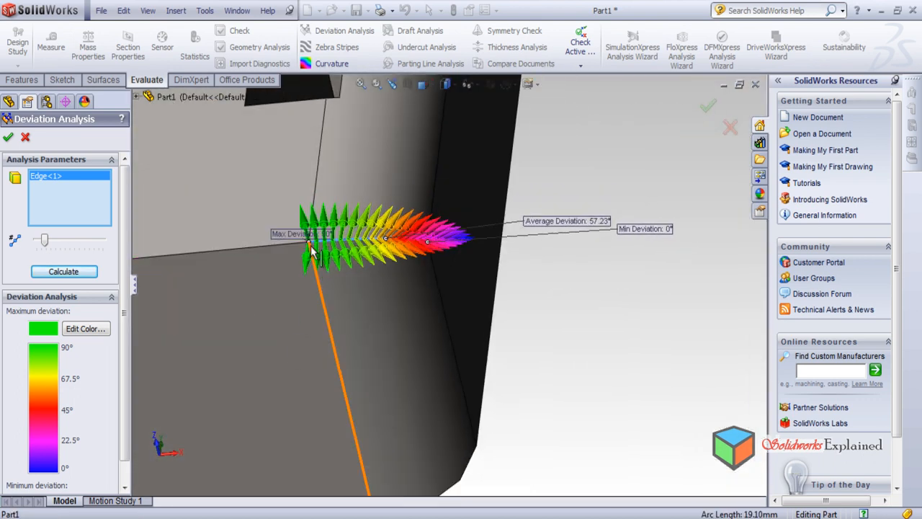
Examine the deviation arrows along the arc edge from several angles, from the corner point to the far end
{"action": "scroll", "coordinate": [308, 245], "scroll_direction": "down", "scroll_amount": 1}
{"action": "middle_click_drag", "start_coordinate": [287, 290], "coordinate": [343, 340]}
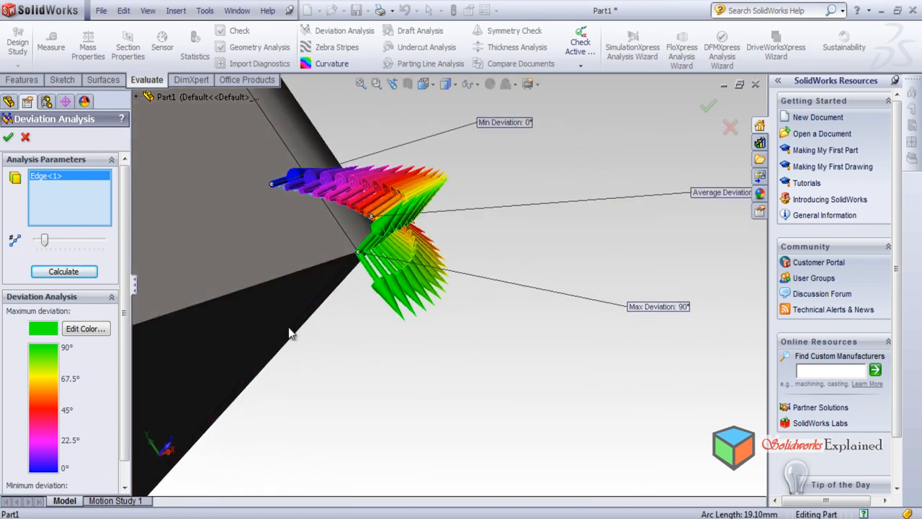
{"action": "middle_click_drag", "start_coordinate": [266, 326], "coordinate": [308, 206]}
{"action": "middle_click_drag", "start_coordinate": [210, 309], "coordinate": [282, 233]}
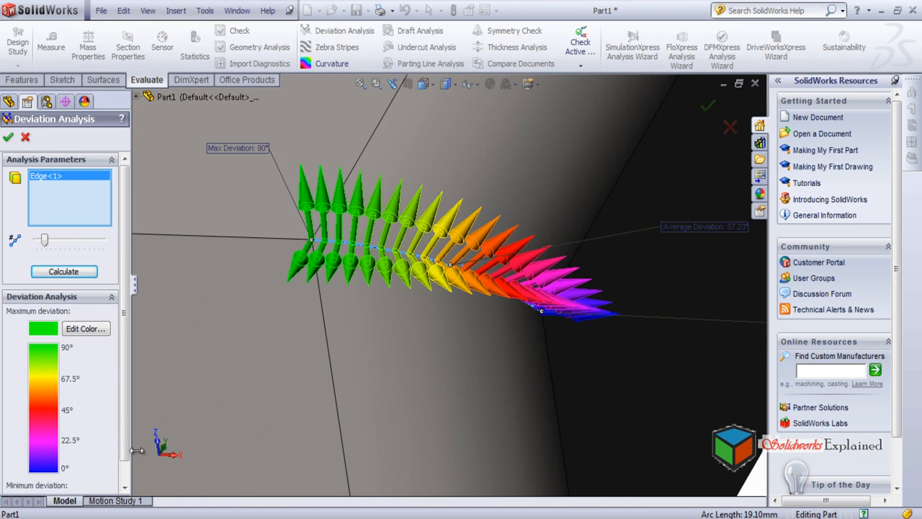
{"action": "middle_click_drag", "start_coordinate": [452, 428], "coordinate": [618, 431]}
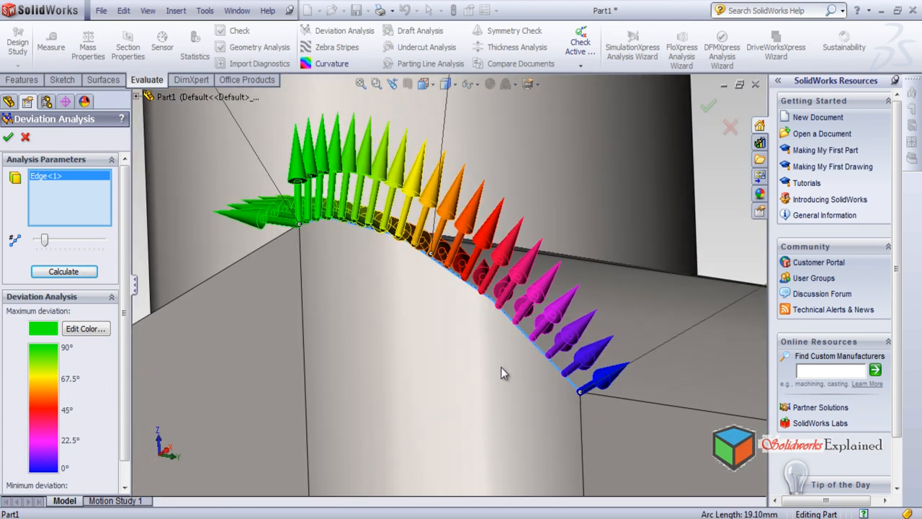
{"action": "middle_click_drag", "start_coordinate": [444, 315], "coordinate": [422, 349]}
{"action": "mouse_move", "coordinate": [305, 327]}
{"action": "middle_mouse_down"}
{"action": "mouse_move", "coordinate": [288, 355]}
{"action": "mouse_move", "coordinate": [296, 331]}
{"action": "middle_mouse_up"}
{"action": "middle_click_drag", "start_coordinate": [397, 354], "coordinate": [459, 405]}
{"action": "scroll", "coordinate": [459, 405], "scroll_direction": "down", "scroll_amount": 3}
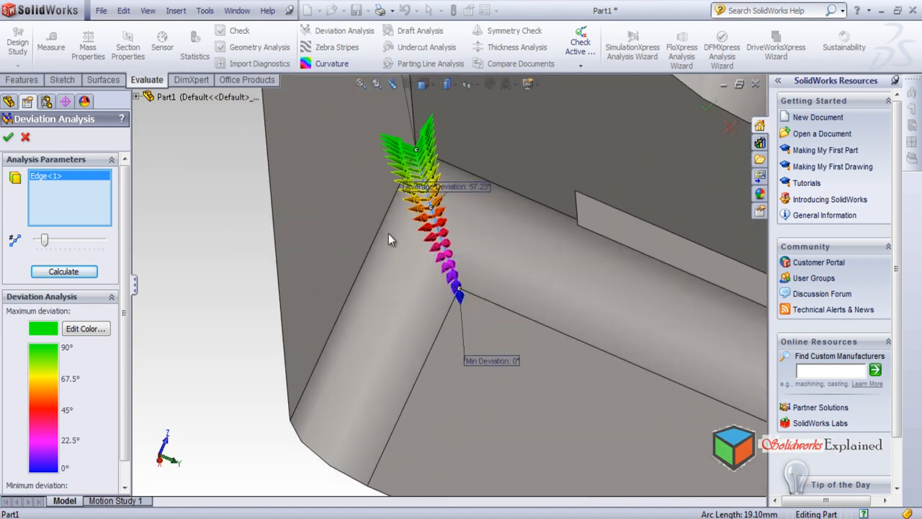
{"action": "middle_click_drag", "start_coordinate": [412, 230], "coordinate": [396, 148]}
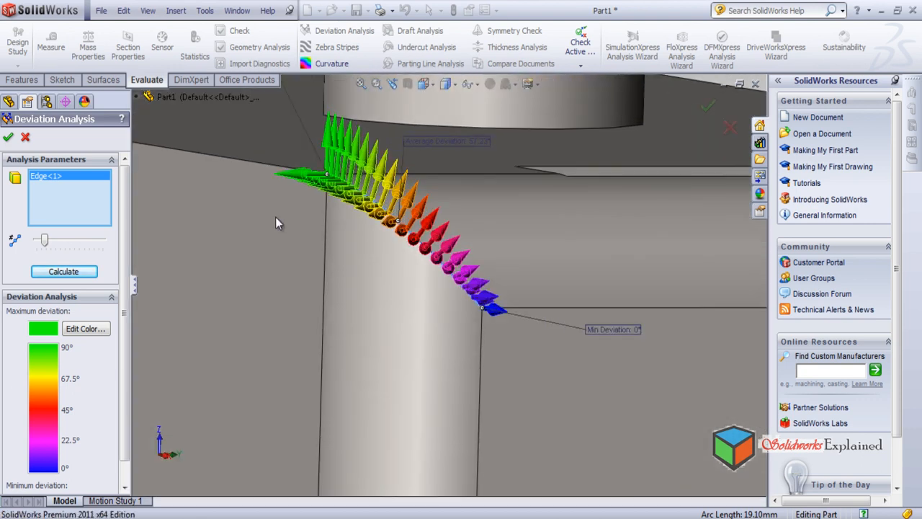
Set the maximum deviation colour to dark purple, recalculate the analysis, and inspect the recoloured arrows at the corner point
{"action": "left_click", "coordinate": [72, 331]}
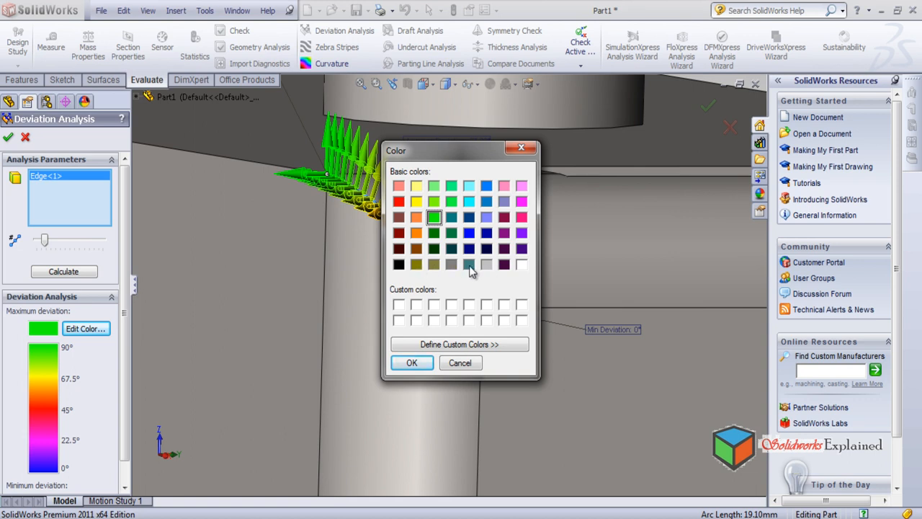
{"action": "left_click", "coordinate": [502, 266]}
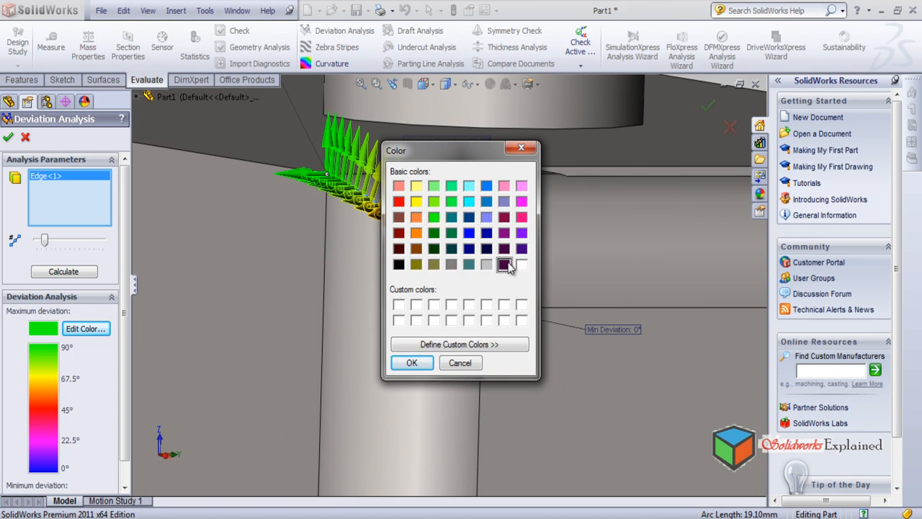
{"action": "left_click", "coordinate": [411, 363]}
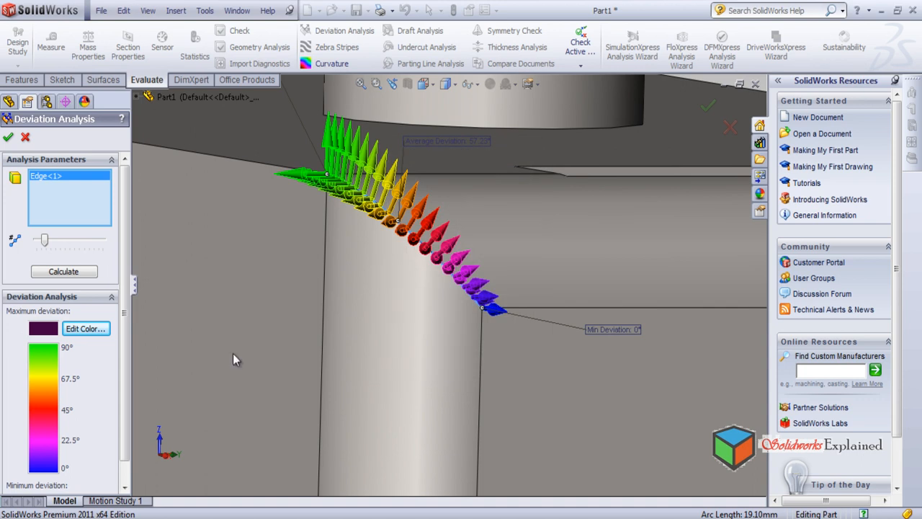
{"action": "scroll", "coordinate": [111, 365], "scroll_direction": "down", "scroll_amount": 1}
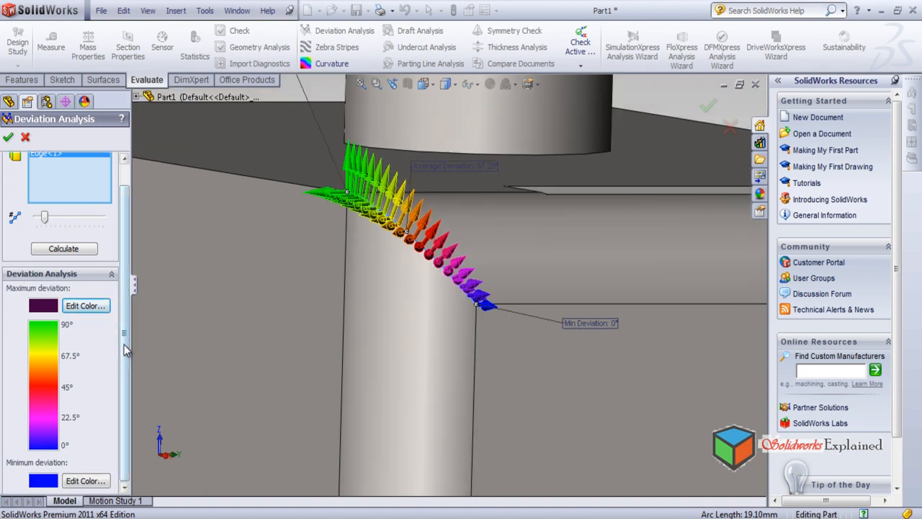
{"action": "left_click", "coordinate": [82, 251]}
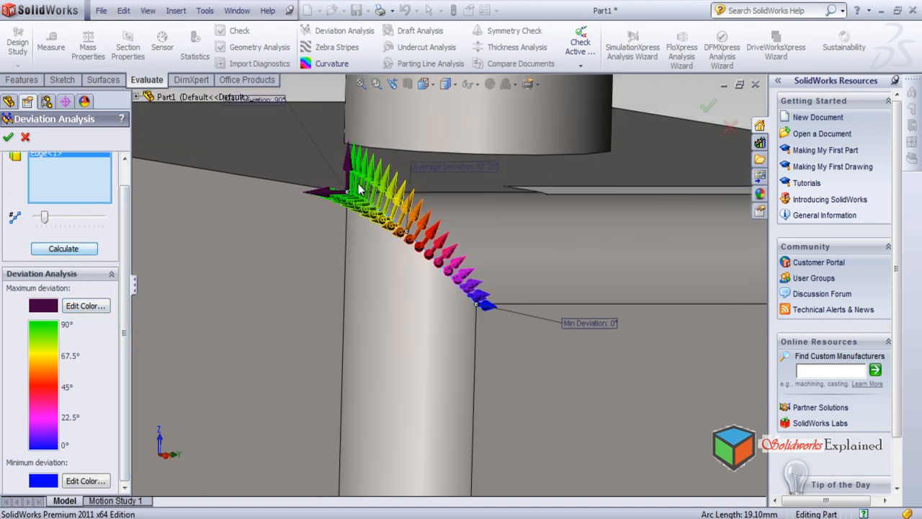
{"action": "middle_click_drag", "start_coordinate": [359, 216], "coordinate": [371, 251]}
{"action": "scroll", "coordinate": [367, 256], "scroll_direction": "down", "scroll_amount": 2}
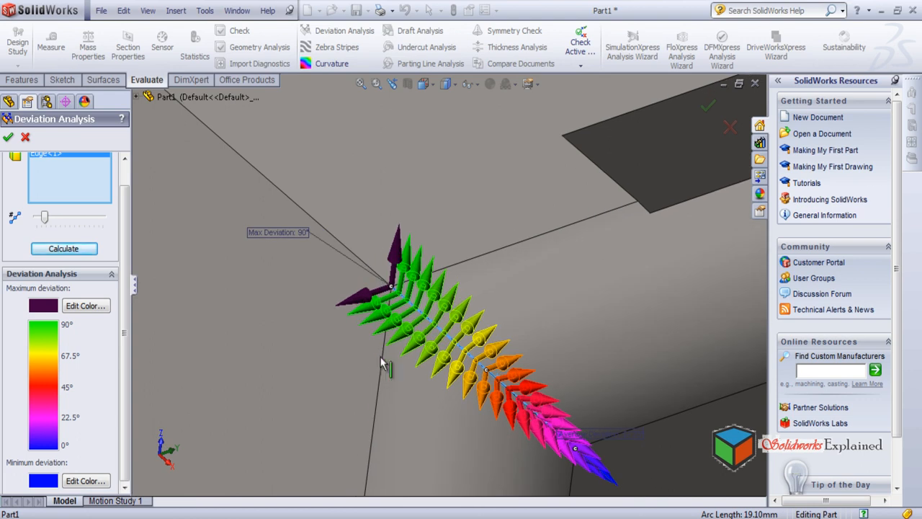
{"action": "scroll", "coordinate": [343, 334], "scroll_direction": "up", "scroll_amount": 2}
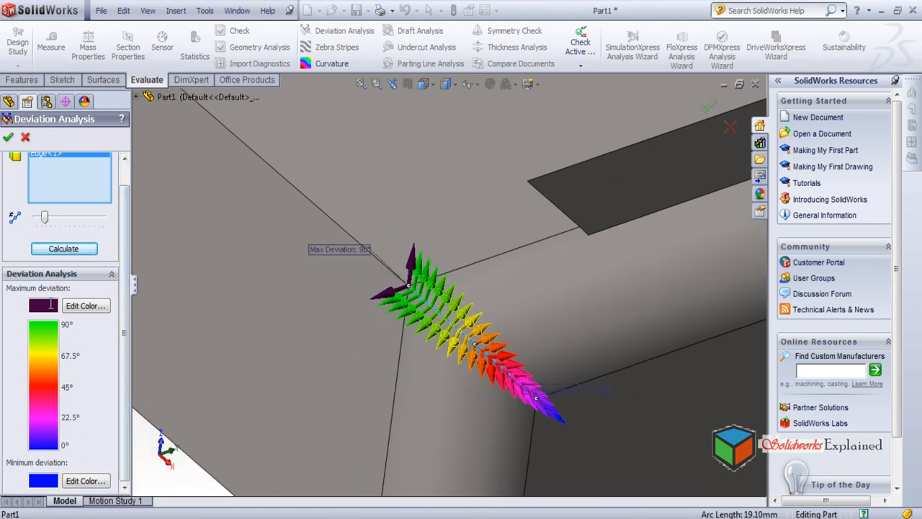
Set the minimum deviation colour to white, recalculate the analysis, and inspect the arrow at the minimum end of the edge
{"action": "left_click", "coordinate": [91, 482]}
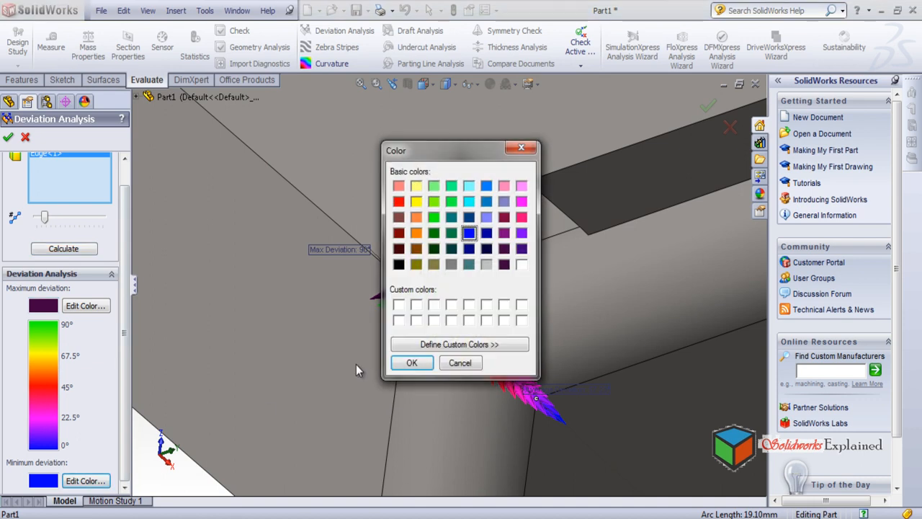
{"action": "left_click", "coordinate": [522, 264]}
{"action": "left_click", "coordinate": [412, 363]}
{"action": "middle_click_drag", "start_coordinate": [561, 425], "coordinate": [455, 348]}
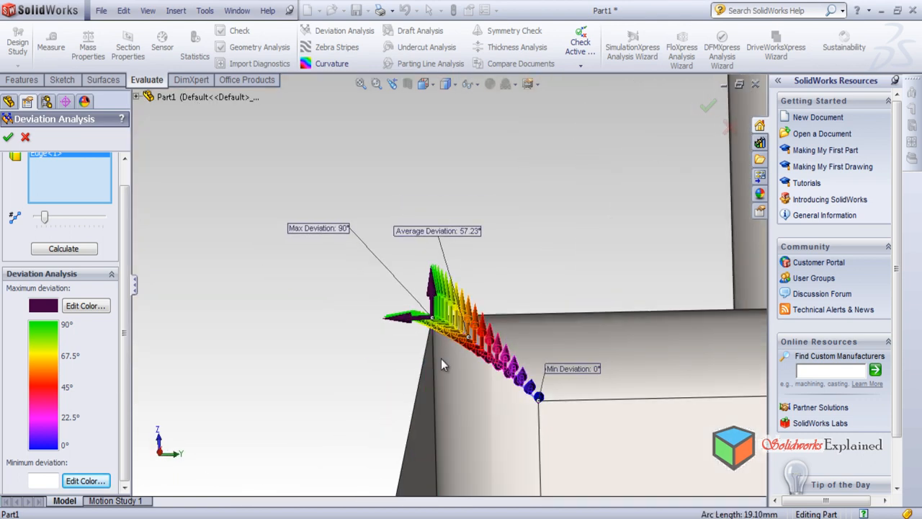
{"action": "left_click", "coordinate": [39, 250]}
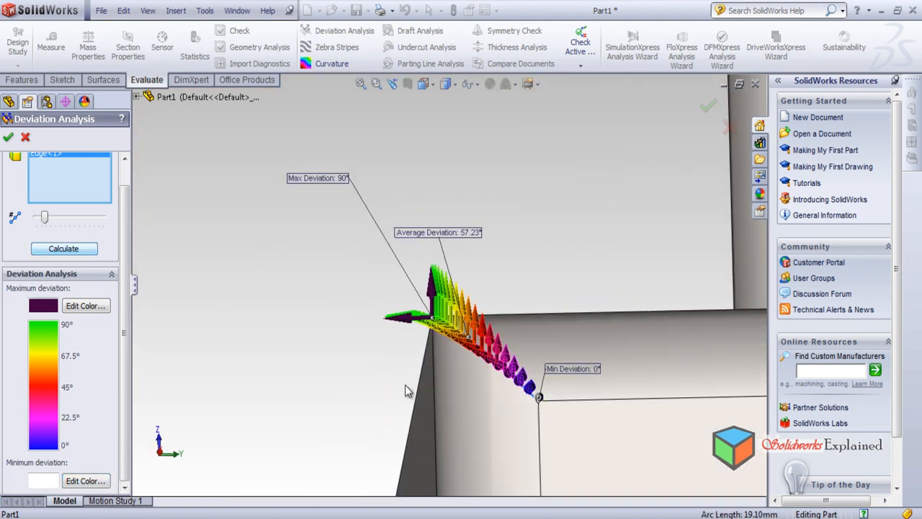
{"action": "scroll", "coordinate": [502, 408], "scroll_direction": "down", "scroll_amount": 2}
{"action": "middle_click_drag", "start_coordinate": [597, 383], "coordinate": [585, 347]}
{"action": "scroll", "coordinate": [574, 368], "scroll_direction": "down", "scroll_amount": 1}
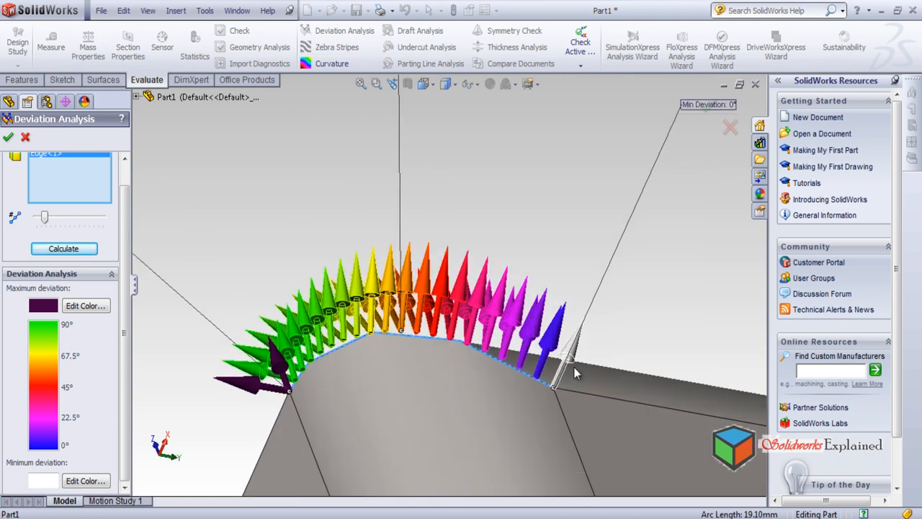
{"action": "middle_click_drag", "start_coordinate": [442, 355], "coordinate": [413, 482]}
{"action": "scroll", "coordinate": [425, 339], "scroll_direction": "down", "scroll_amount": 3}
{"action": "scroll", "coordinate": [396, 324], "scroll_direction": "up", "scroll_amount": 9}
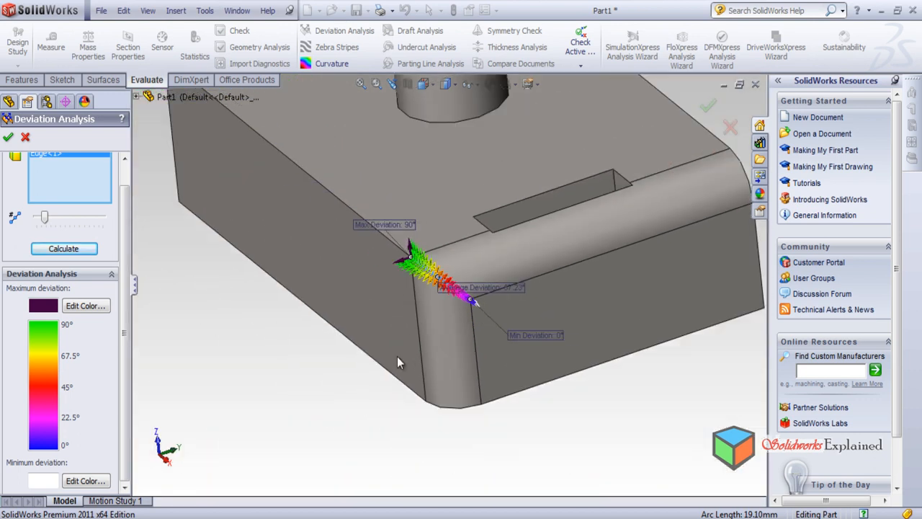
Close Deviation Analysis and reorient the part to show the whole filleted block and cylinder
{"action": "scroll", "coordinate": [396, 343], "scroll_direction": "up", "scroll_amount": 3}
{"action": "middle_click_drag", "start_coordinate": [394, 347], "coordinate": [356, 317]}
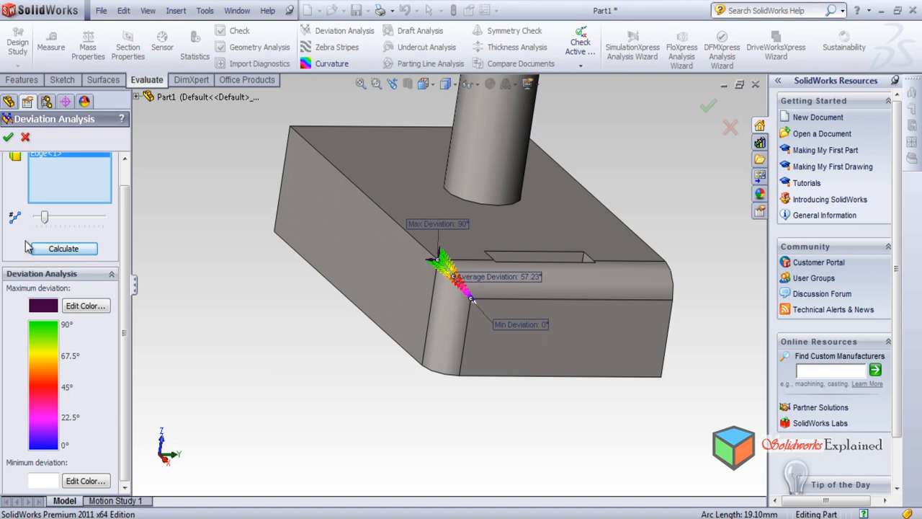
{"action": "left_click", "coordinate": [26, 136]}
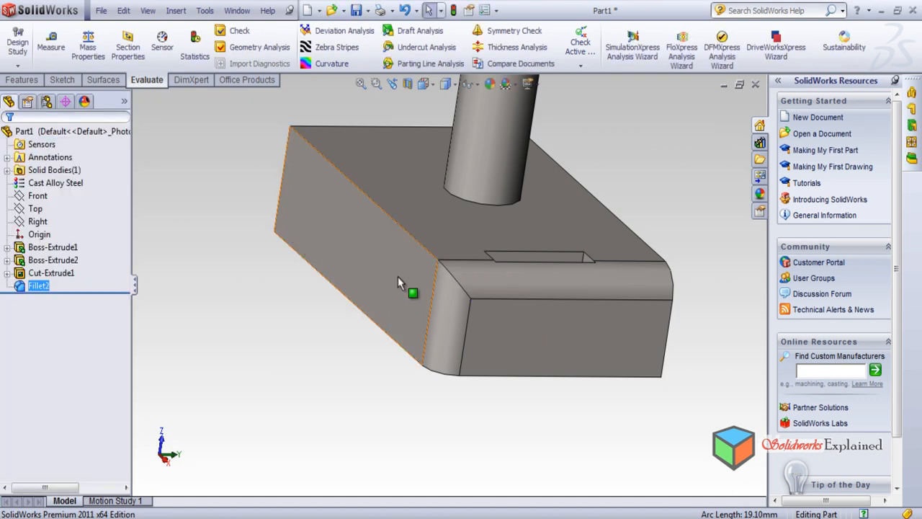
{"action": "scroll", "coordinate": [452, 363], "scroll_direction": "down", "scroll_amount": 1}
{"action": "scroll", "coordinate": [395, 318], "scroll_direction": "up", "scroll_amount": 3}
{"action": "middle_click_drag", "start_coordinate": [395, 318], "coordinate": [301, 285]}
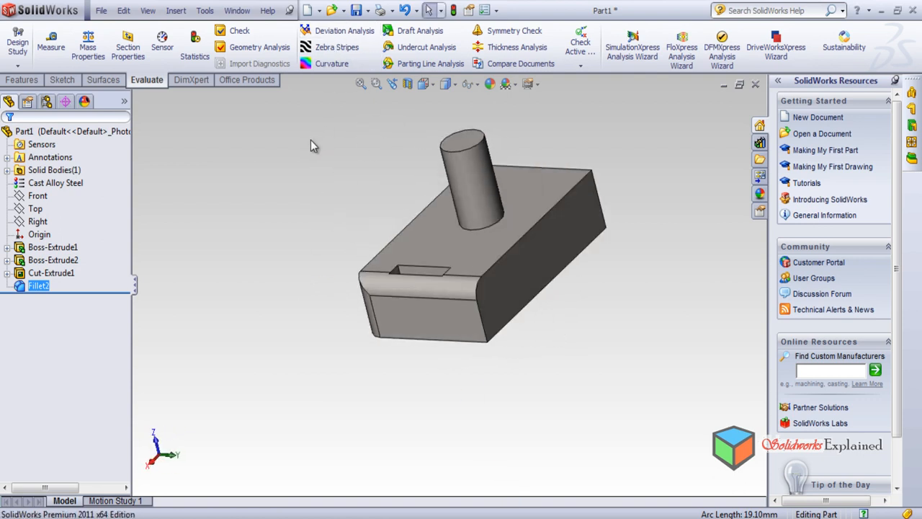